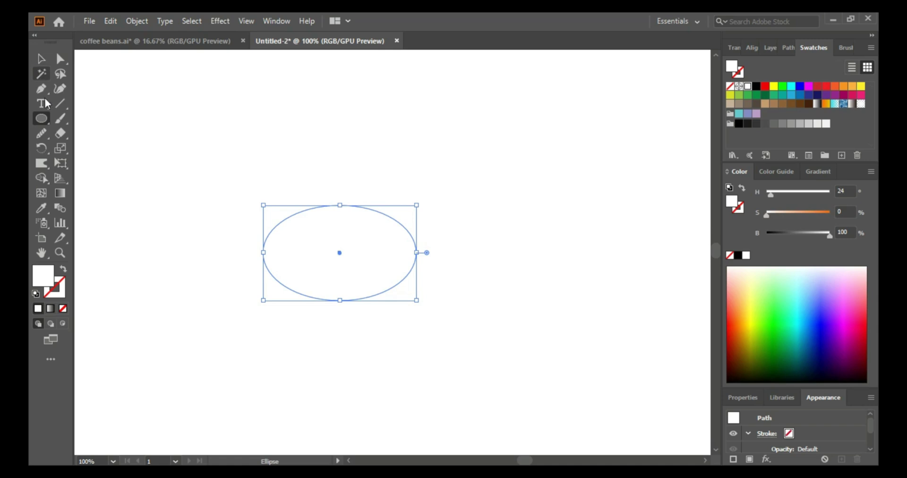
- Add a gradient mesh to the ellipse with one central vertical line and seven horizontal lines, three clustered around the middle
left_click(44, 191)
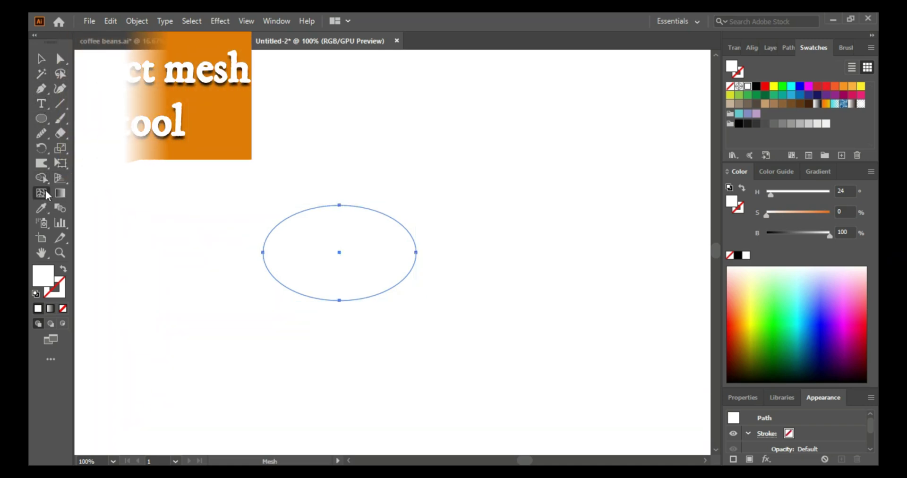
left_click(340, 252)
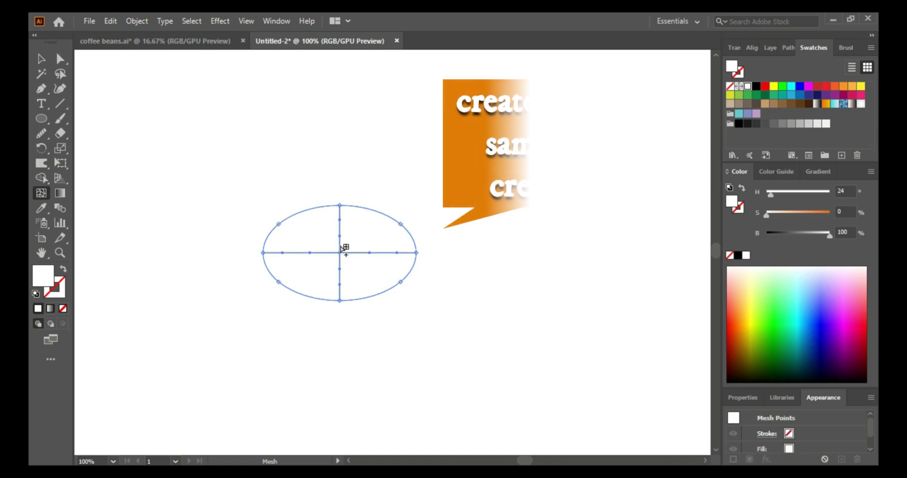
left_click(340, 246)
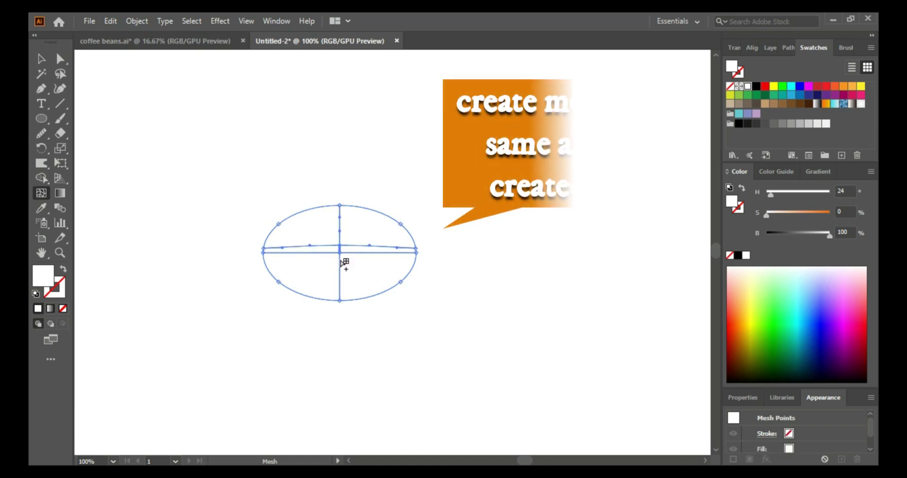
left_click(340, 259)
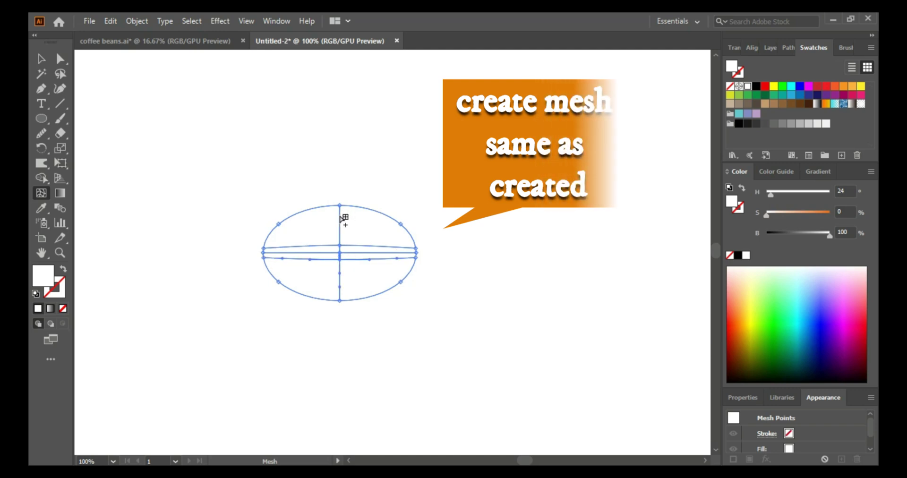
left_click(340, 218)
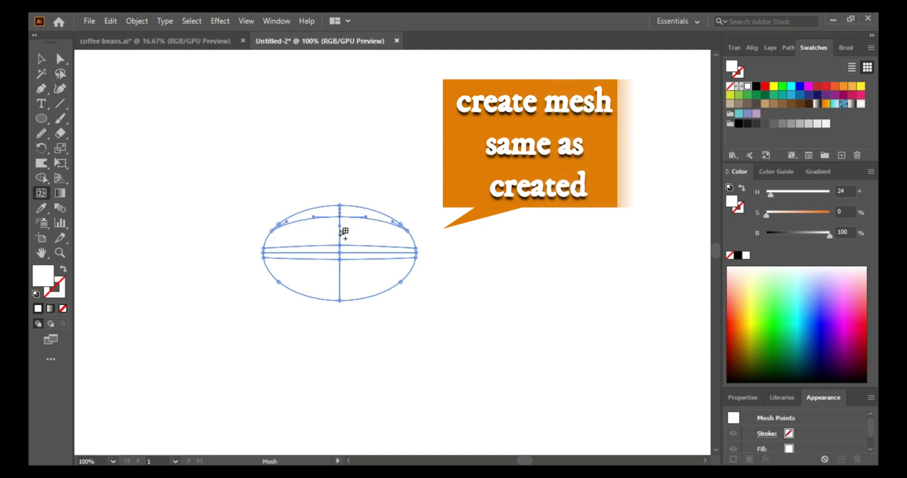
left_click(340, 232)
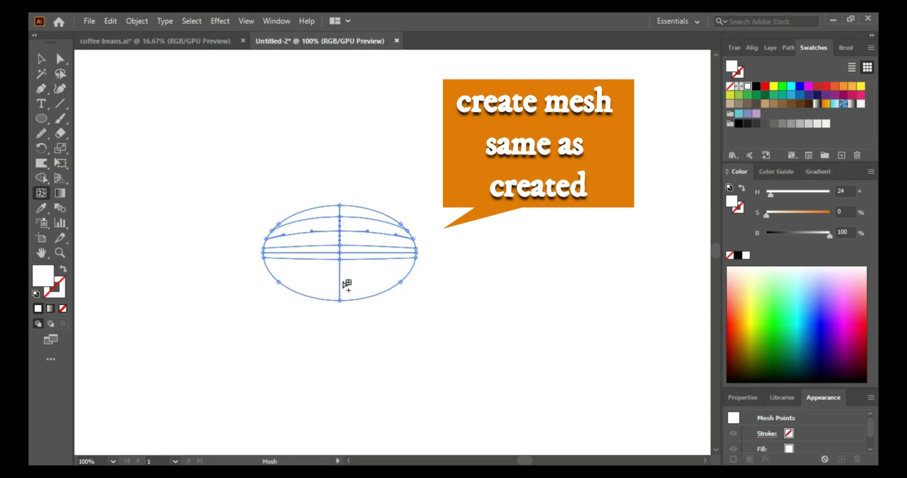
left_click(340, 276)
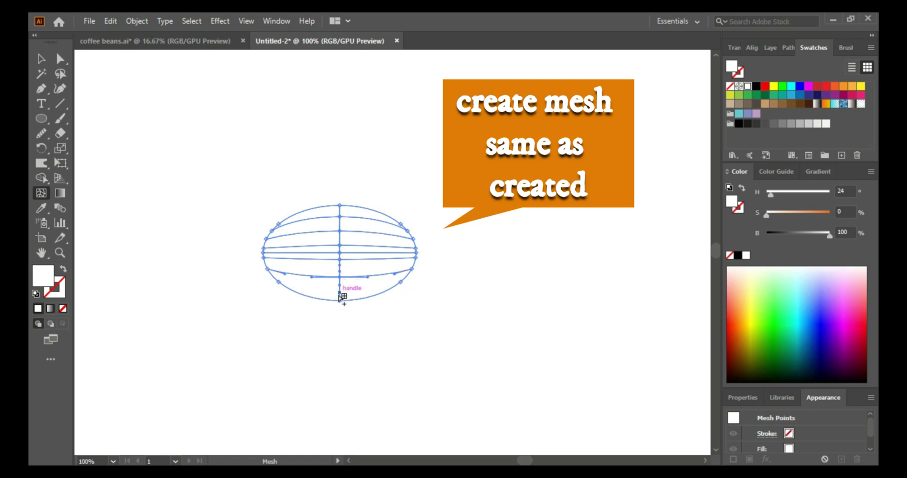
left_click(340, 290)
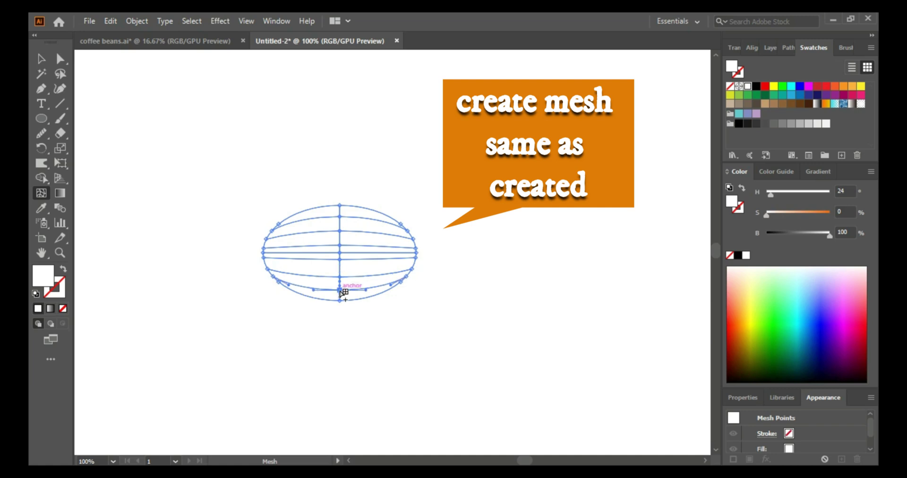
- Add four more vertical mesh lines to the ellipse, two close together near each of its ends
left_click(59, 252)
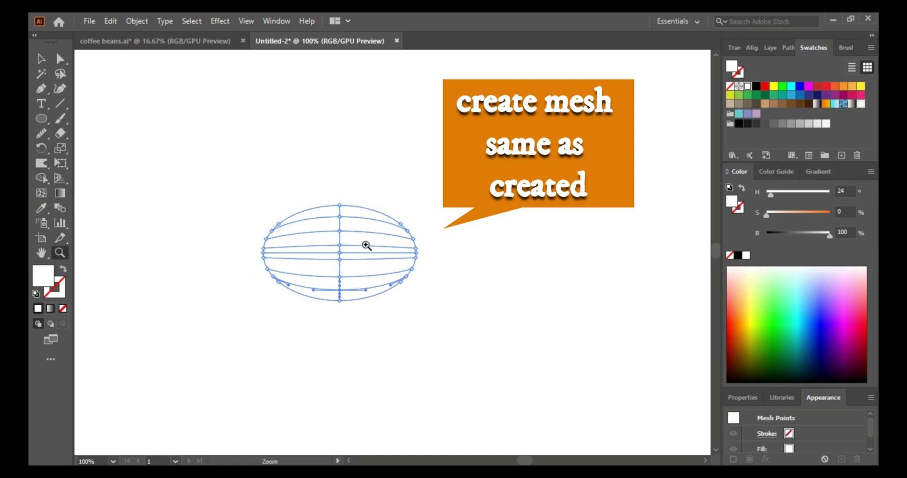
left_click(334, 253)
left_click(414, 223)
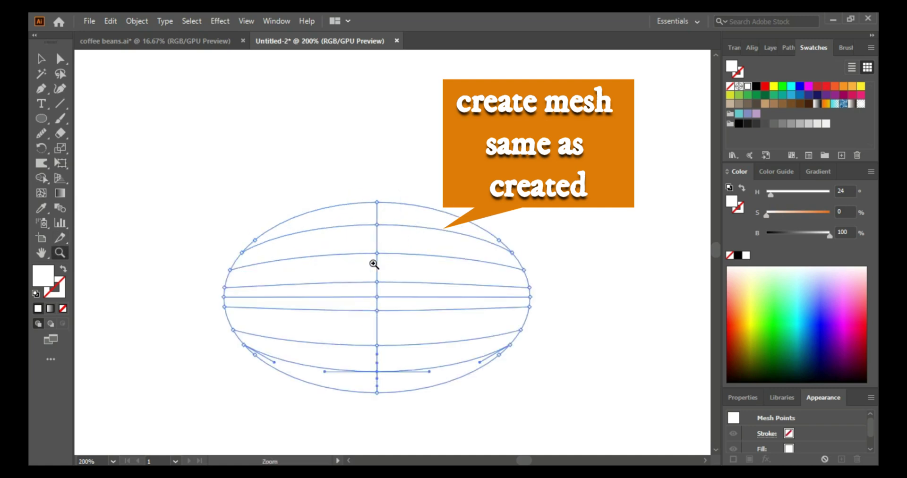
left_click(41, 193)
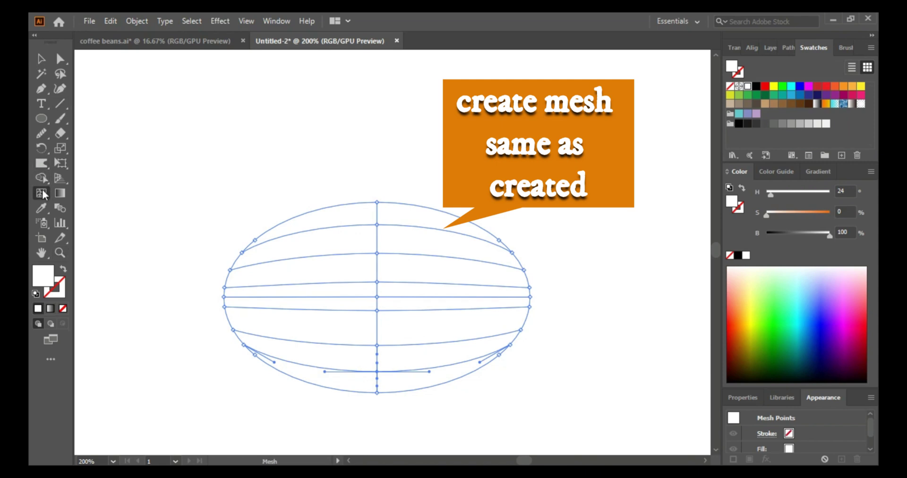
left_click(245, 297)
left_click(257, 297)
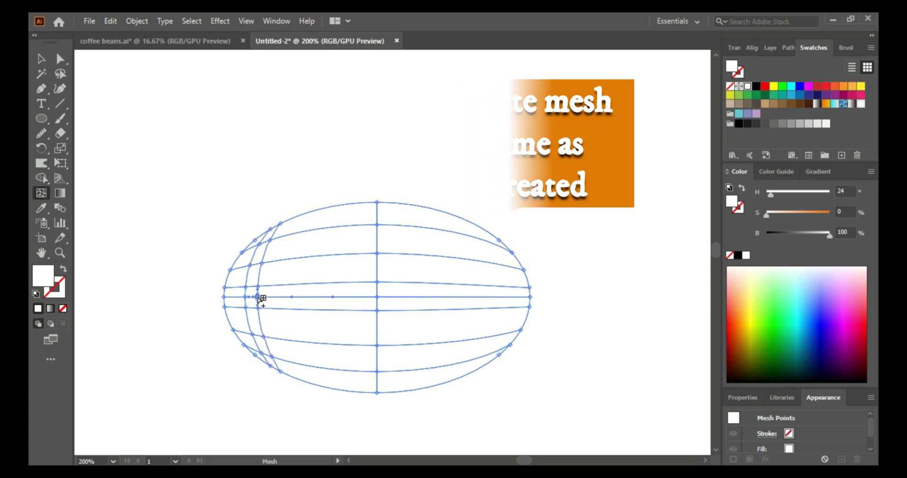
left_click(509, 297)
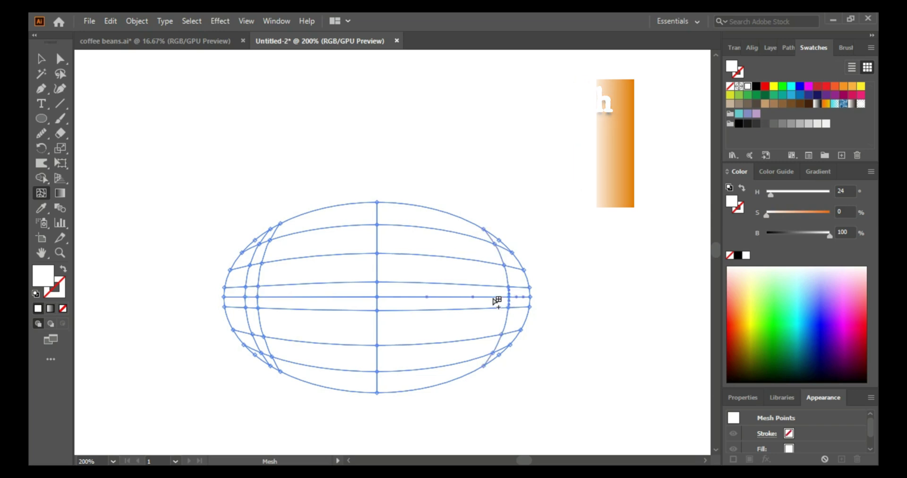
left_click(497, 297)
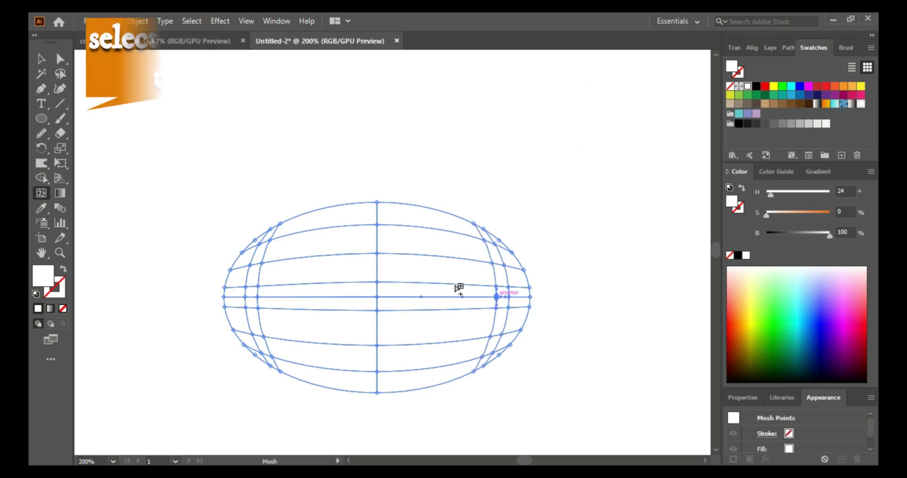
- Select the whole mesh ellipse and fill it with the brown swatch at H 29.63, S 69.23, B 45.88
left_click(42, 58)
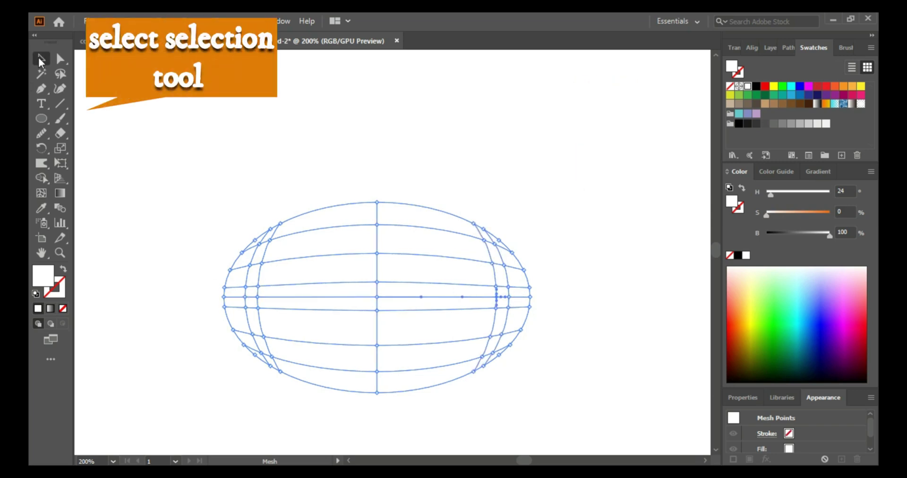
left_click_drag(171, 163, 585, 411)
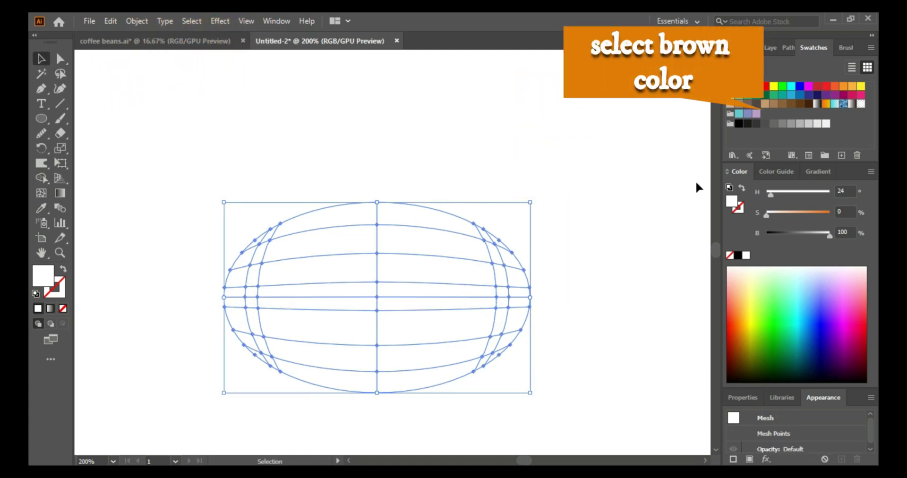
left_click(790, 104)
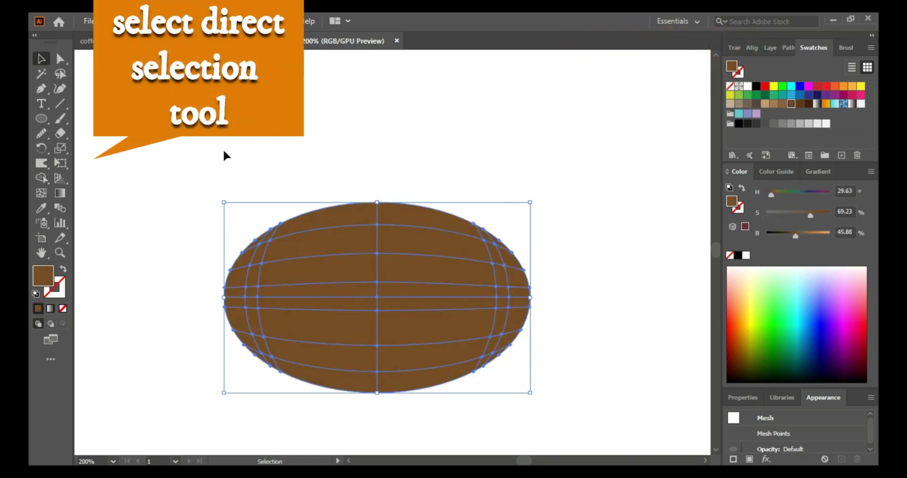
- Color the center mesh point and the inner points near both ends of the middle line dark brown, H 24, S 83.33, B 25.88
left_click(66, 59)
left_click(377, 225)
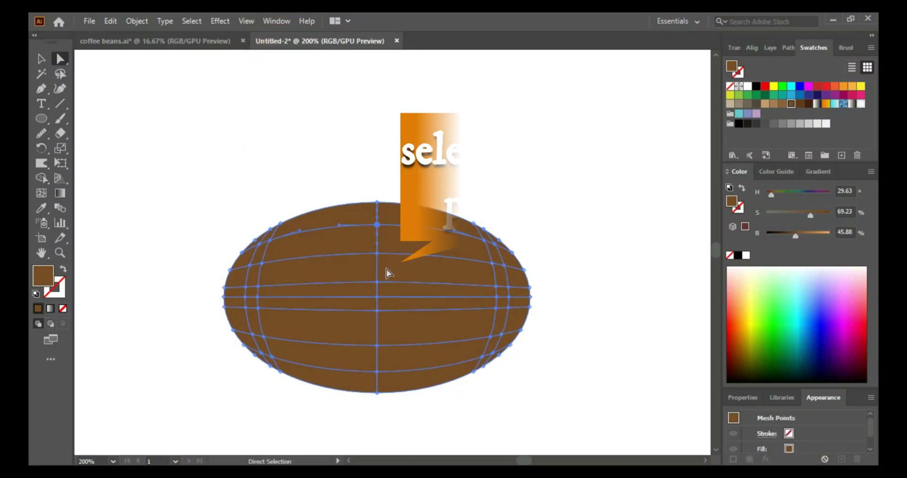
left_click(377, 297)
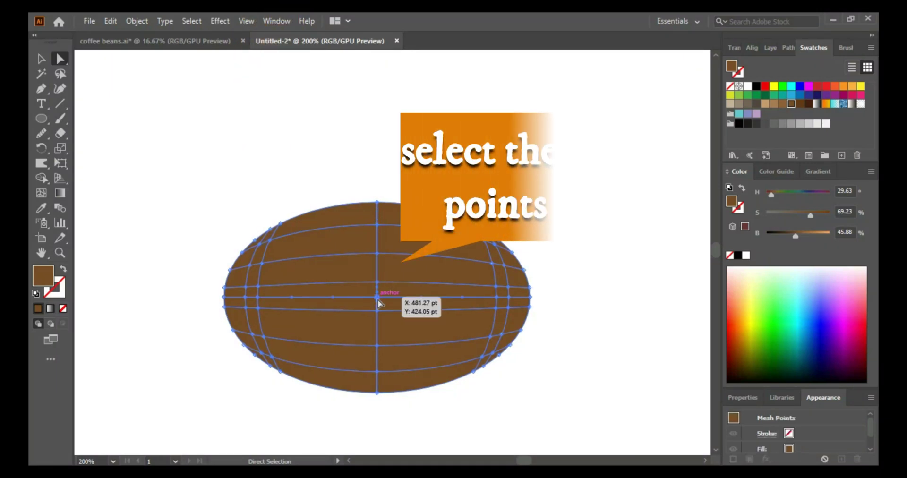
left_click(258, 298, "shift")
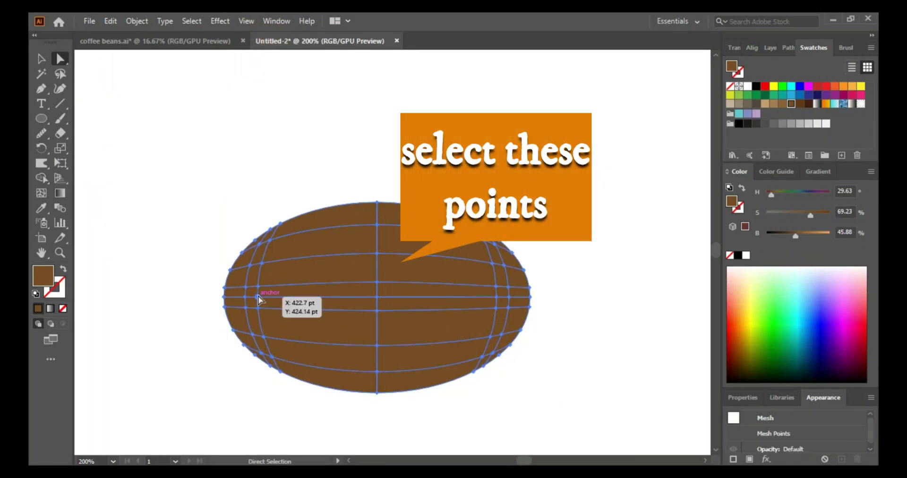
left_click(258, 297)
left_click(376, 297, "shift")
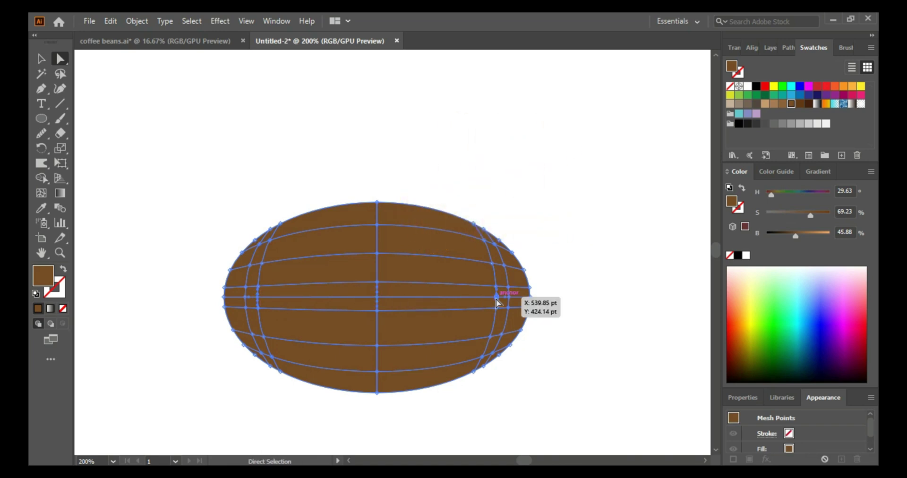
left_click(774, 104)
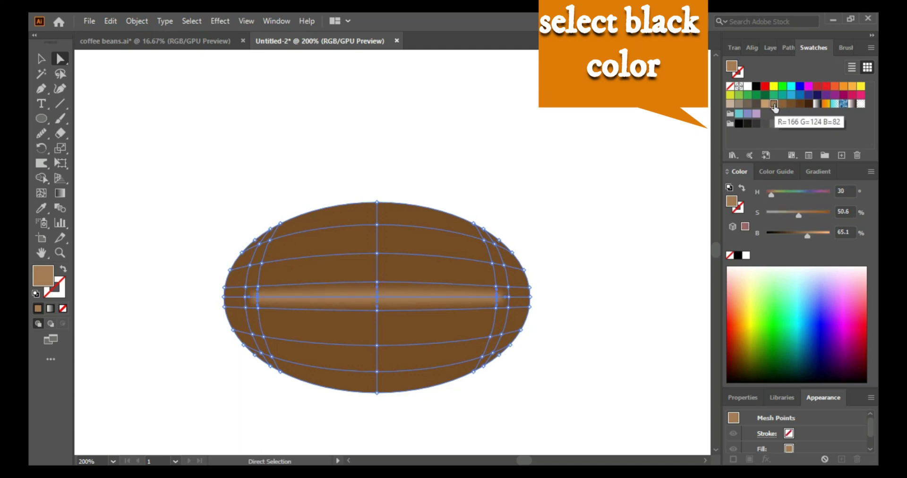
left_click(808, 104)
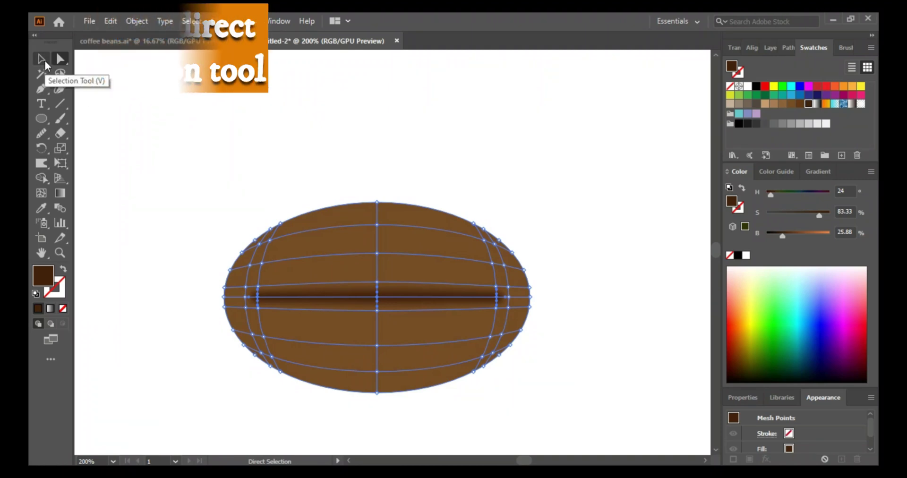
- Widen the dark crease by moving the center mesh points just above and below it outward, and deselect the mesh
left_click_drag(377, 299, 377, 317)
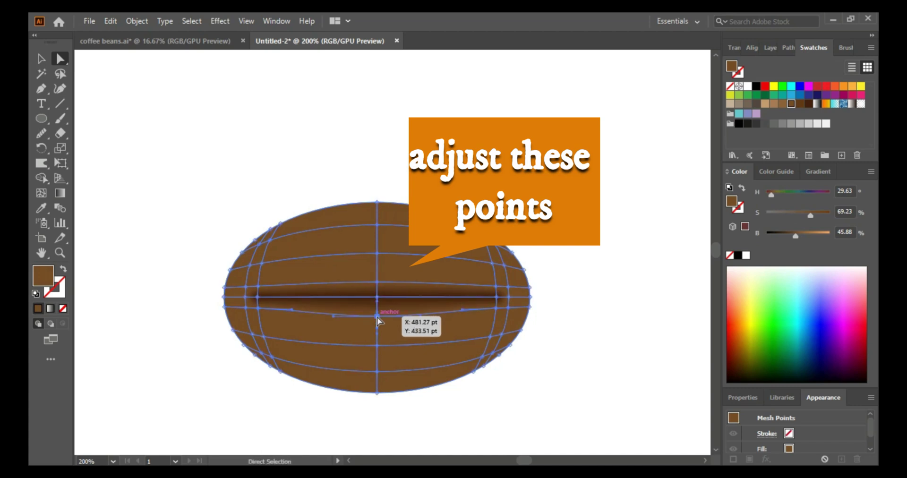
left_click_drag(377, 282, 377, 278)
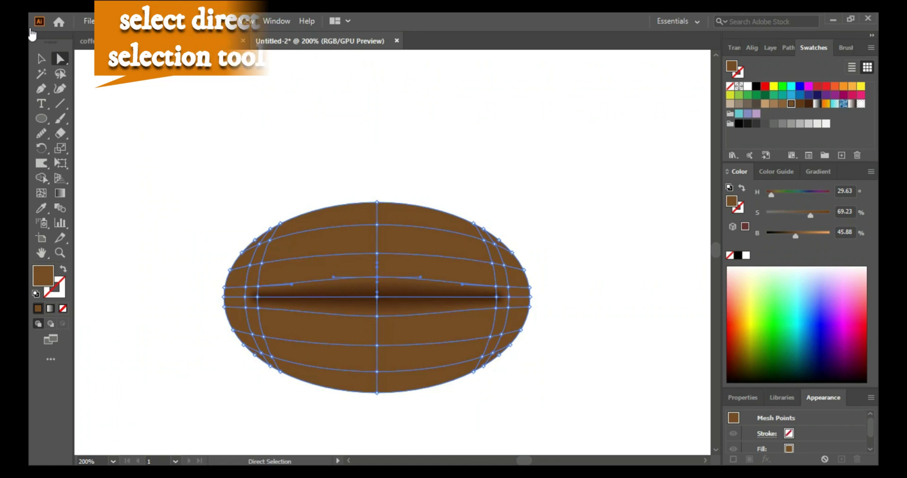
left_click(42, 59)
left_click(191, 156)
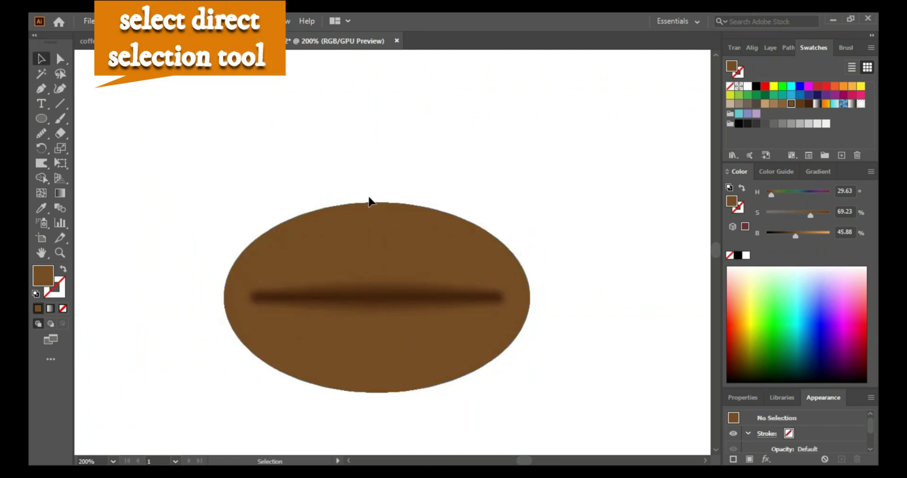
- Give the center mesh point on the upper line a light brown highlight, raising its brightness to 81.96%
left_click(60, 59)
left_click(355, 215)
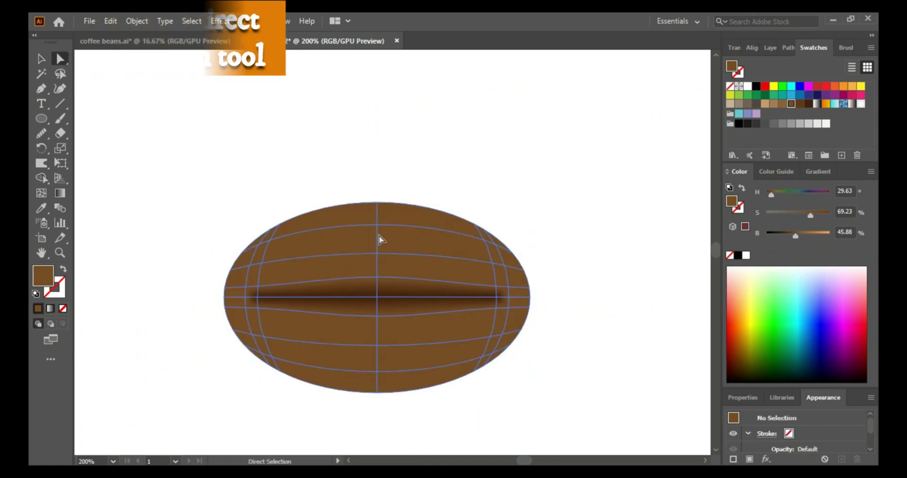
left_click(376, 227)
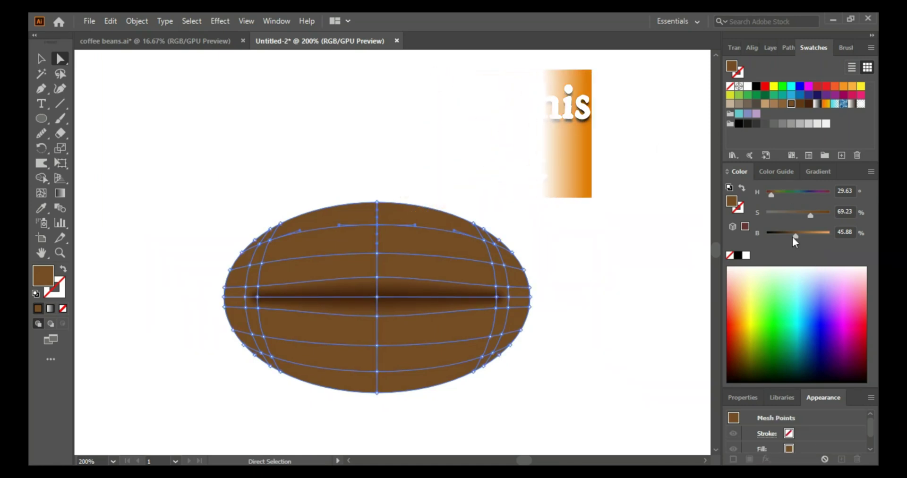
left_click(782, 103)
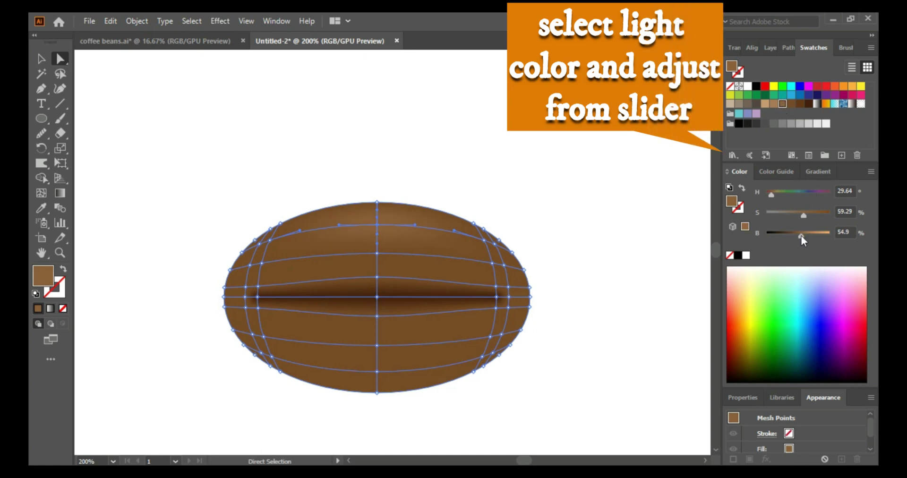
left_click_drag(801, 237, 817, 235)
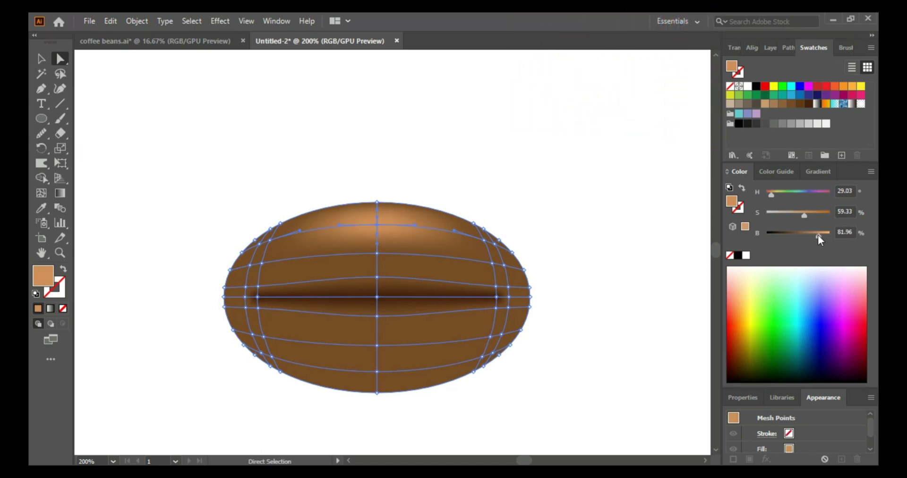
- Lighten mesh points at the right end of the upper line with brown tones sampled by Eyedropper from the adjacent highlight
left_click(487, 245)
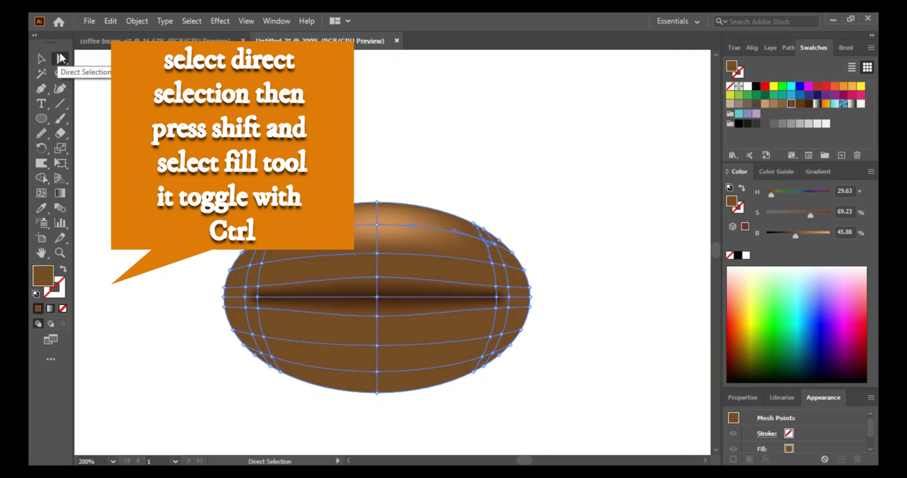
left_click(42, 209)
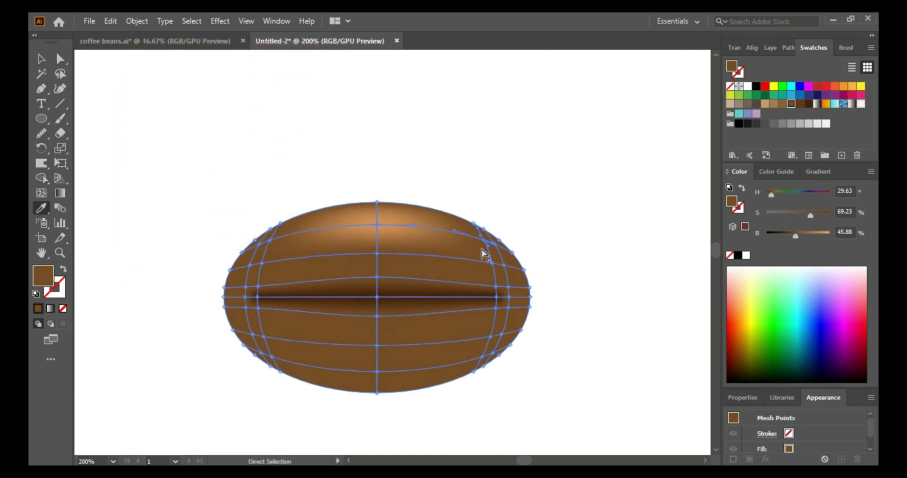
left_click(457, 238)
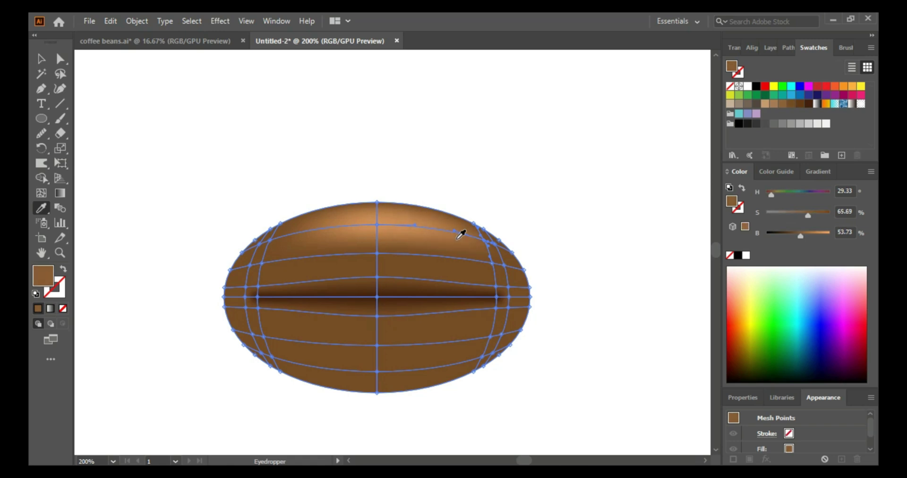
left_click(494, 245, "ctrl")
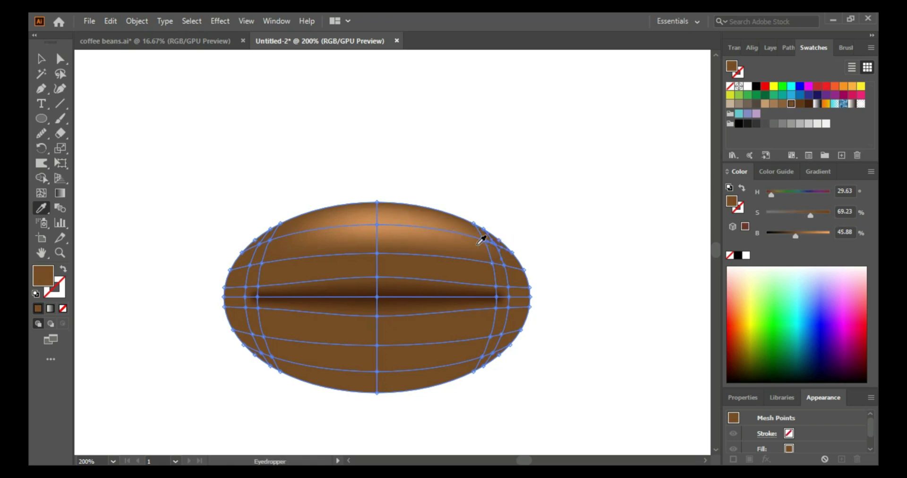
left_click(479, 243)
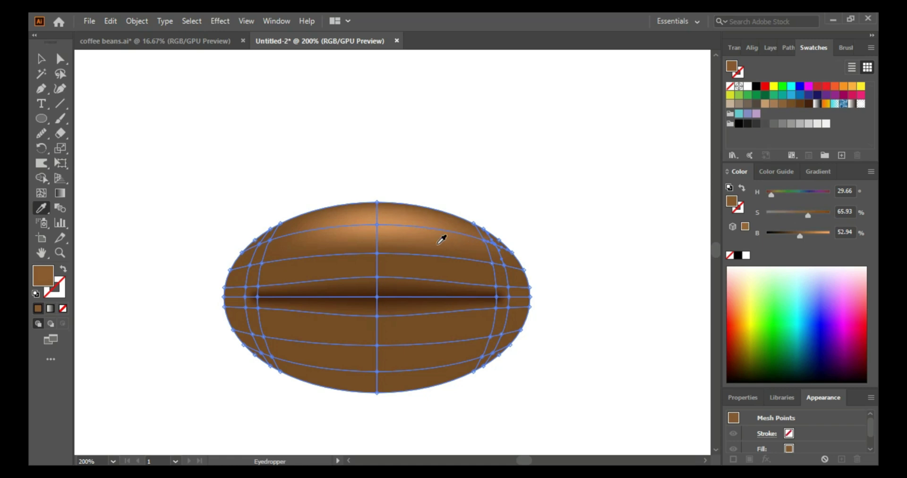
- Lighten mesh points at the left end of the upper highlight line with brown tones sampled by Eyedropper from the adjacent highlight
left_click(273, 243, "ctrl")
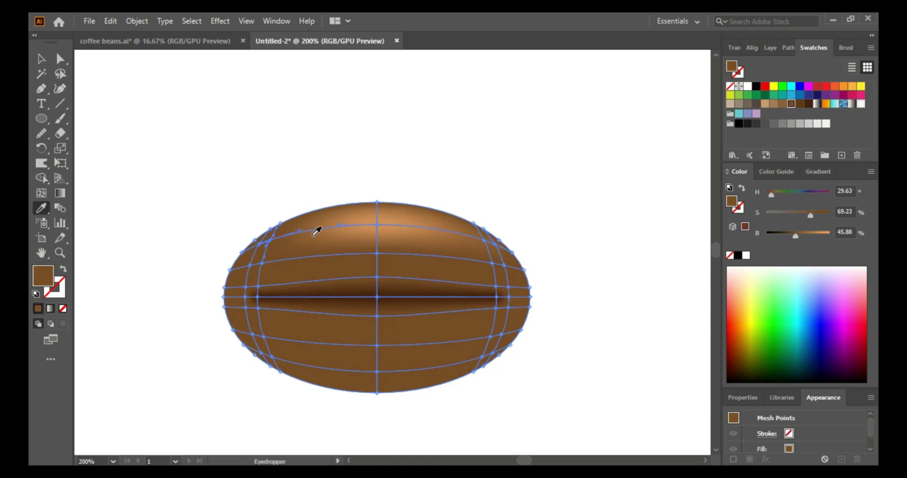
left_click(314, 233)
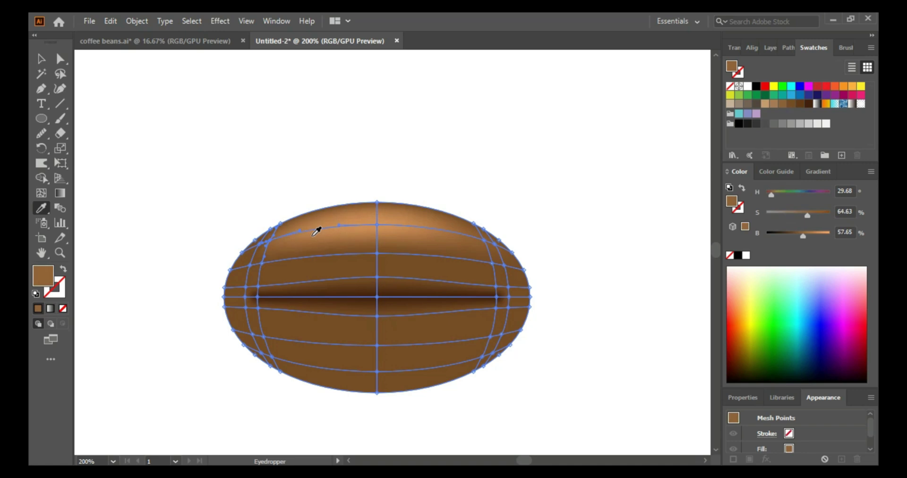
left_click(258, 246, "ctrl")
left_click(292, 237)
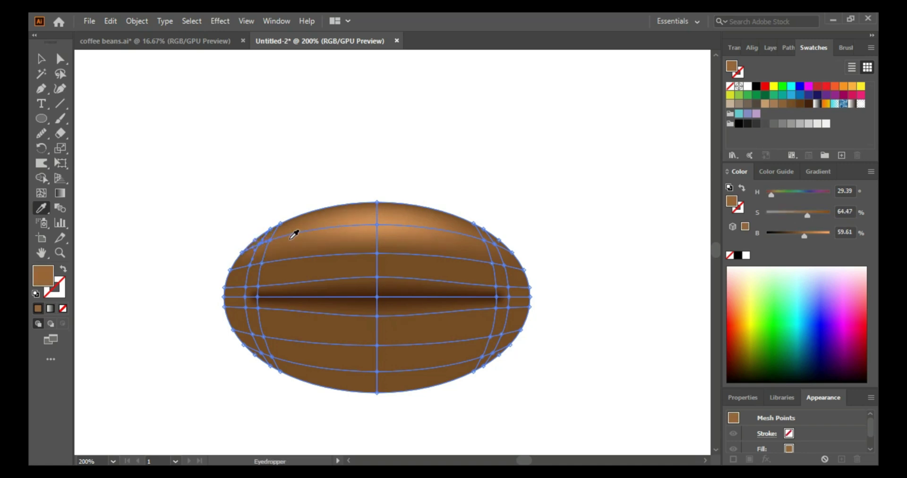
left_click(328, 221)
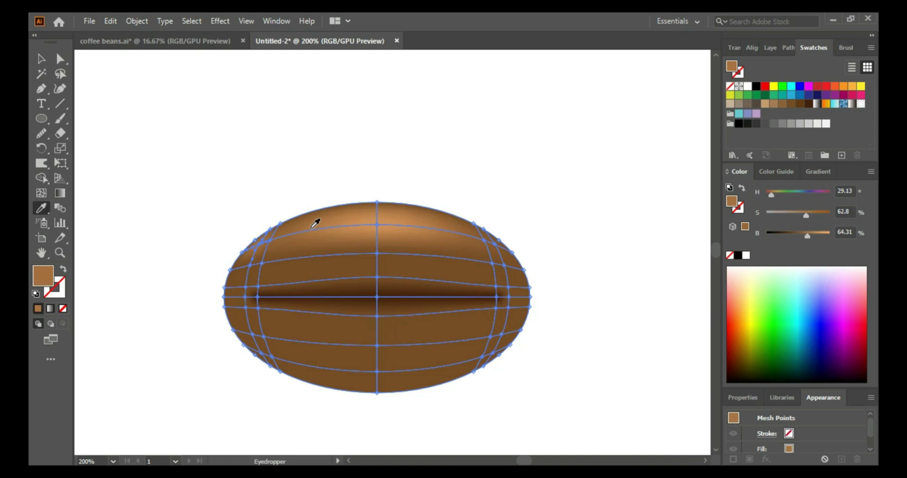
left_click(328, 220)
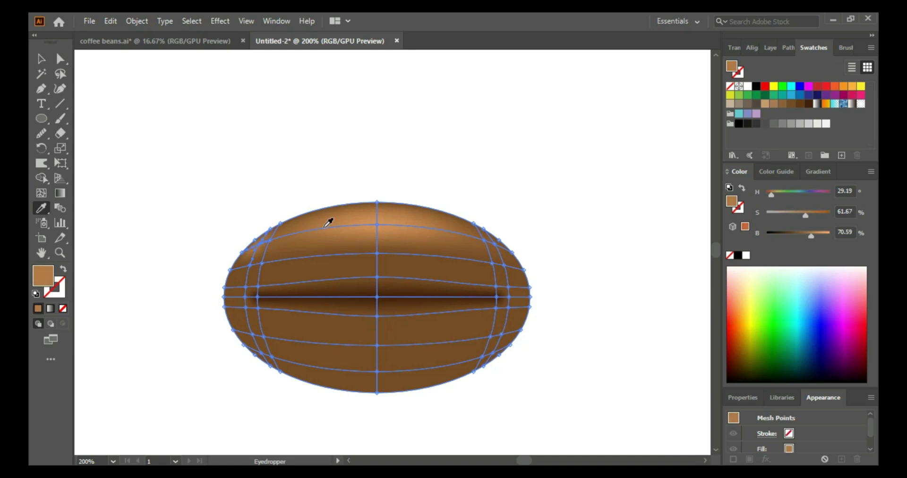
left_click(270, 241, "ctrl")
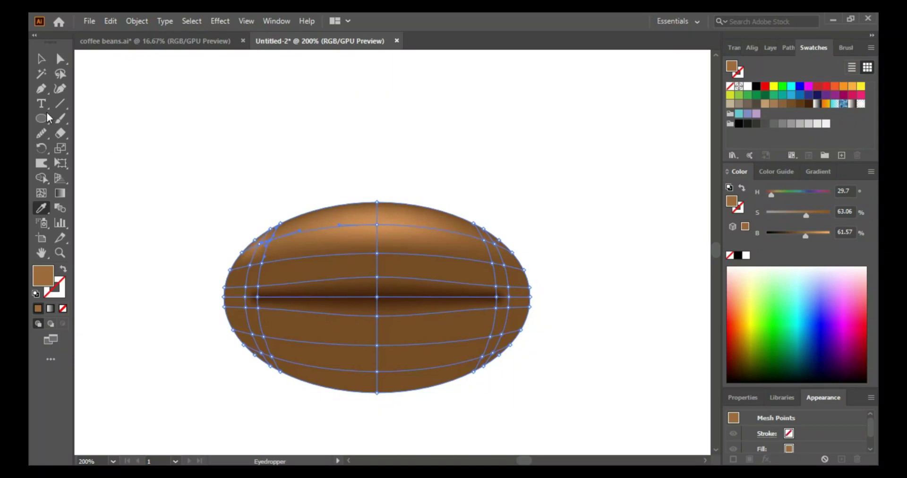
- Lighten the center and both inner end points of the mesh line below the highlight with browns sampled from the shading above
left_click(378, 254, "ctrl")
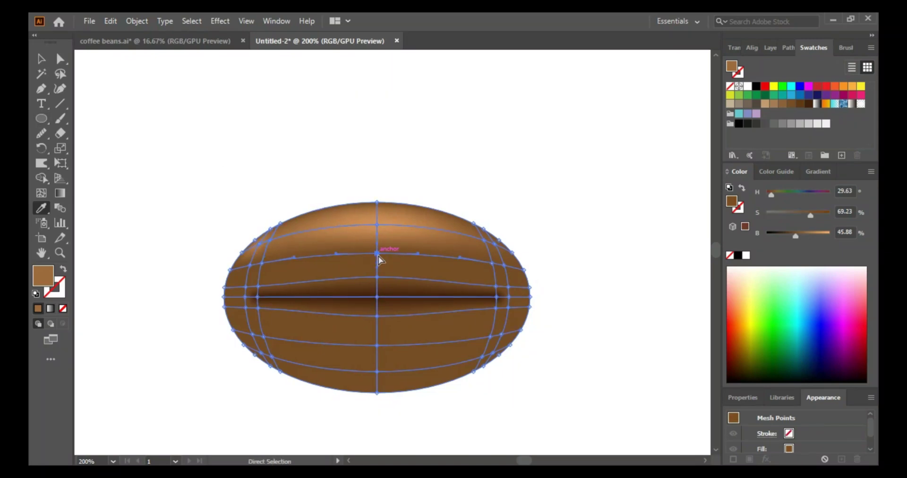
left_click(438, 238)
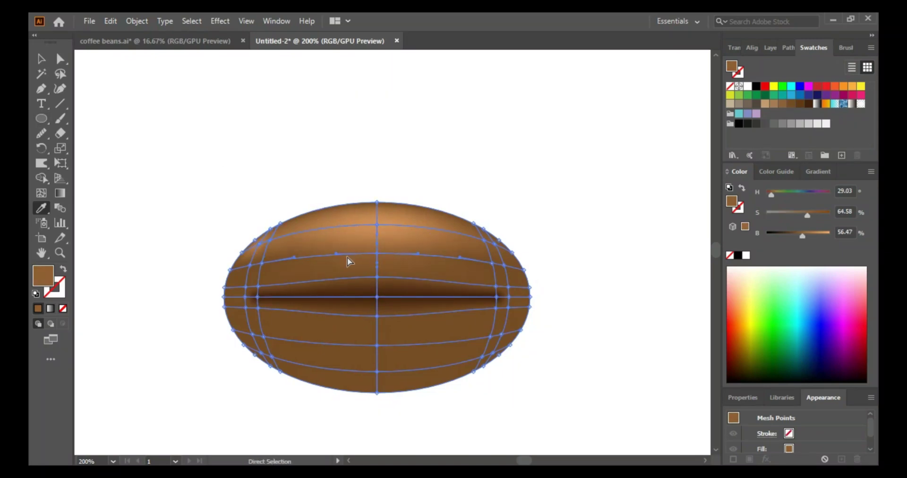
left_click(259, 264, "ctrl")
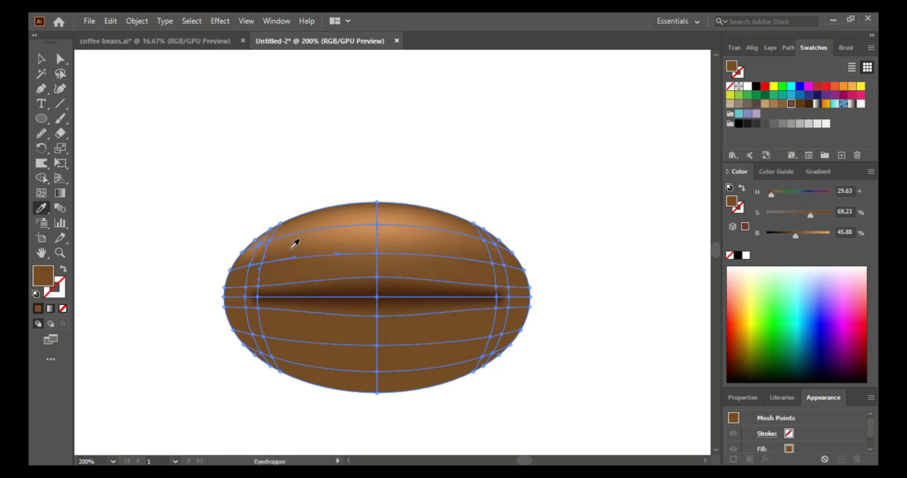
left_click(296, 243)
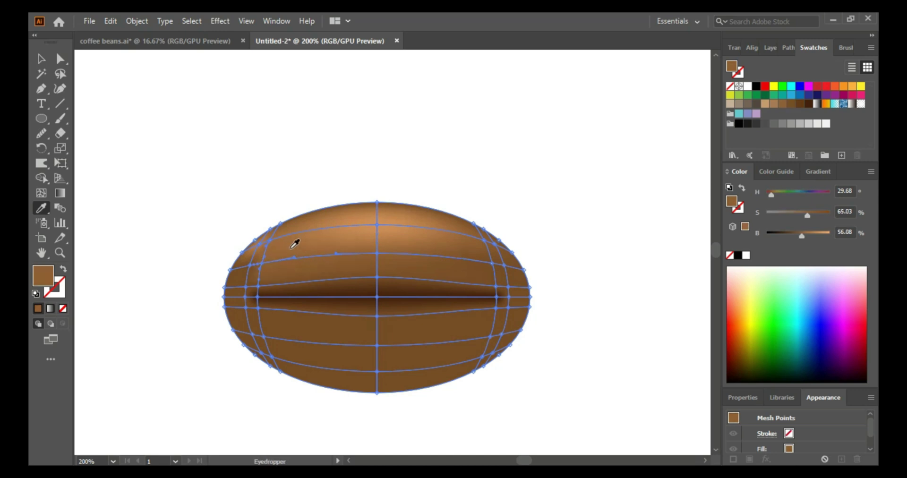
left_click(492, 268, "ctrl")
left_click(440, 240)
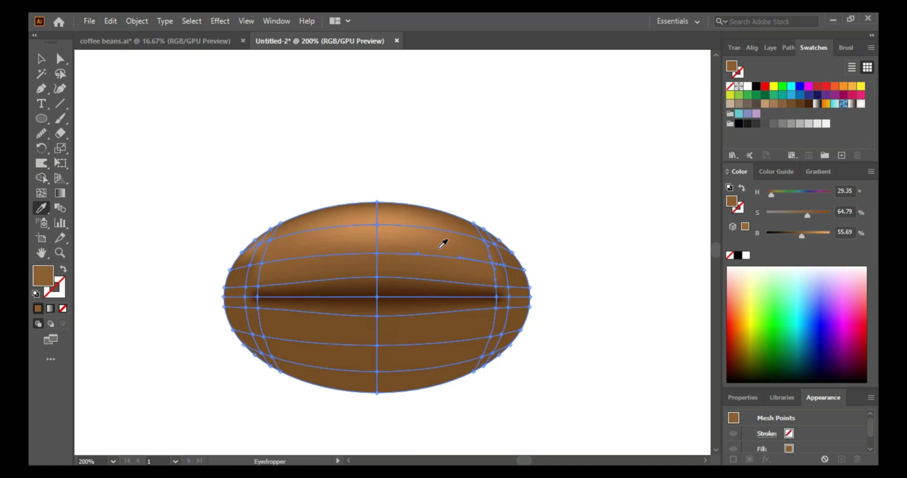
- Lighten the mesh points beyond the crease's right end, on and just below the middle line, with browns sampled from the upper half
left_click(509, 307, "ctrl")
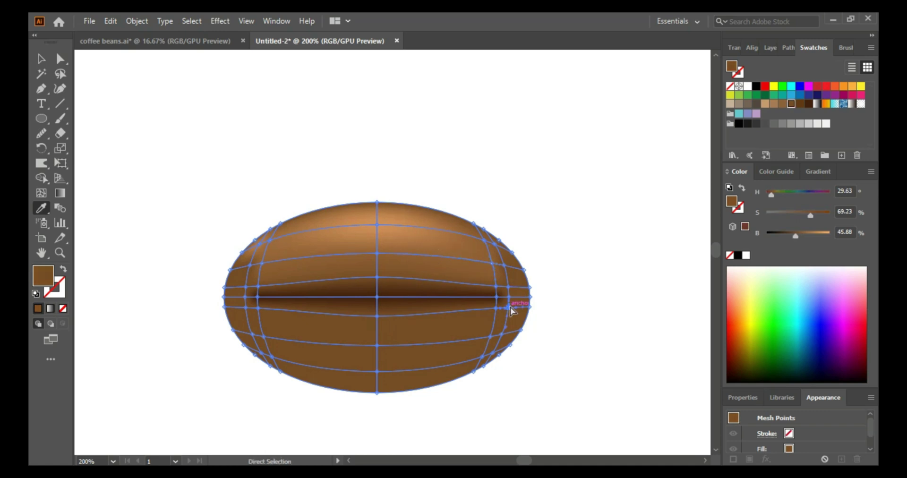
left_click(477, 271)
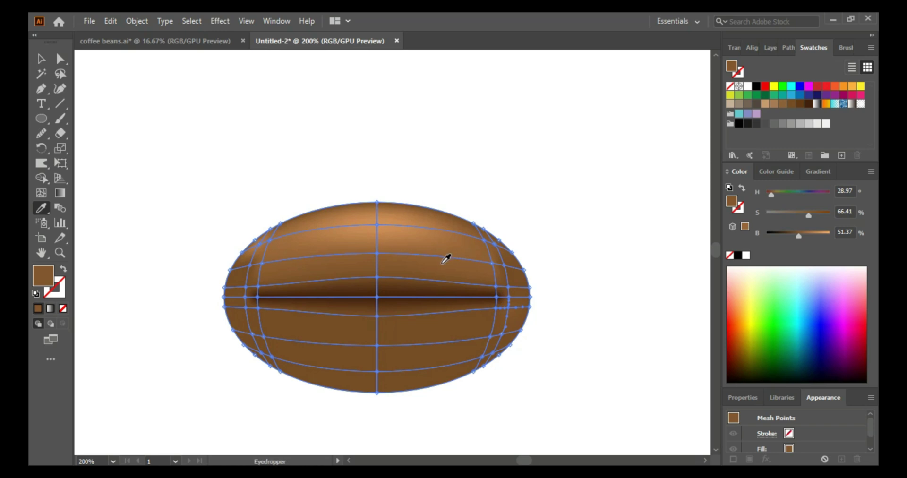
left_click(441, 245)
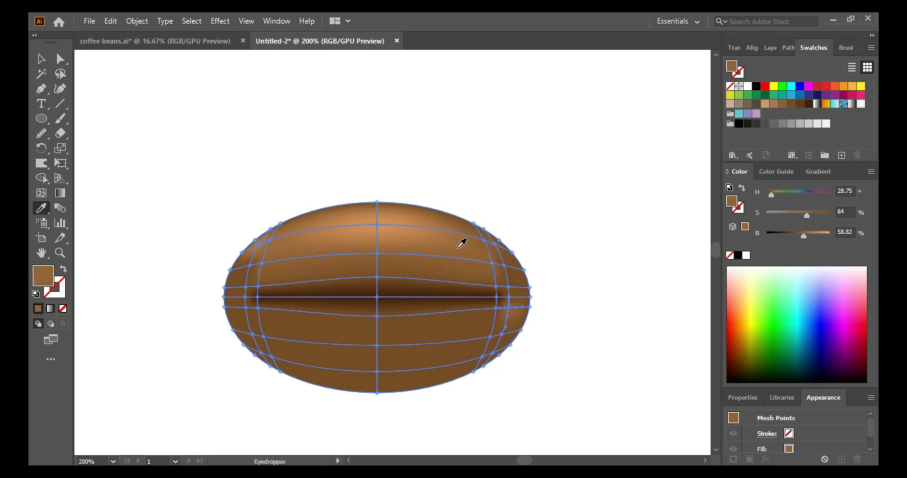
left_click(510, 296, "ctrl")
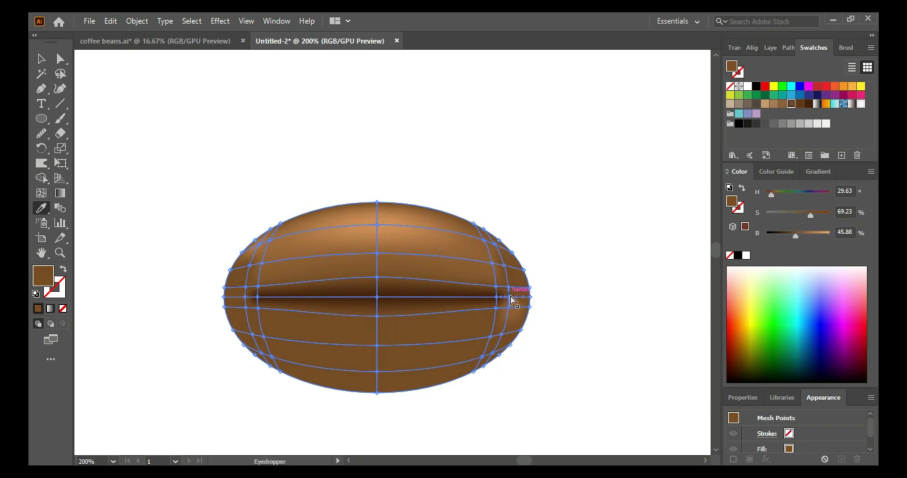
left_click(455, 249)
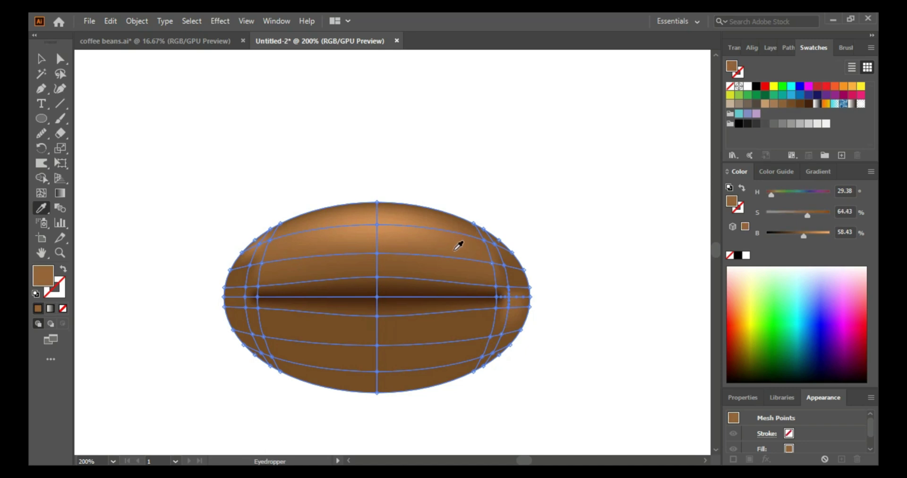
- Lighten the mesh points beyond the crease's left end, on and just below the middle line, with browns sampled from the upper half
left_click(245, 307, "ctrl")
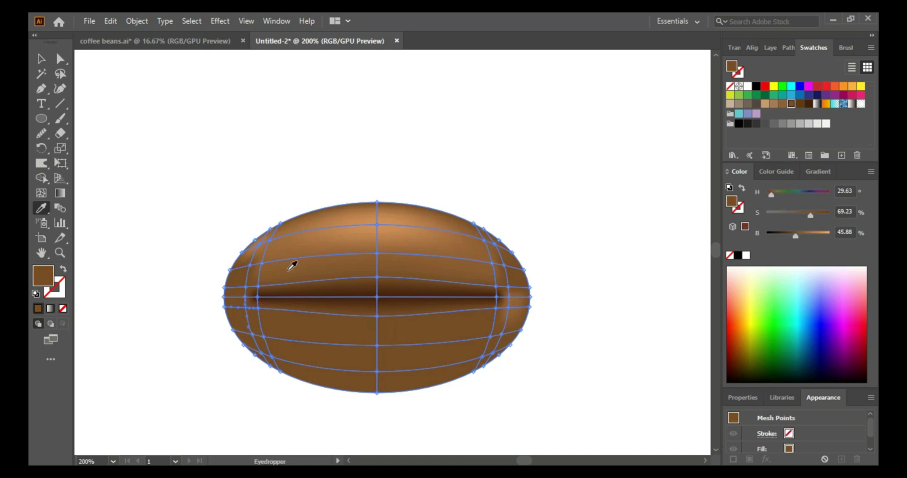
left_click(297, 249)
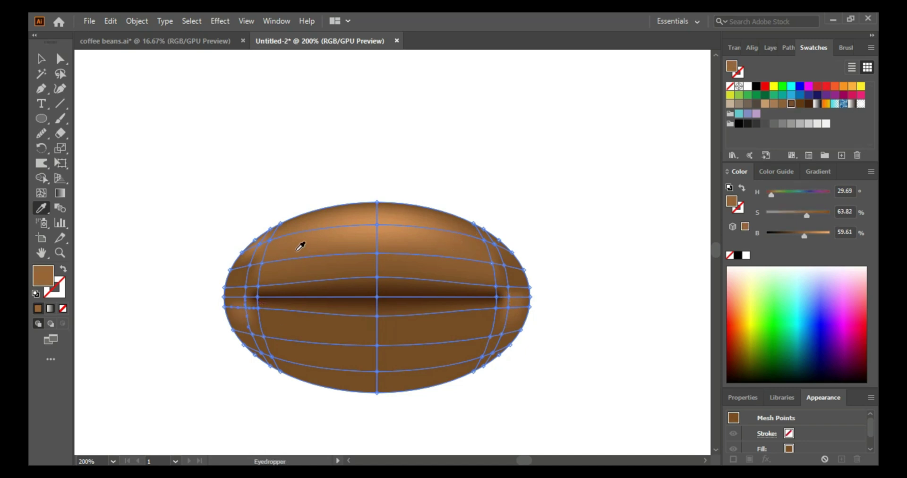
left_click(246, 303, "ctrl")
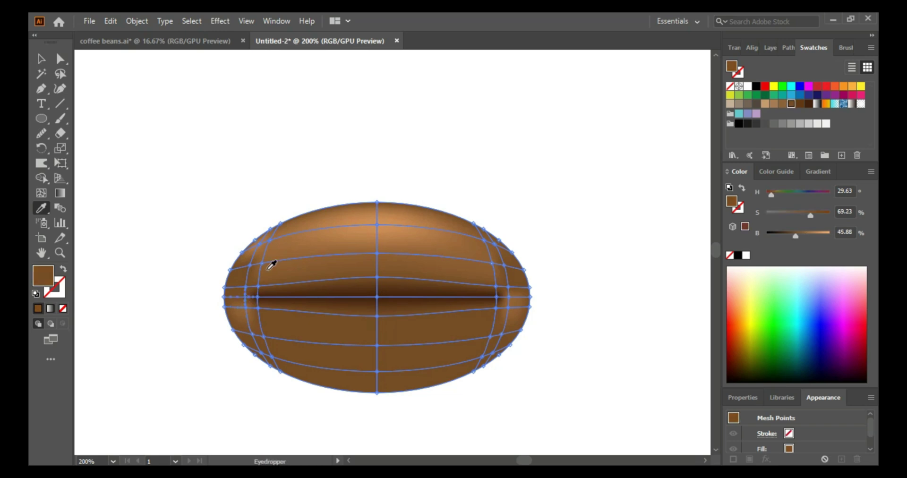
left_click(265, 245)
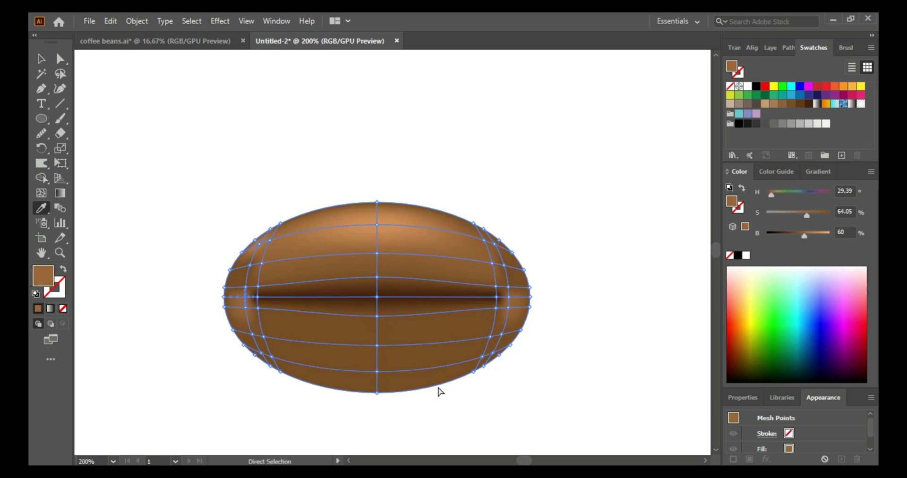
- Lighten the lower half's center and inner end mesh points and the lowest line's center point with Eyedropper-sampled browns
left_click(377, 345, "ctrl")
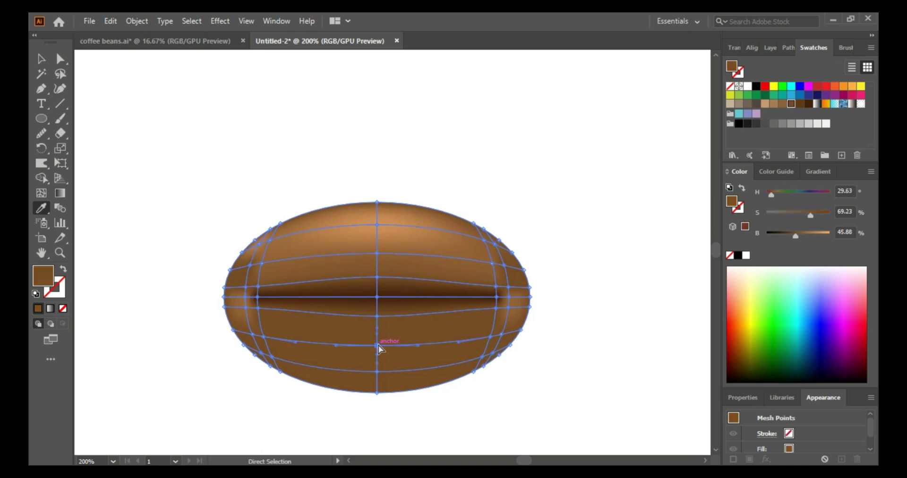
left_click(368, 244)
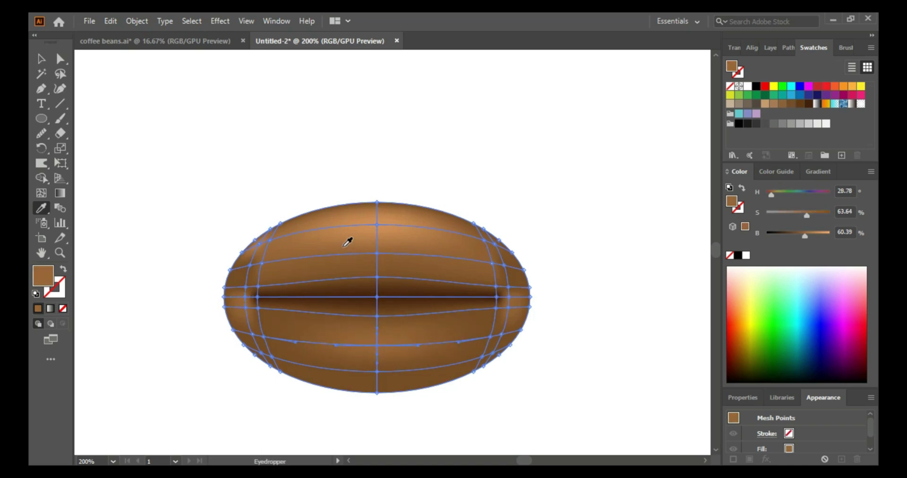
left_click(263, 337, "ctrl")
left_click(287, 344)
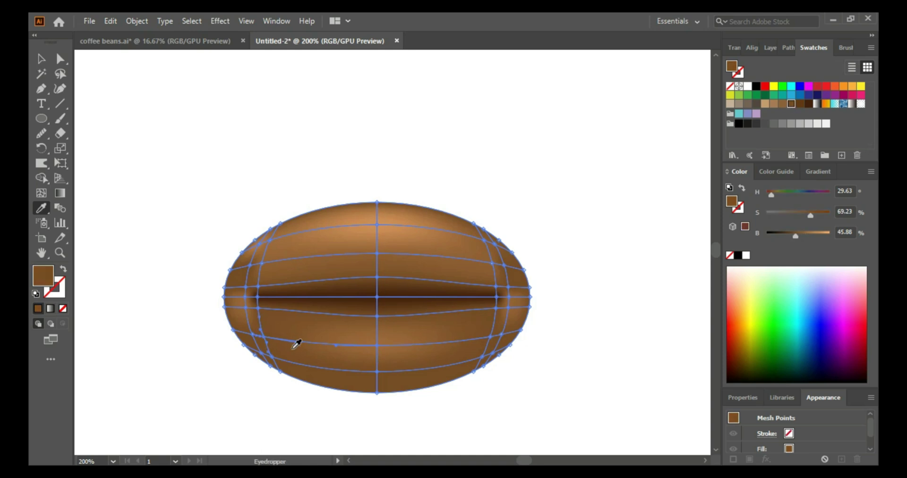
left_click(293, 346)
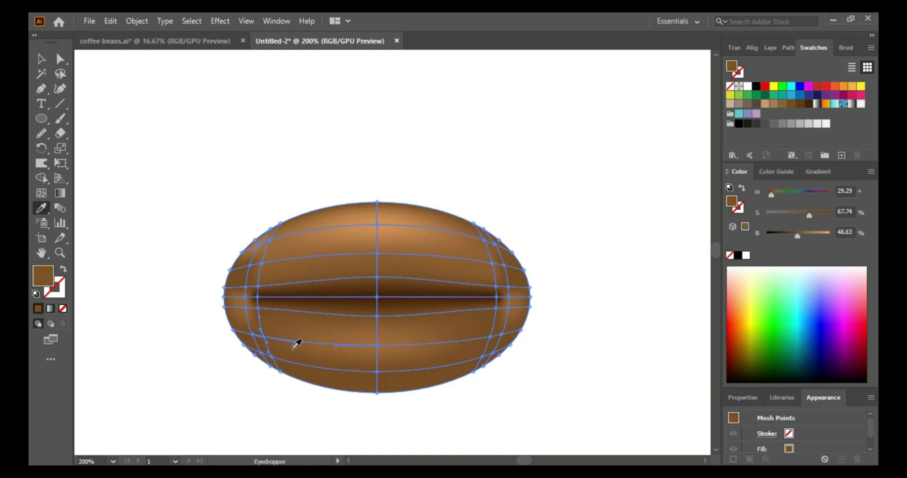
left_click(490, 337, "ctrl")
left_click(440, 350)
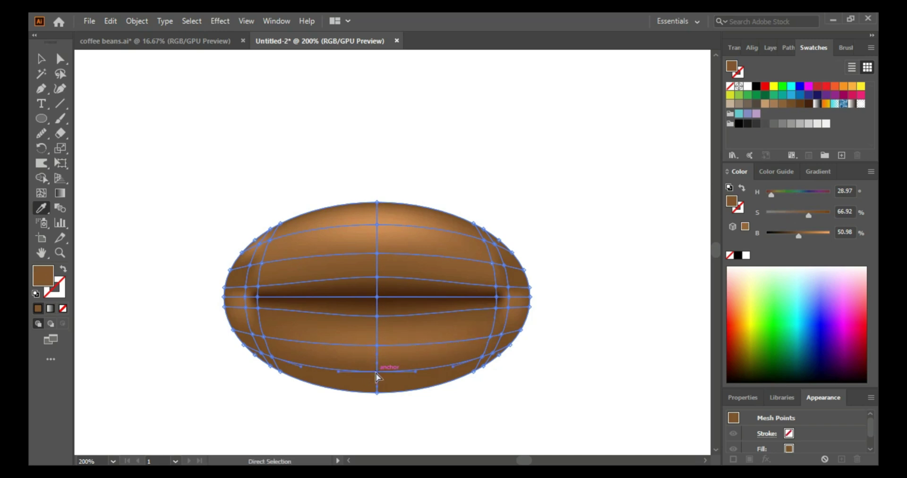
left_click(376, 373, "ctrl")
left_click(433, 354)
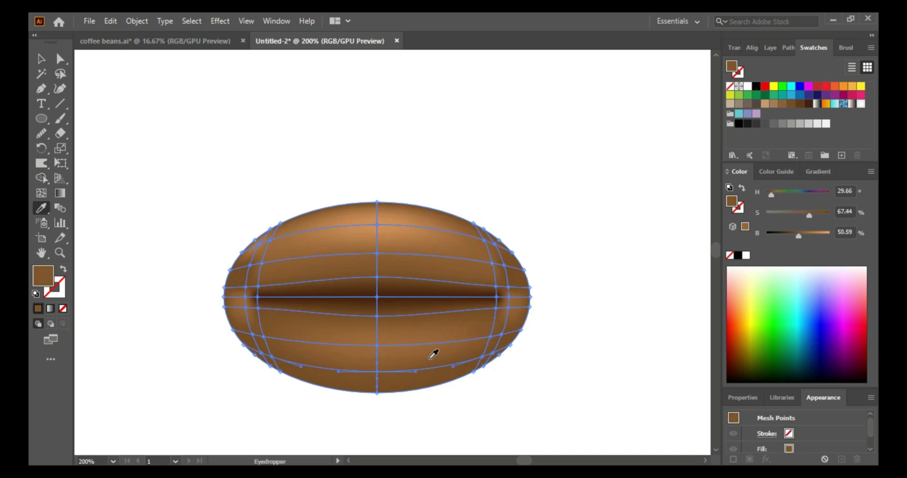
- Deselect the mesh with the Selection tool to check the bean's shading
left_click(41, 58)
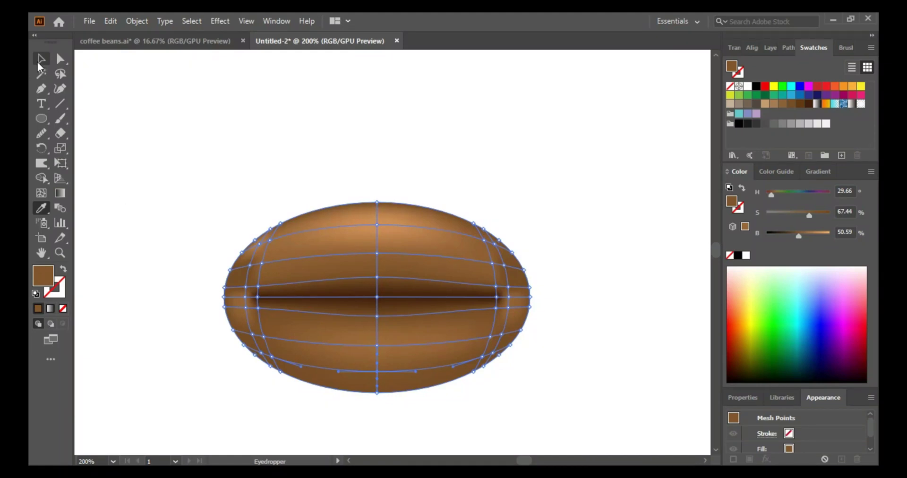
left_click(143, 163)
left_click_drag(176, 169, 554, 423)
left_click(562, 353)
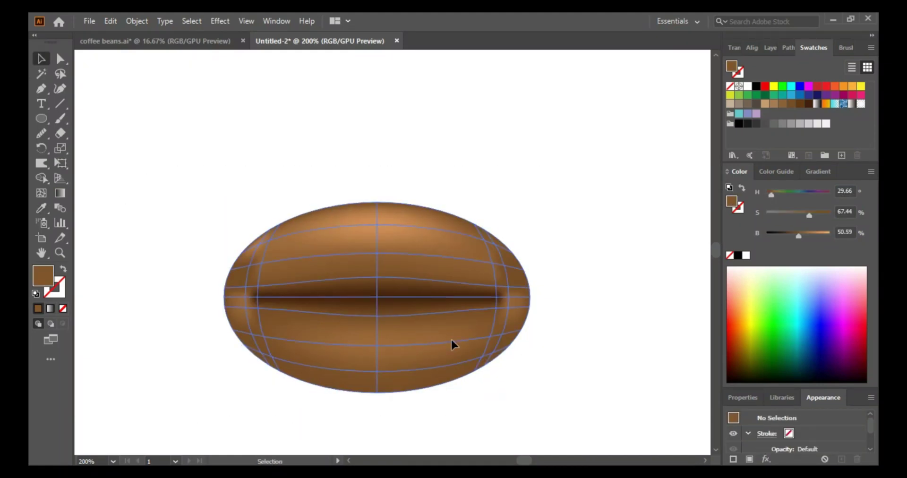
- Extend the crease's right end by moving the mesh points there outward toward the bean's edge with the Direct Selection tool
left_click(451, 338)
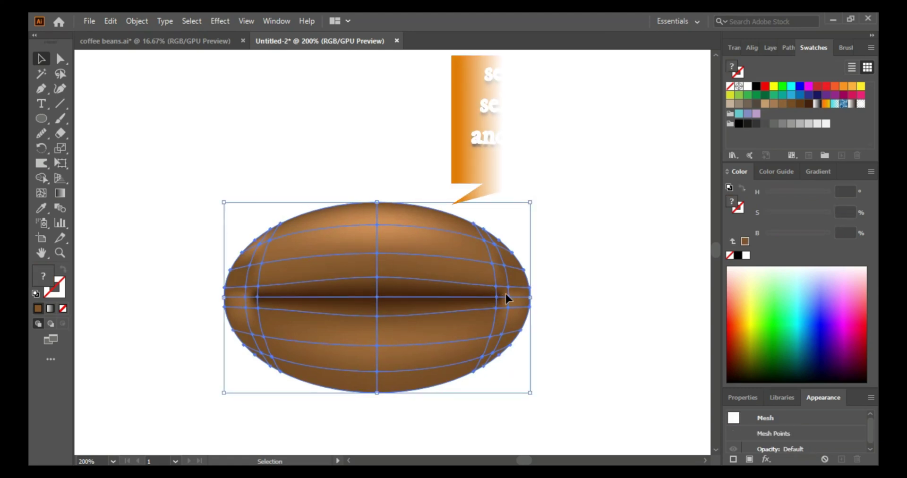
left_click(61, 59)
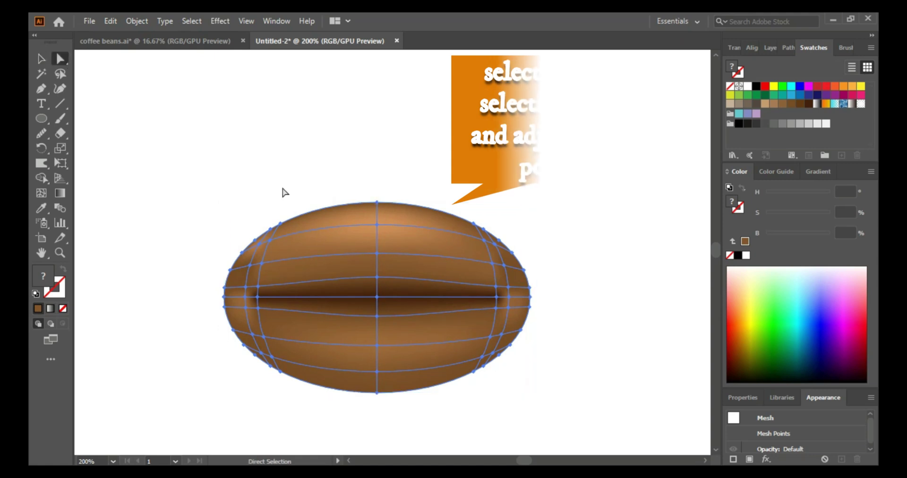
mouse_move(509, 298)
left_mouse_down()
mouse_move(520, 299)
mouse_move(508, 288)
mouse_move(520, 285)
left_mouse_up()
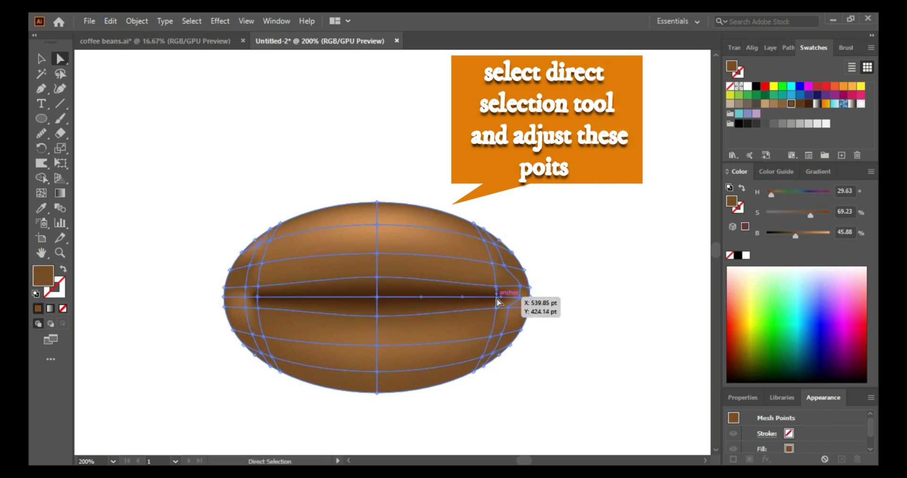
left_click_drag(497, 299, 515, 296)
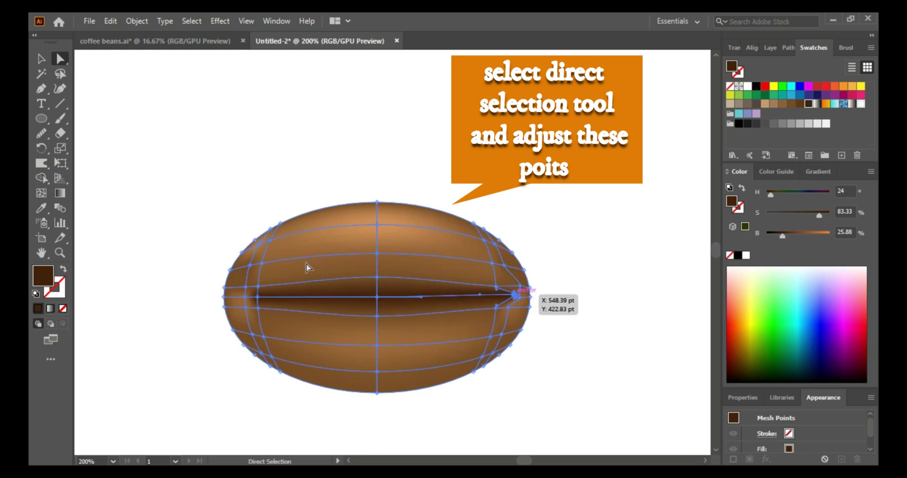
- Extend the crease's left end by moving the mesh points there outward toward the bean's edge, and deselect the mesh
left_click(238, 282)
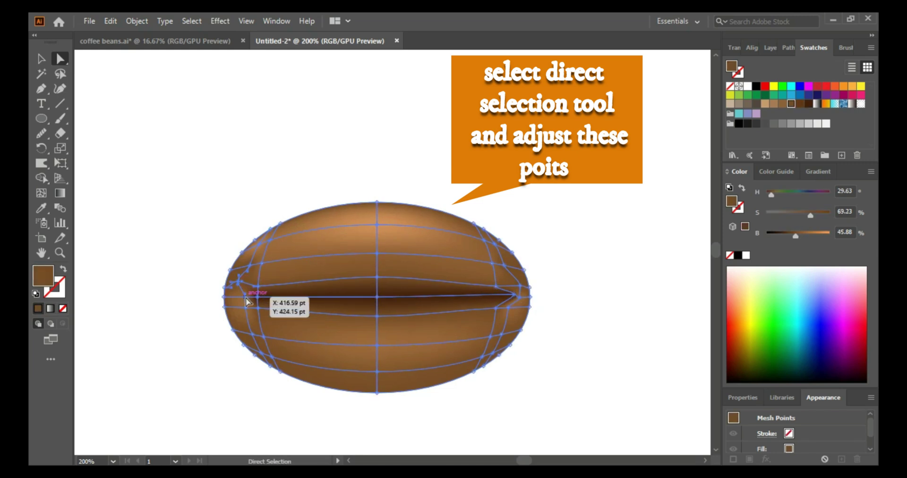
left_click(246, 298)
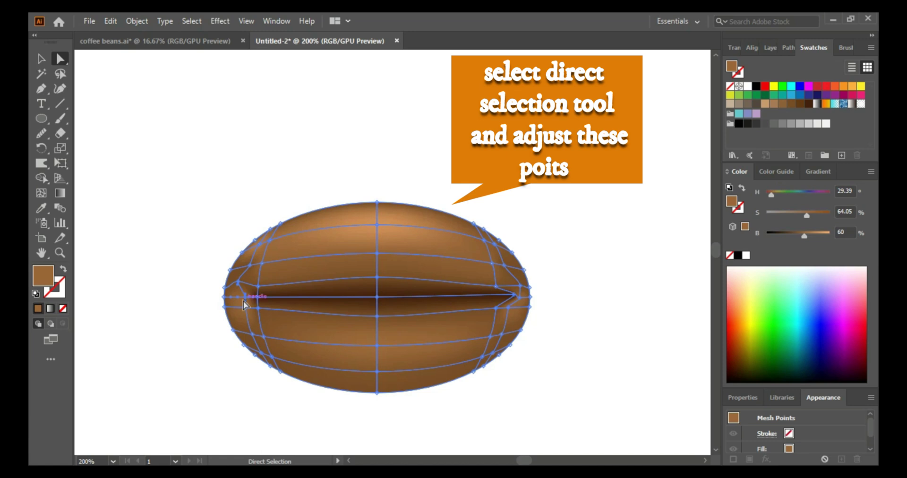
mouse_move(245, 299)
left_mouse_down()
mouse_move(237, 299)
mouse_move(257, 298)
mouse_move(243, 298)
left_mouse_up()
left_click(188, 287)
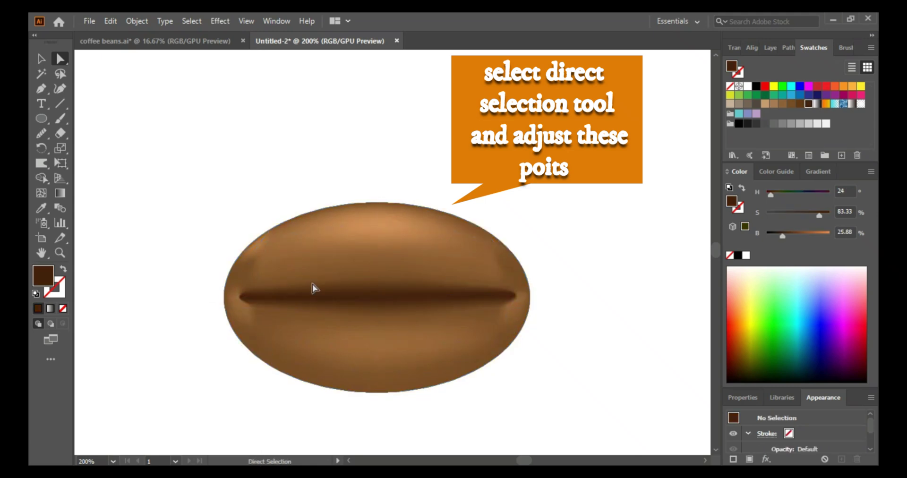
- Move the crease line's center mesh point slightly upward with the Direct Selection tool and deselect the mesh
left_click(373, 296)
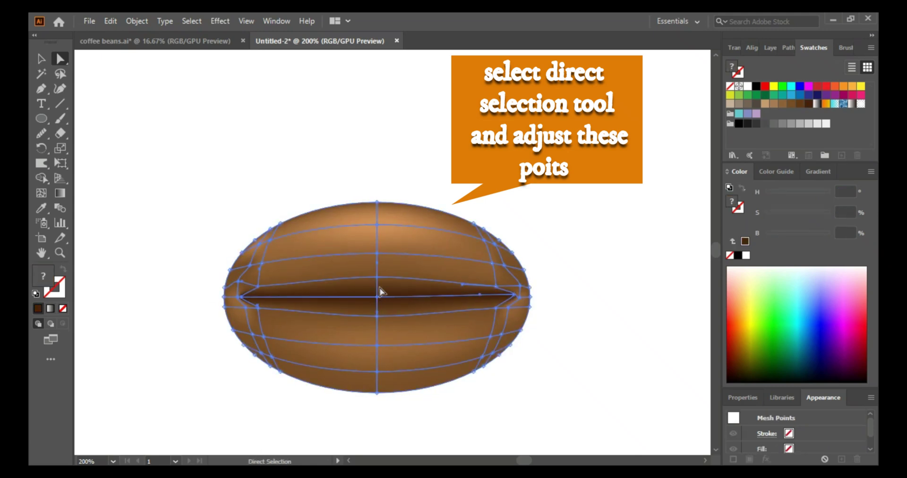
left_click(376, 283)
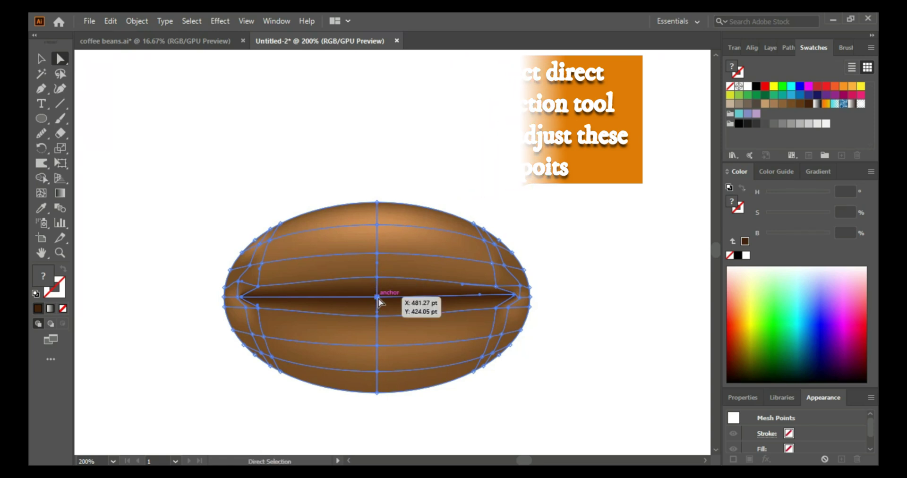
mouse_move(378, 297)
left_mouse_down()
mouse_move(377, 312)
mouse_move(377, 288)
mouse_move(377, 297)
left_mouse_up()
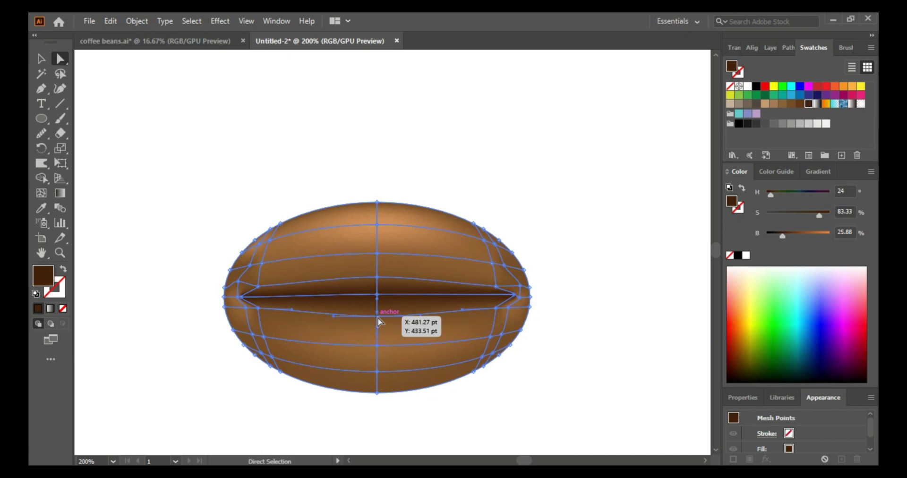
left_click(212, 301)
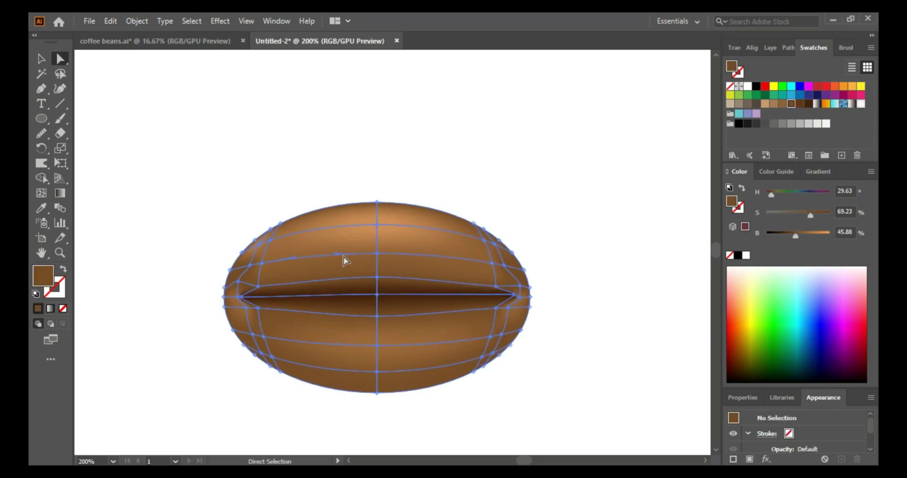
- Roughen the crease with the Wrinkle tool along its selected center and inner end mesh points, and deselect the bean
left_click(343, 256)
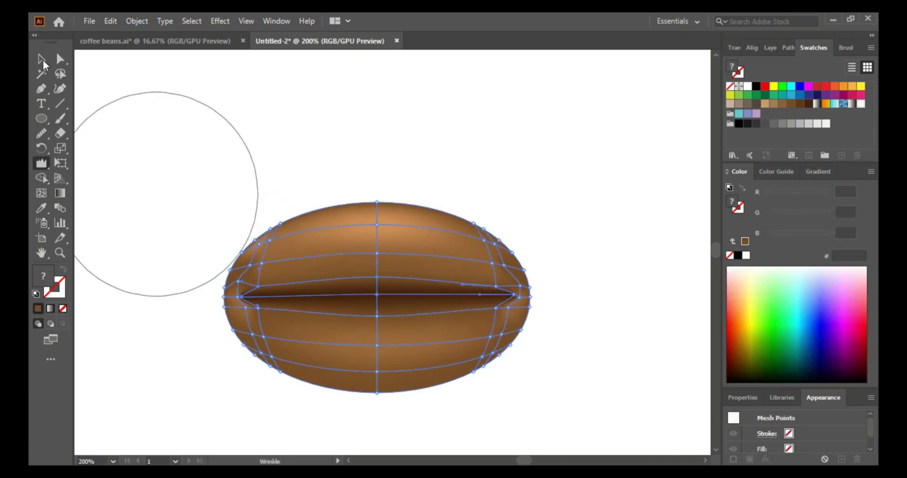
left_click(62, 57)
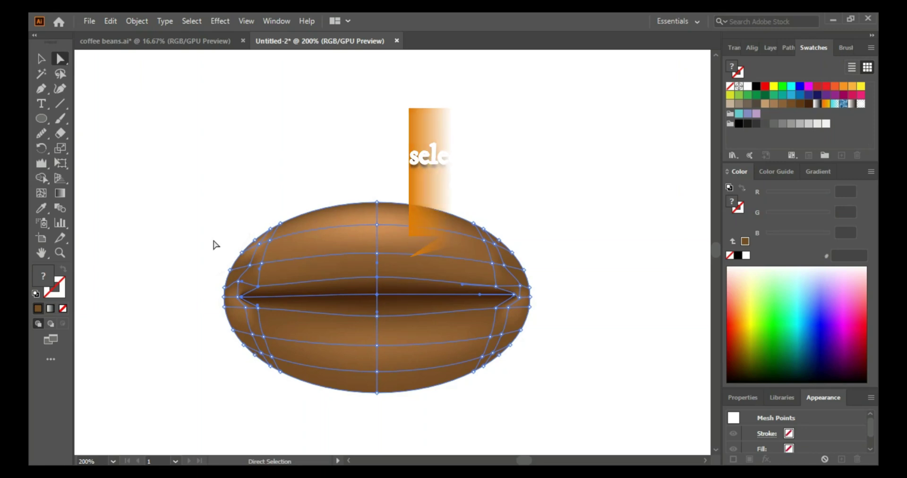
left_click(259, 287)
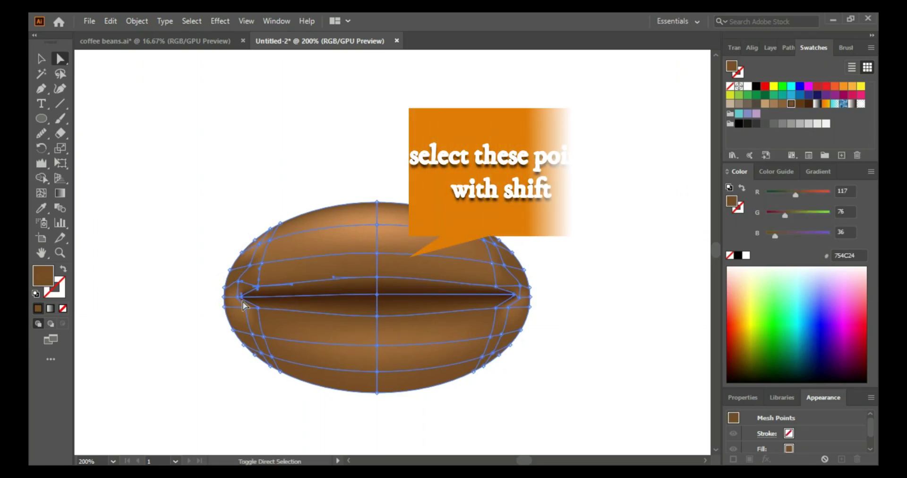
left_click(241, 297, "shift")
left_click(258, 309, "shift")
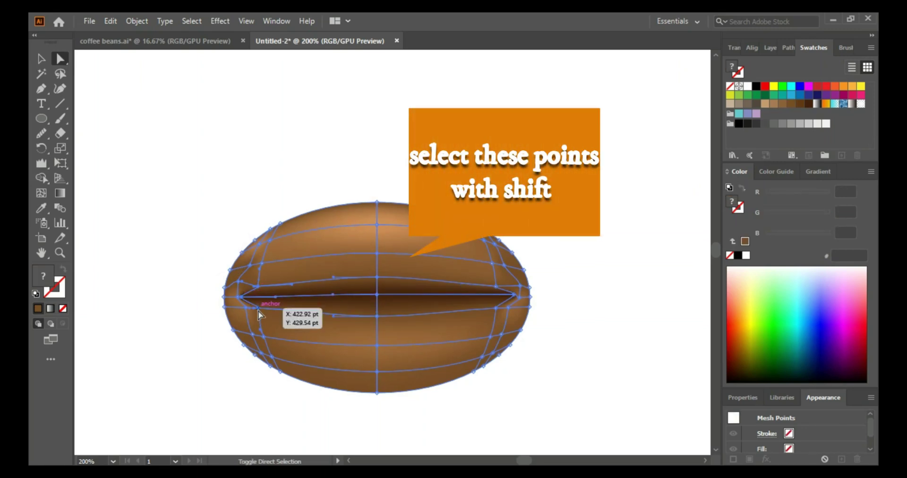
left_click(378, 278, "shift")
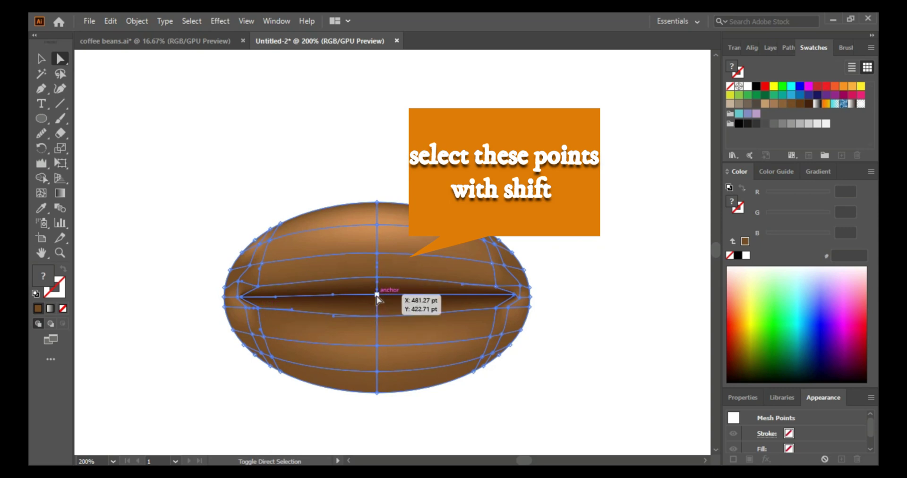
left_click(376, 295, "shift")
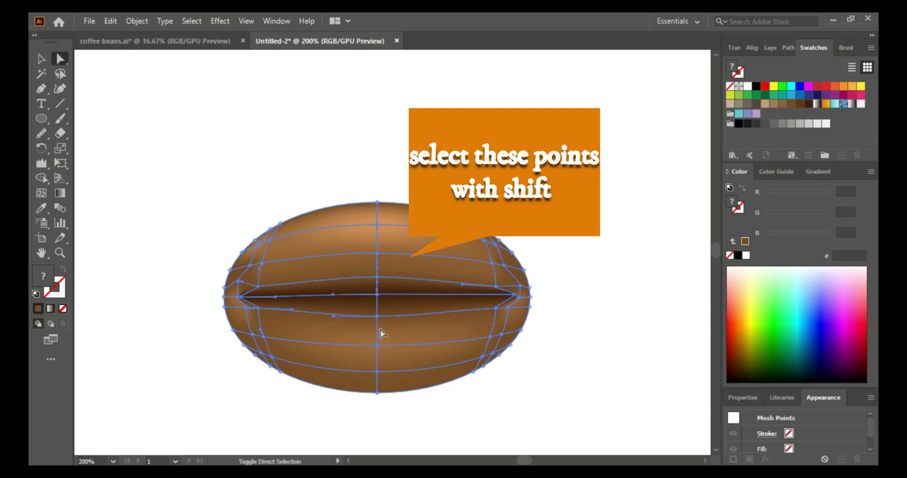
left_click(377, 316, "shift")
left_click(496, 309, "shift")
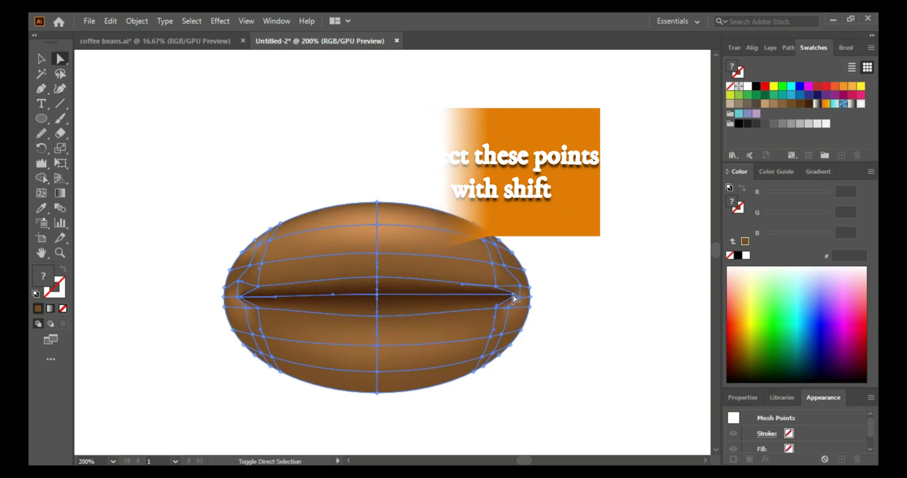
left_click(514, 296, "shift")
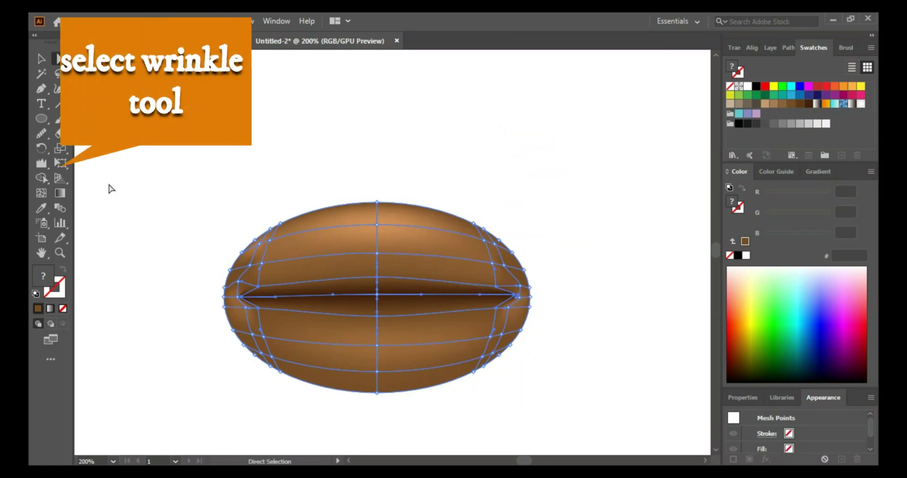
left_click(41, 163)
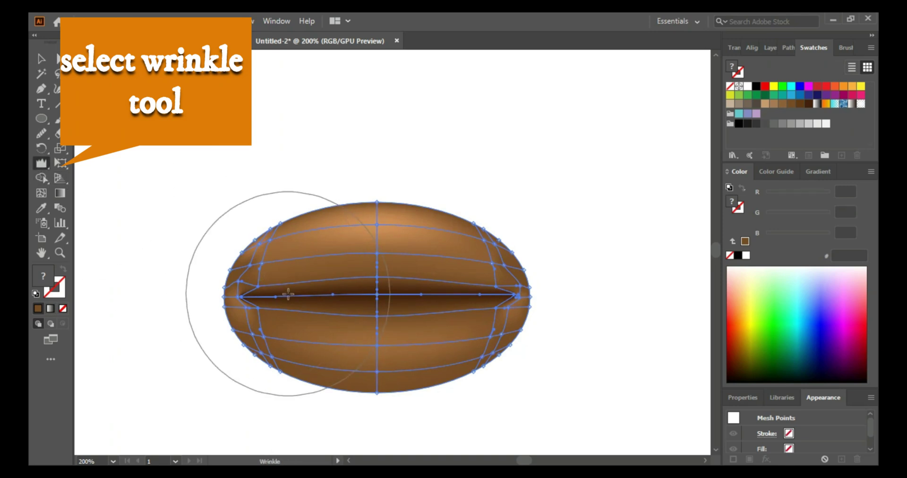
mouse_move(285, 291)
left_mouse_down()
mouse_move(510, 288)
mouse_move(503, 284)
left_mouse_up()
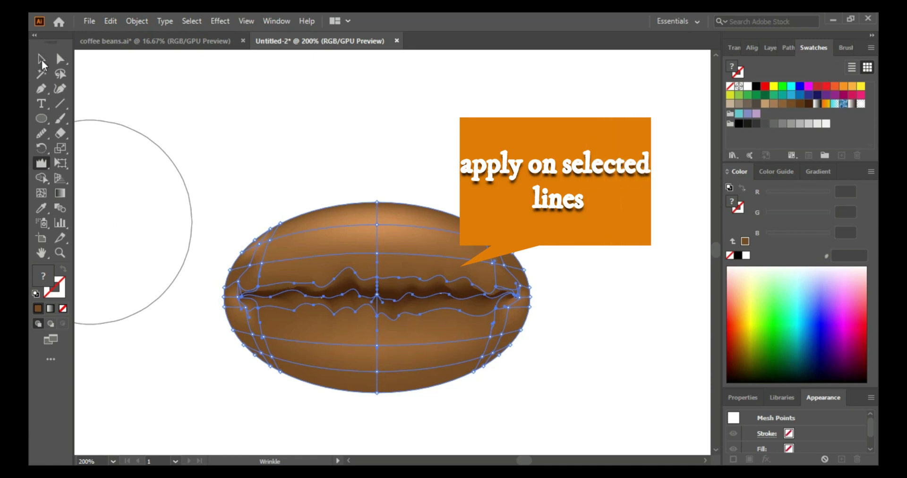
left_click(41, 58)
left_click(162, 150)
- Bulge the bean's upper left, upper right and top outline outward with the Warp tool, smoothing the wrinkled crease lines
left_click(356, 279)
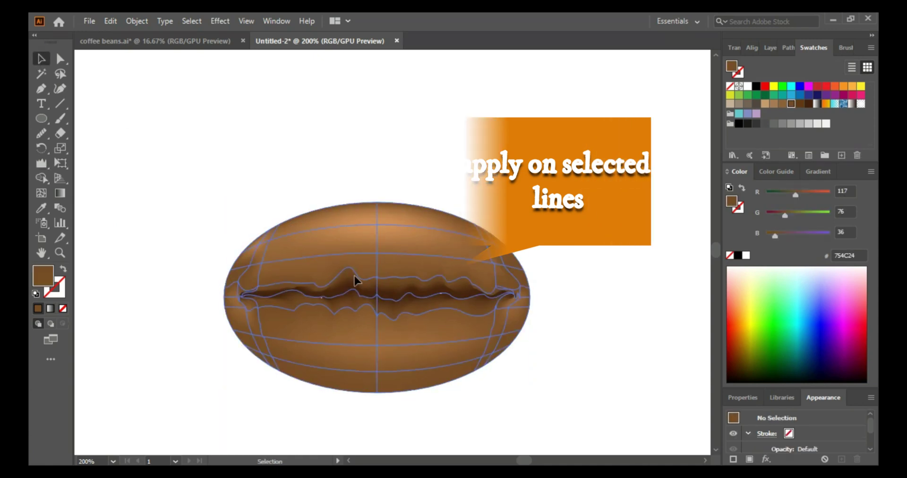
left_click(41, 163)
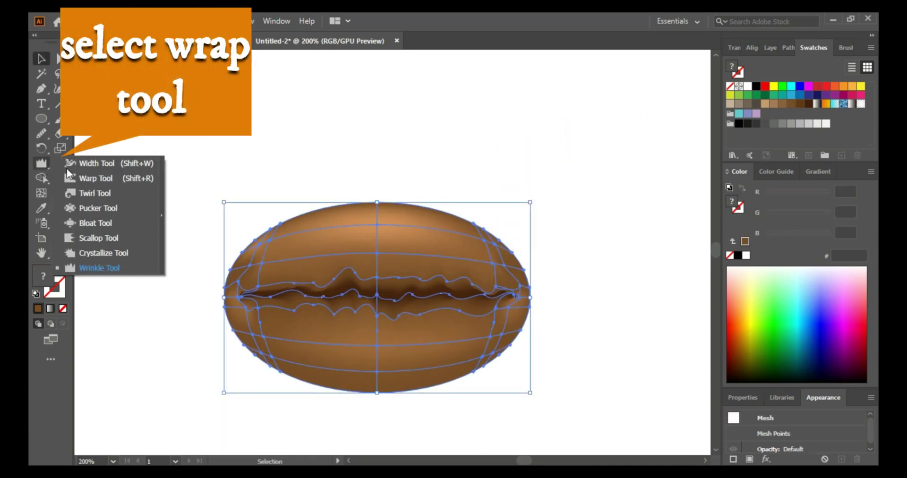
left_click(105, 183)
mouse_move(262, 251)
left_mouse_down()
mouse_move(297, 260)
mouse_move(283, 239)
left_mouse_up()
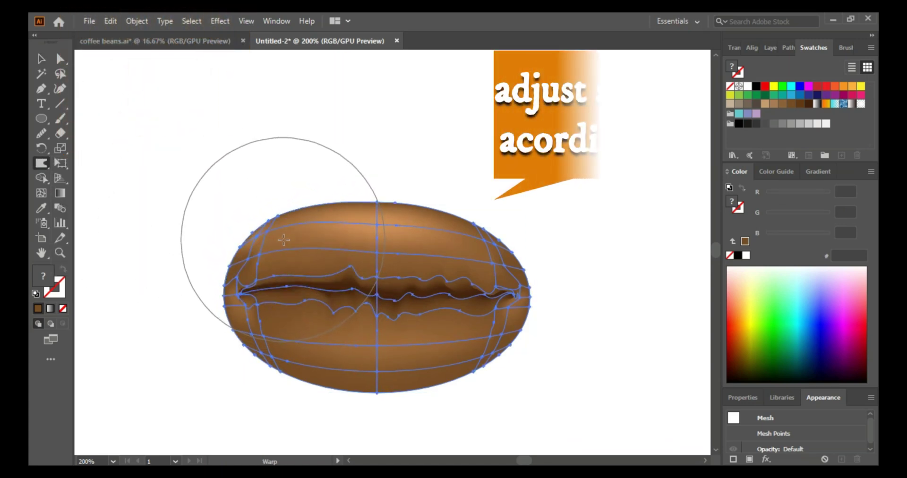
left_click_drag(480, 262, 466, 222)
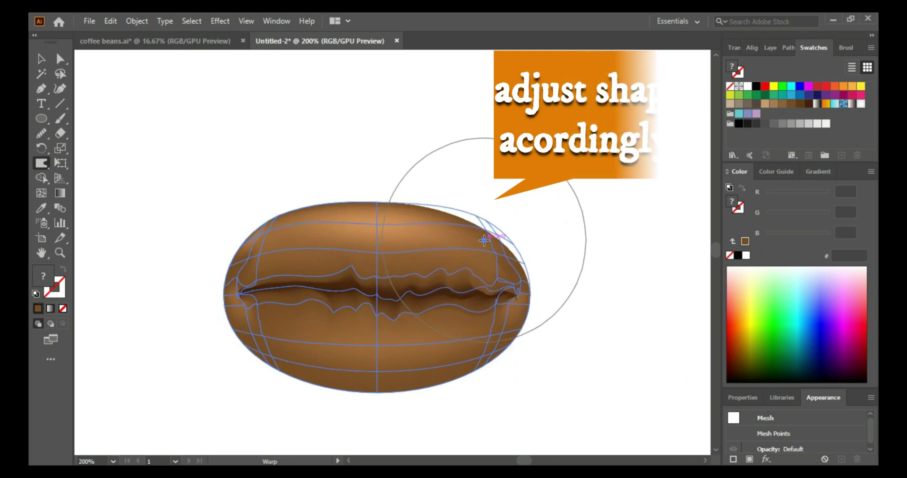
left_click_drag(397, 235, 391, 227)
- Warp the bean's lower left, lower right and bottom outline outward and raise the center of its top edge
left_click_drag(296, 321, 278, 353)
left_click_drag(472, 343, 482, 350)
left_click_drag(383, 373, 372, 384)
left_click_drag(373, 213, 375, 206)
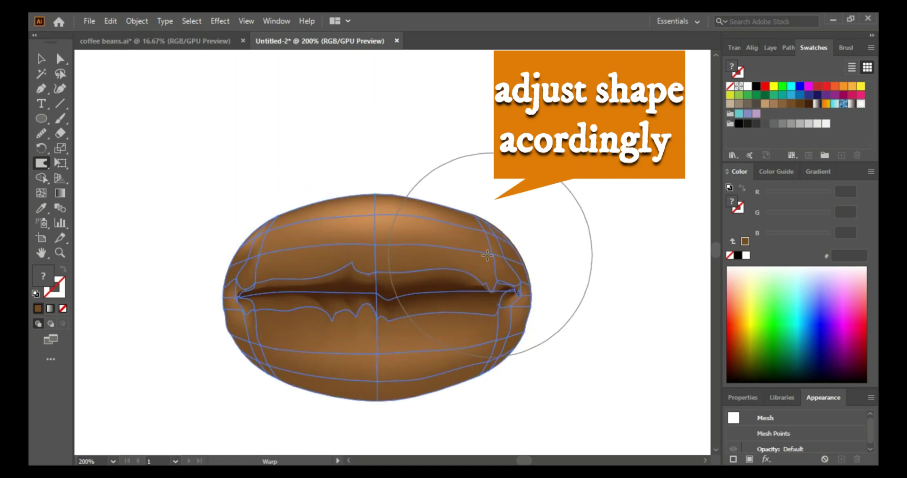
- Round out the bean's upper right and lower right contour with the Warp tool, and deselect it to check the shape
left_click_drag(487, 256, 490, 239)
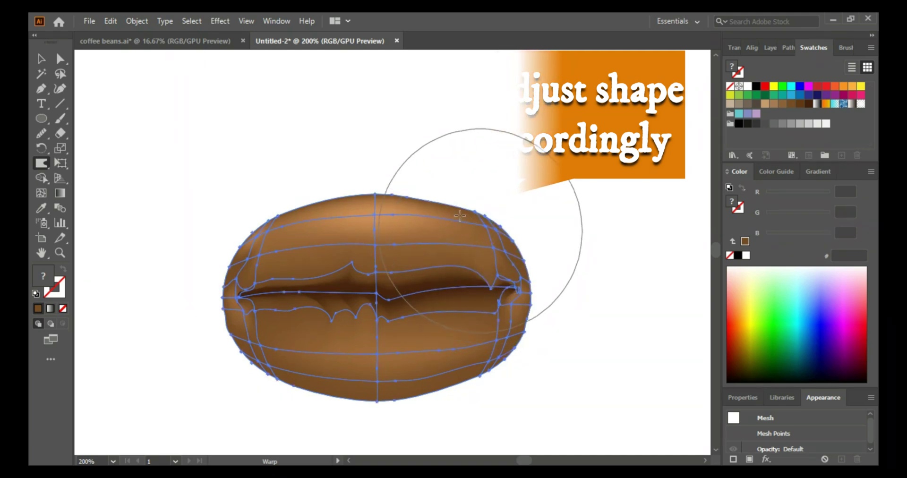
left_click_drag(456, 213, 457, 207)
left_click_drag(481, 321, 480, 332)
left_click_drag(465, 376, 441, 389)
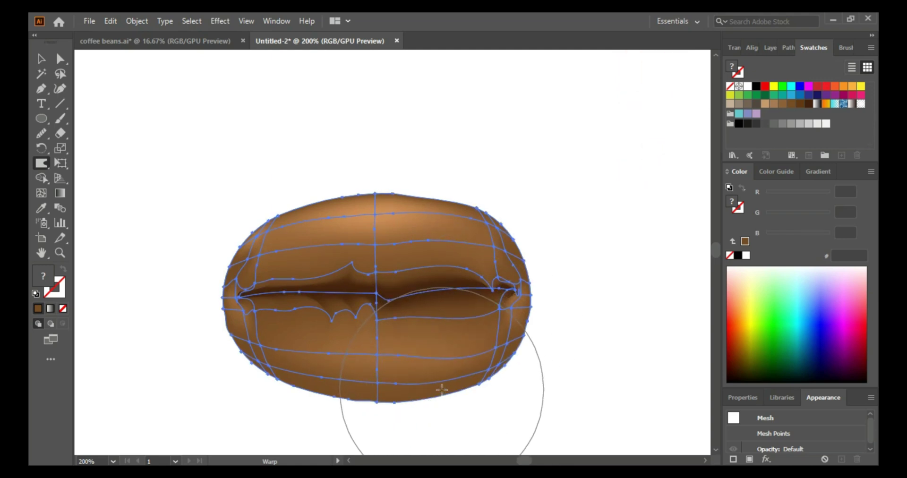
left_click(41, 58)
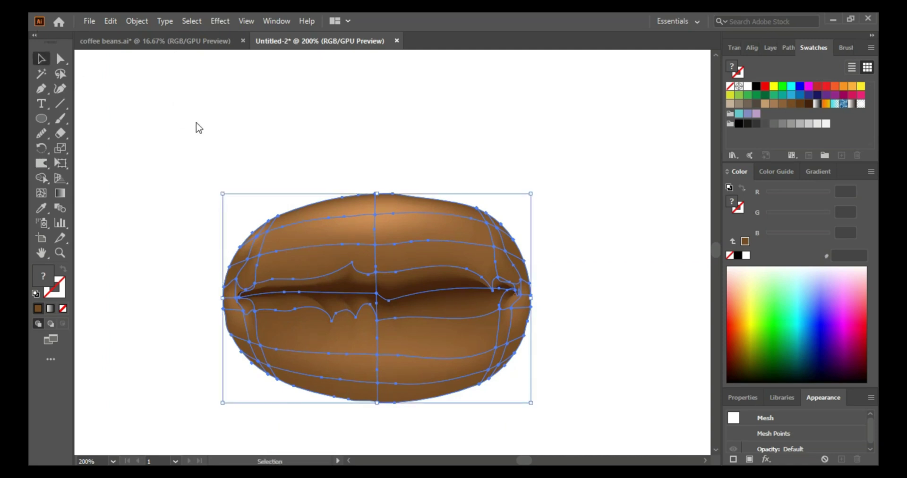
left_click(197, 123)
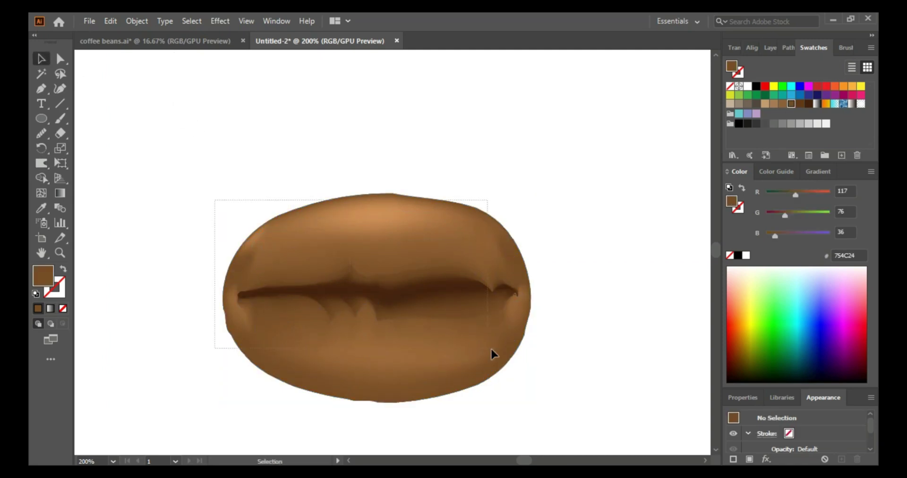
key("ctrl+a")
left_click(576, 327)
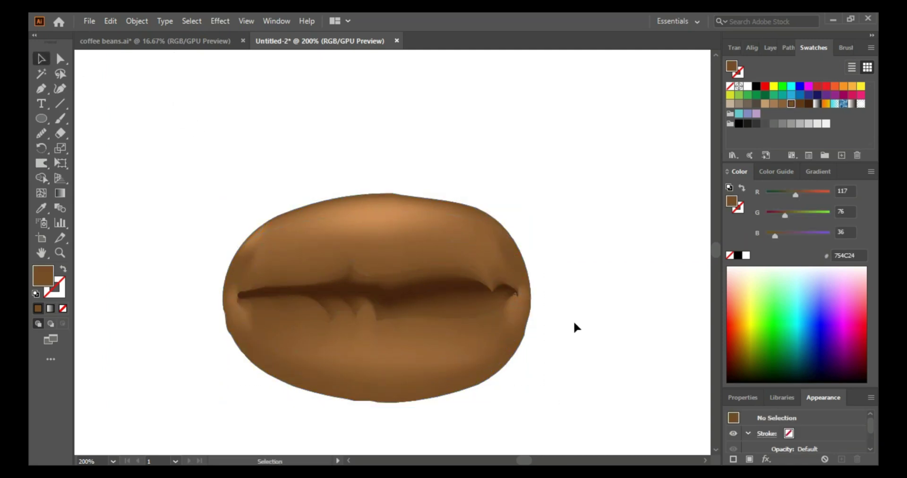
- Move the finished bean toward the upper left to free space for another shape
left_click(404, 322)
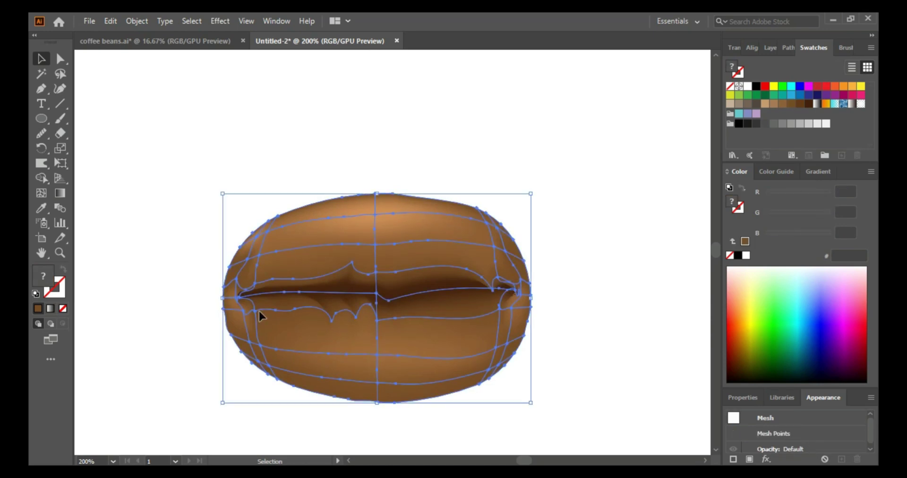
left_click(181, 316)
left_click(367, 292)
left_click_drag(321, 222, 202, 117)
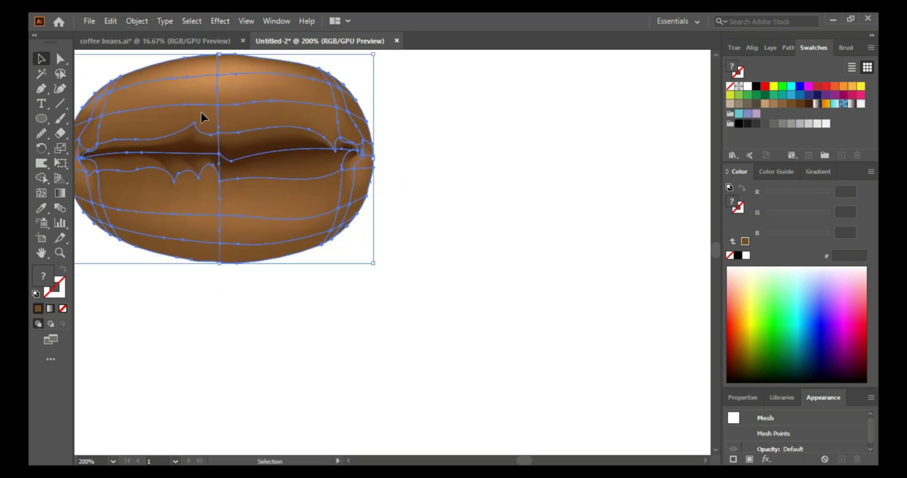
left_click_drag(194, 148, 188, 120)
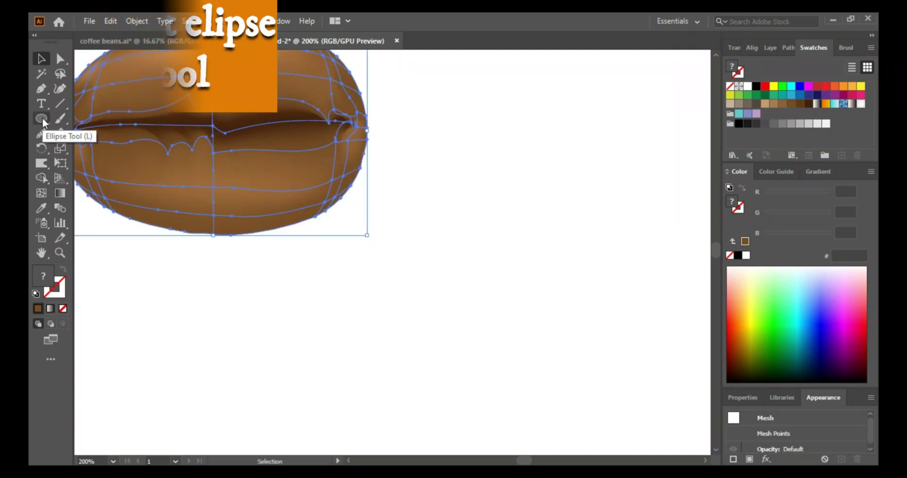
- Draw a wide brown (#754C24) ellipse without a stroke below the finished bean
left_click(42, 119)
mouse_move(271, 256)
left_mouse_down()
mouse_move(461, 356)
mouse_move(478, 394)
mouse_move(533, 426)
left_mouse_up()
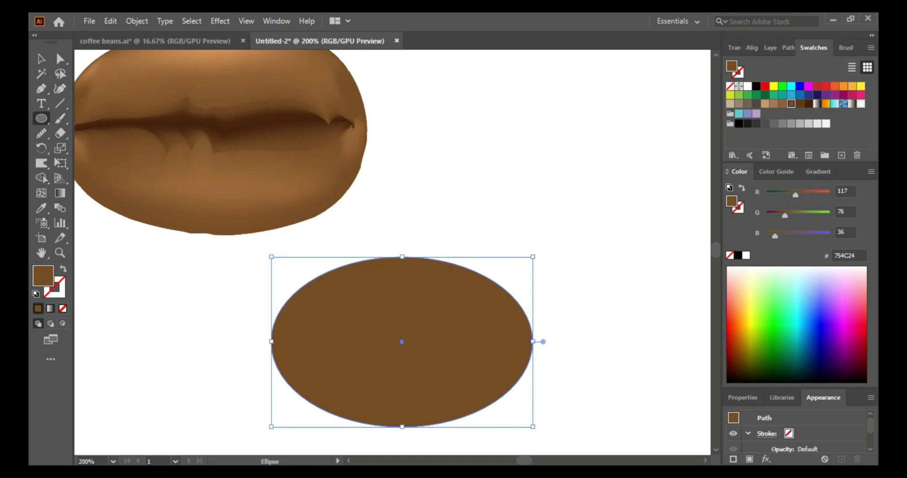
left_click(41, 178)
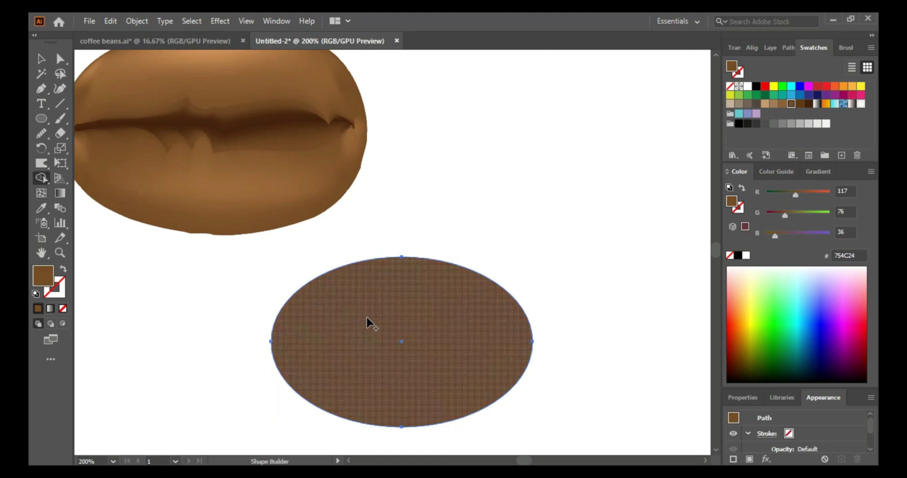
- Add a gradient mesh to the new ellipse with four horizontal lines and three vertical lines
left_click(42, 194)
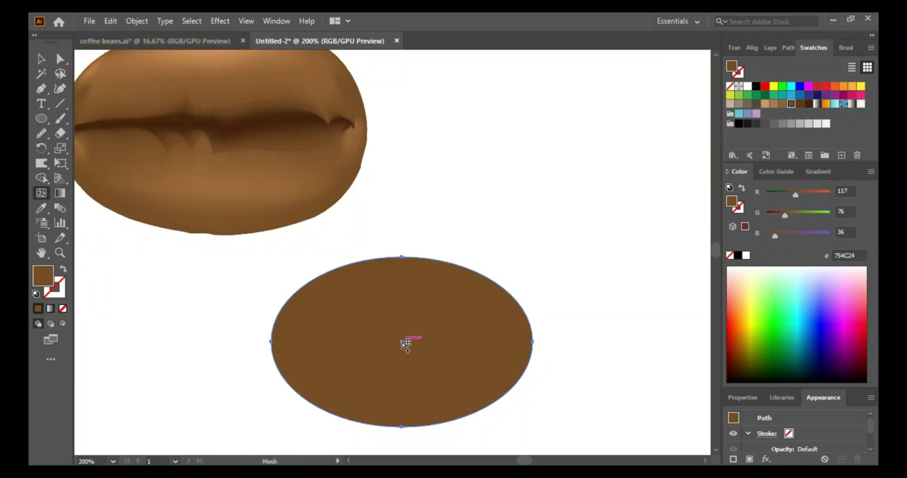
left_click(401, 341)
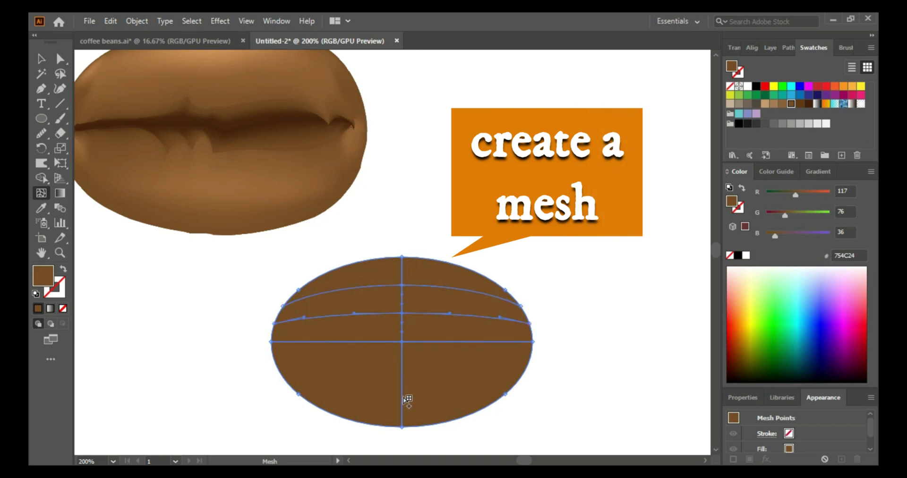
left_click(317, 341)
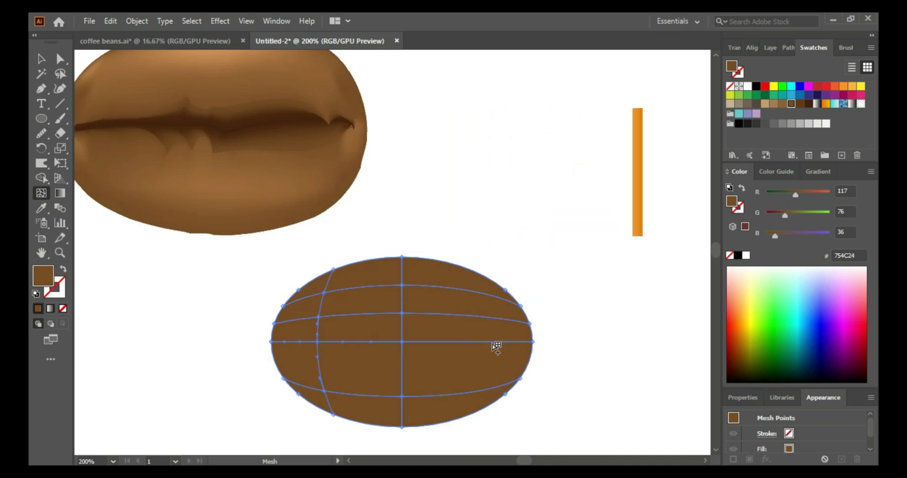
left_click(492, 341)
- Recolour the upper centre mesh point of the new ellipse with the lighter brown swatch (#8C6239)
left_click(42, 58)
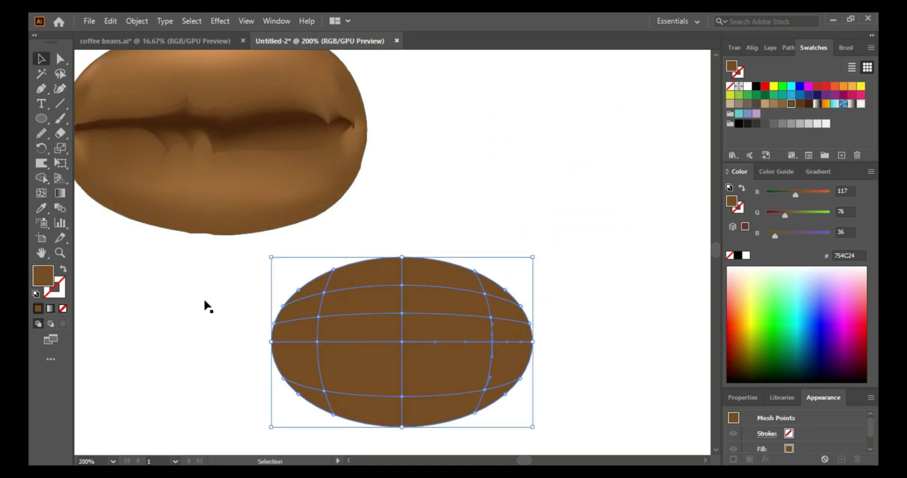
left_click(259, 304)
left_click(486, 404)
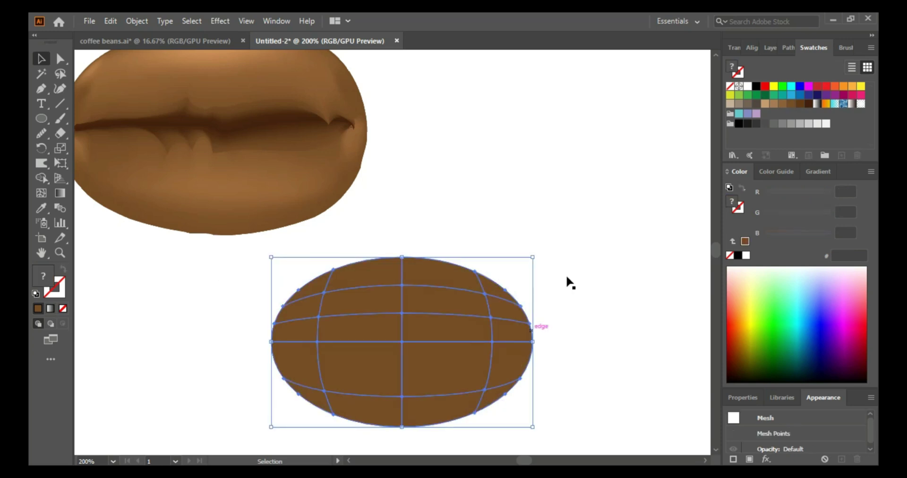
left_click(59, 58)
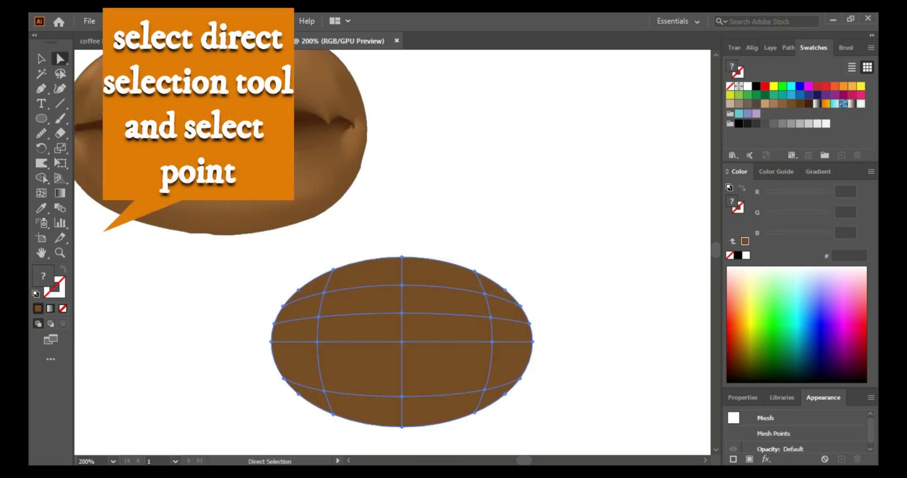
left_click(402, 285)
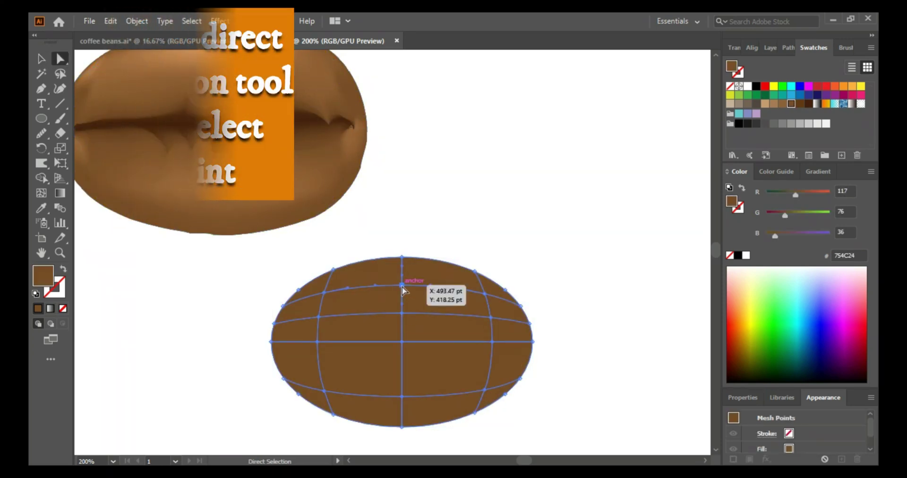
left_click(781, 105)
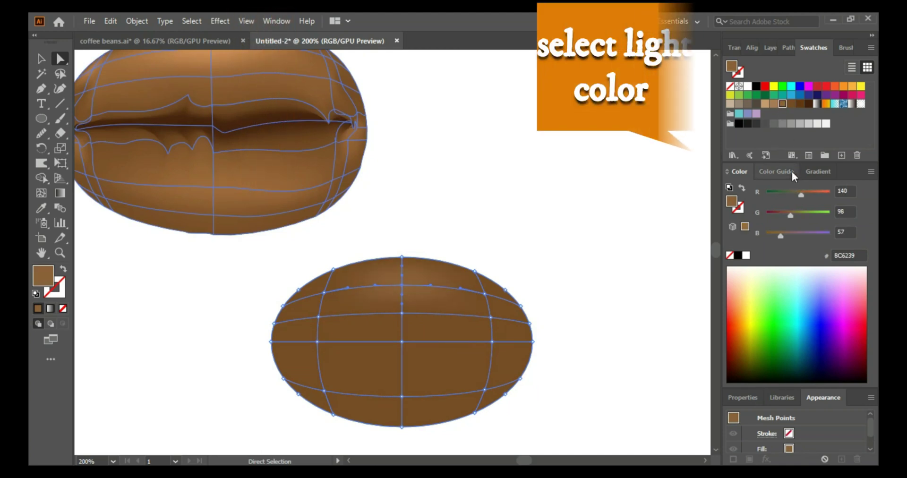
- Switch the colour sliders to HSB and raise the upper centre mesh point's brightness to about 84%
left_click(870, 48)
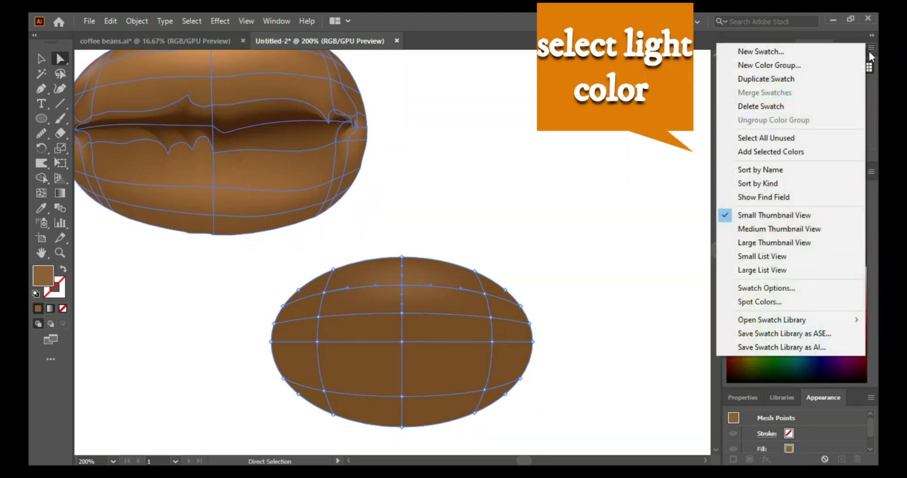
left_click(871, 47)
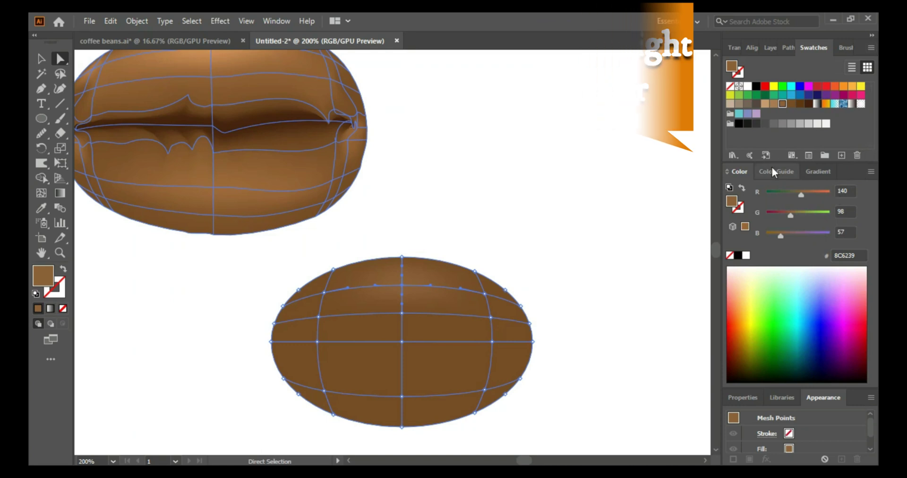
left_click(869, 172)
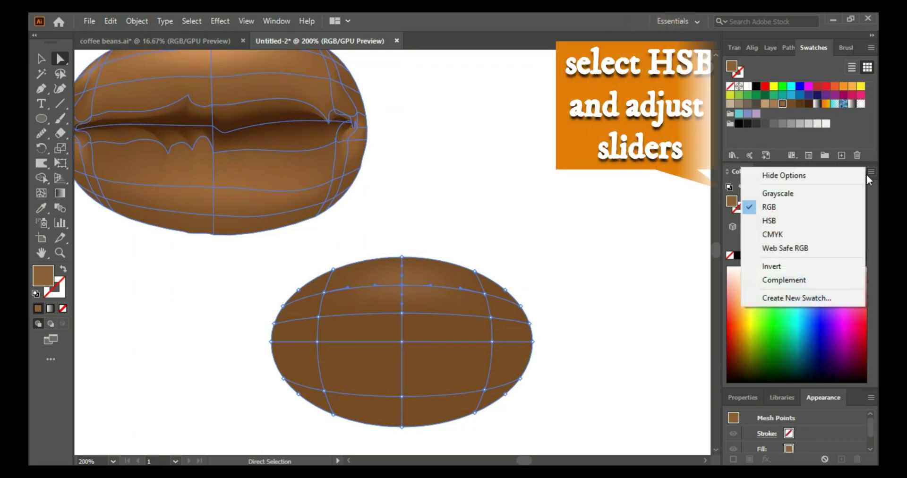
left_click(780, 222)
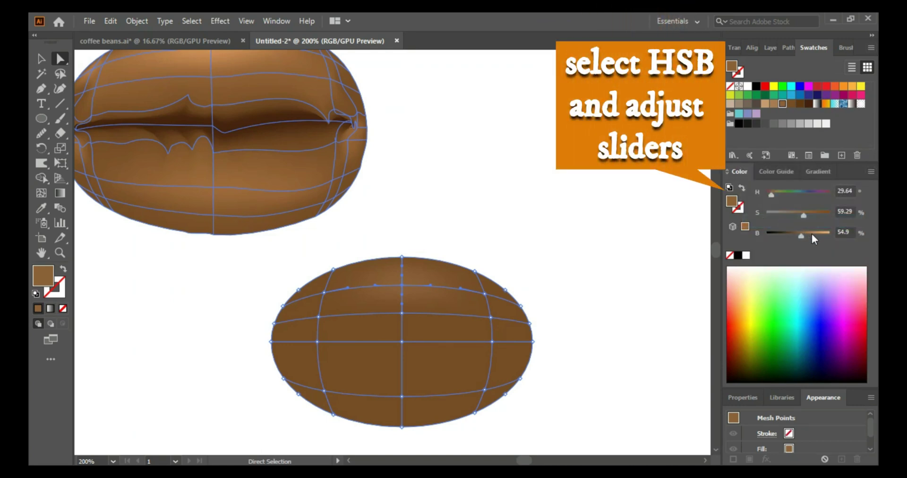
left_click(811, 234)
left_click_drag(814, 233, 820, 233)
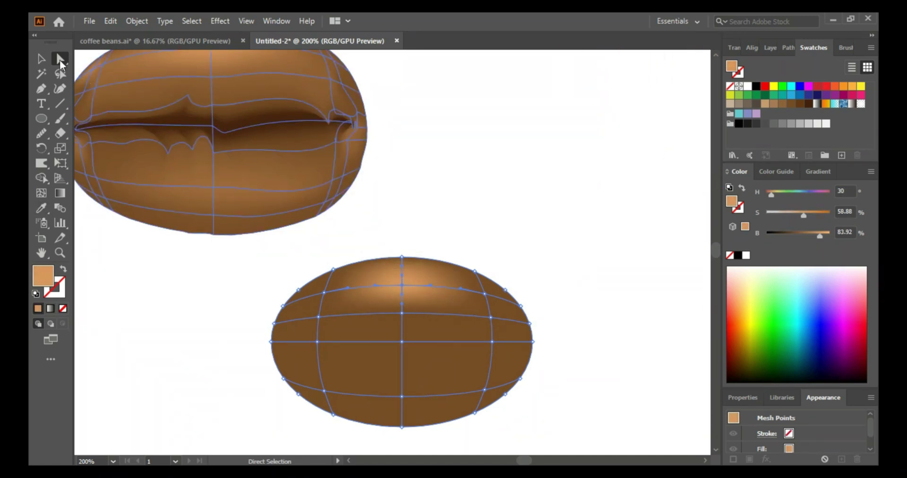
- Recolour the upper right and upper left mesh points with medium browns sampled beside the highlight using the Eyedropper
left_click(41, 210)
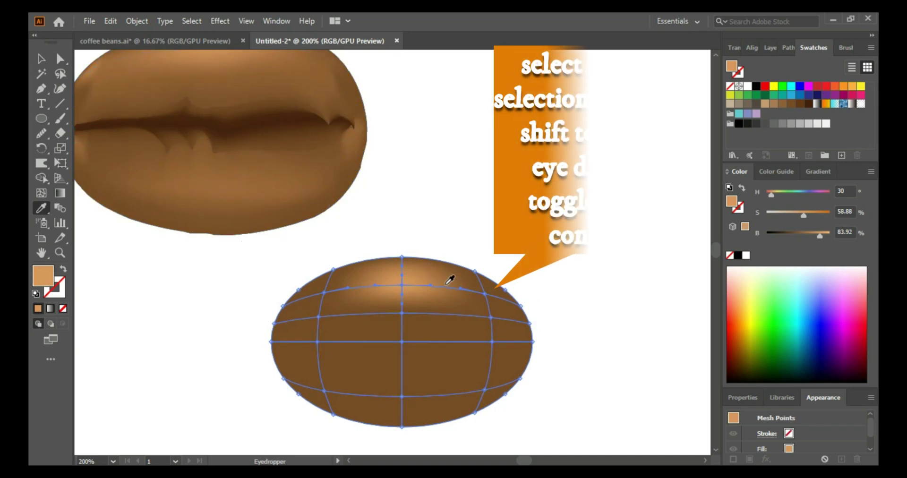
key("ctrl")
left_click(485, 293, "ctrl")
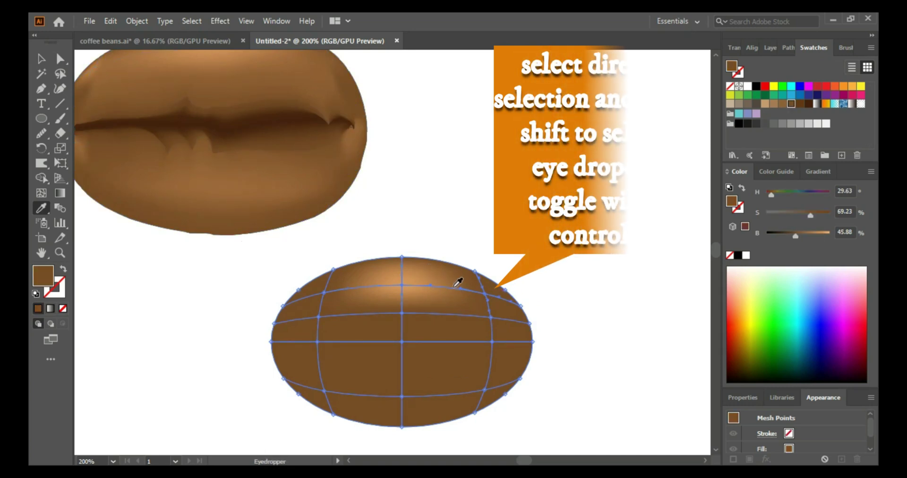
left_click(454, 278)
key("ctrl")
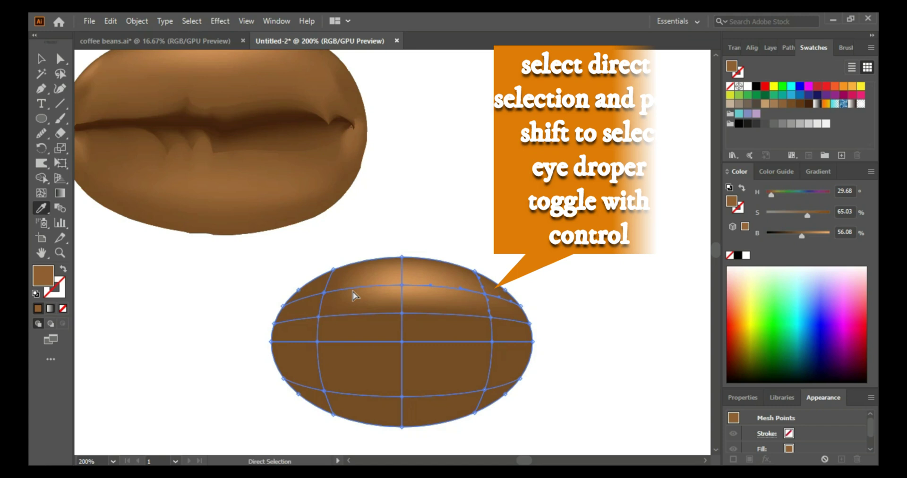
left_click(325, 294, "ctrl")
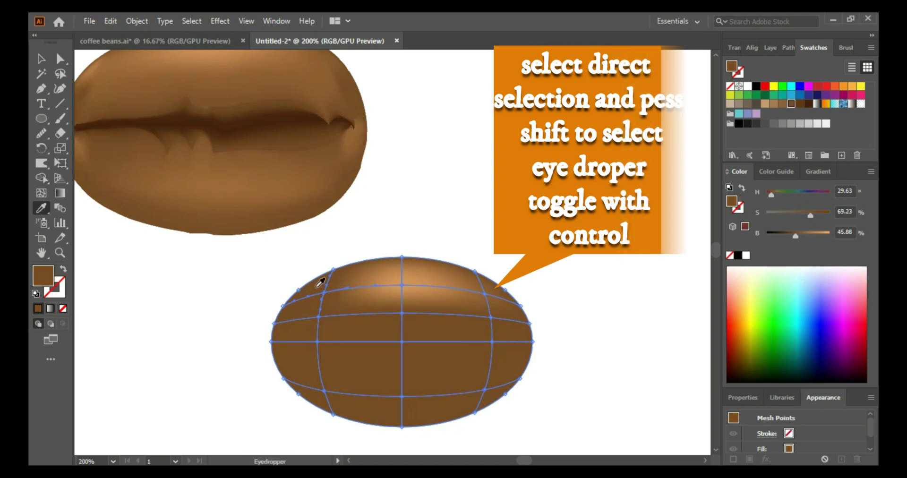
left_click(367, 275)
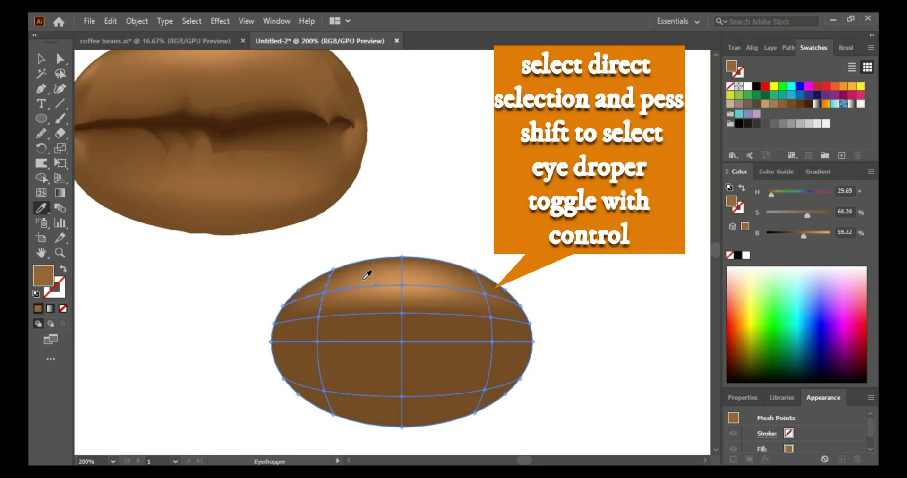
- Recolour the ellipse's central mesh point with the sampled highlight tone, and darken the upper centre point with a sampled medium brown
left_click(401, 342, "ctrl")
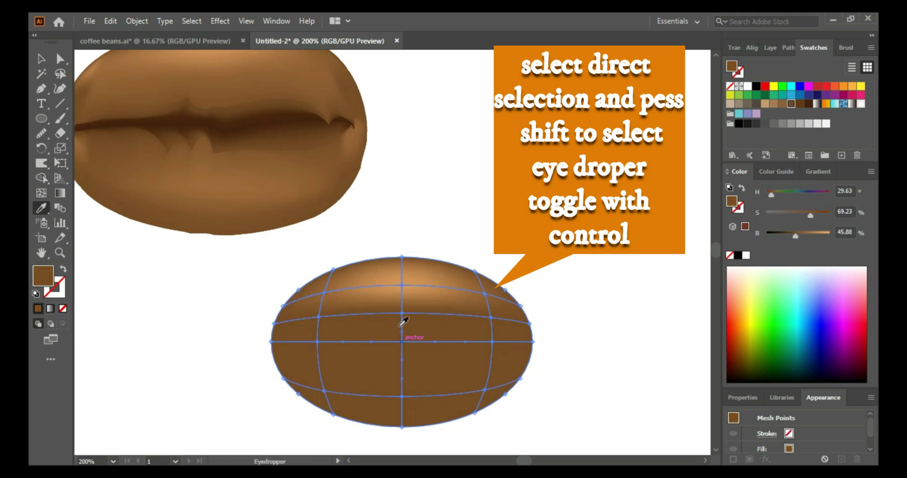
left_click(395, 278)
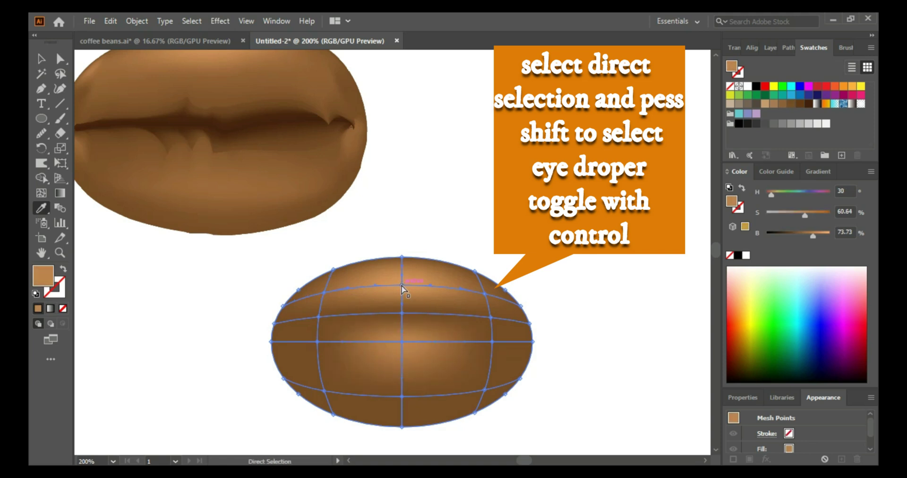
left_click(463, 303)
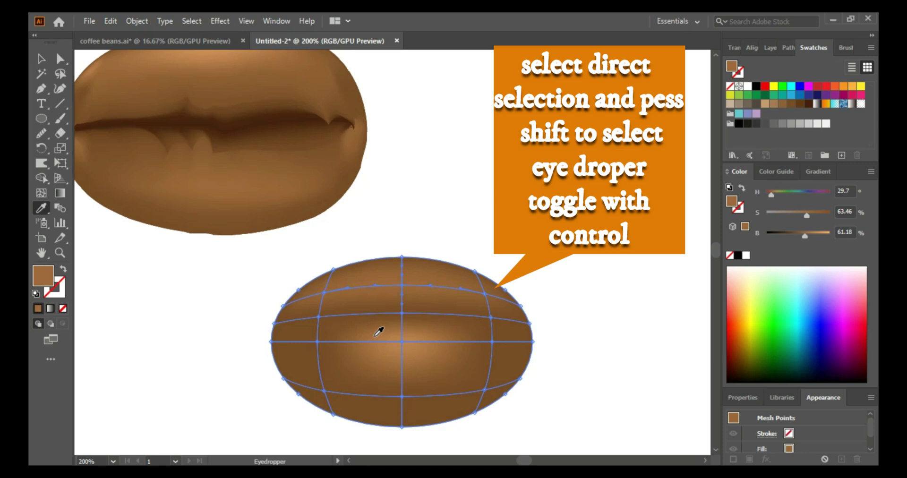
- Recolour the left and right mesh points of the ellipse's middle row with browns sampled around the central glow
key("ctrl")
left_click(316, 341, "ctrl")
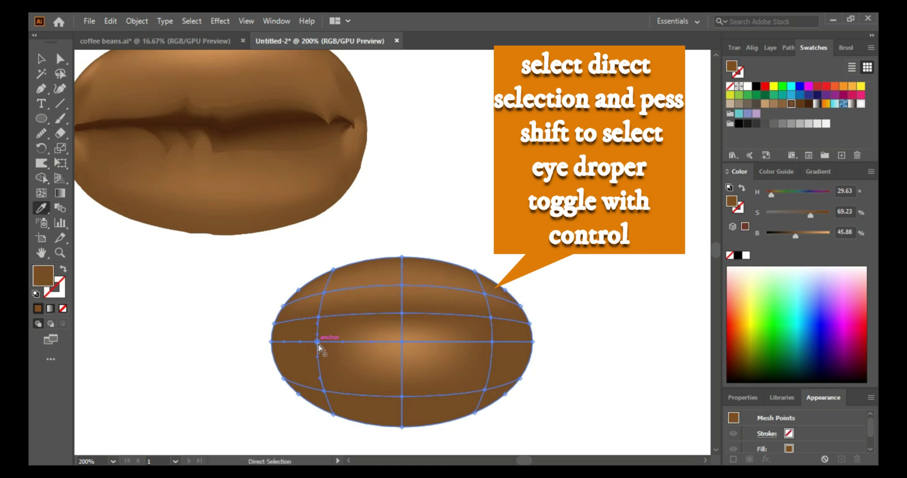
left_click(376, 333)
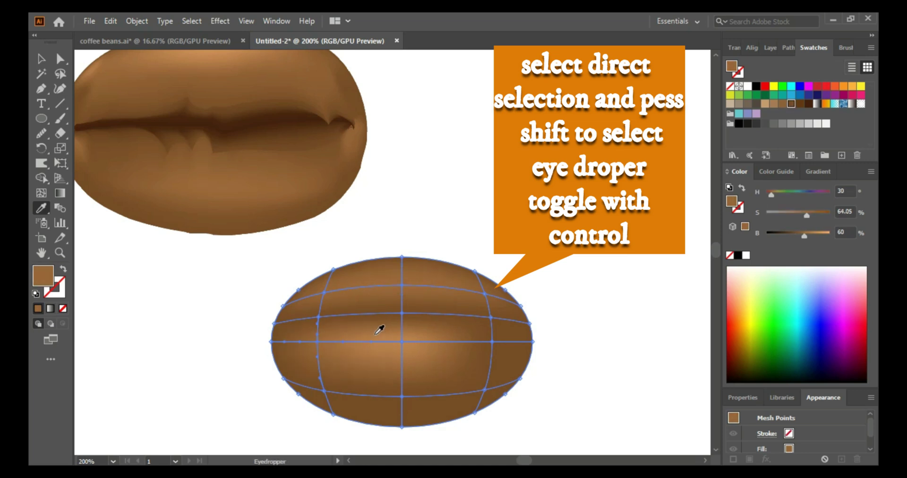
left_click(491, 341, "ctrl")
left_click(484, 327)
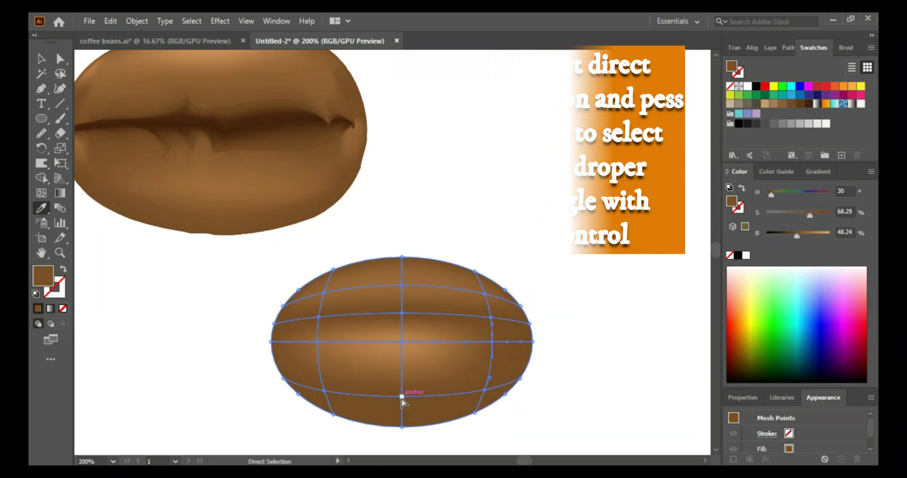
- Add a horizontal mesh line just below the middle row and lighten its centre point with a sampled medium brown
key("u")
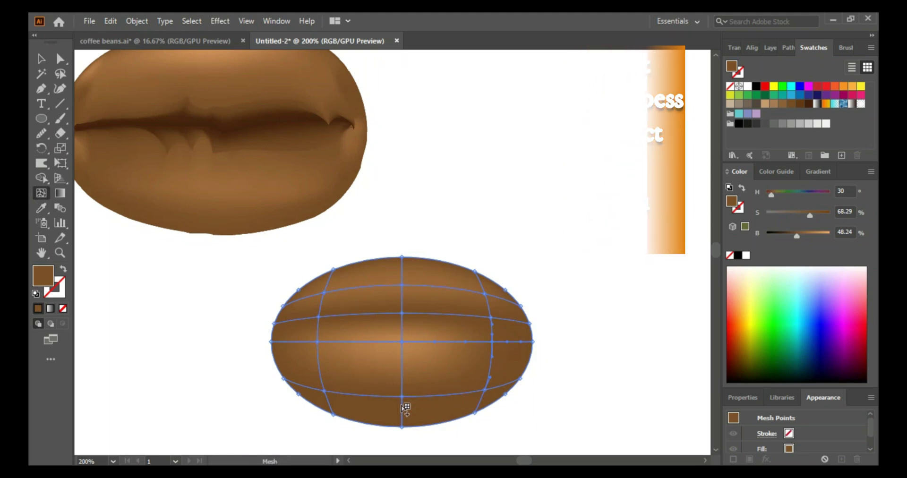
left_click(402, 372)
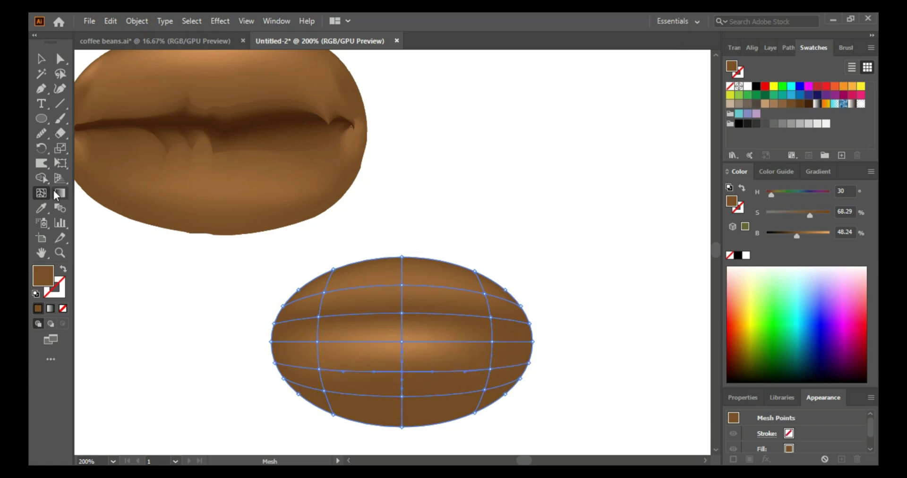
left_click(60, 58)
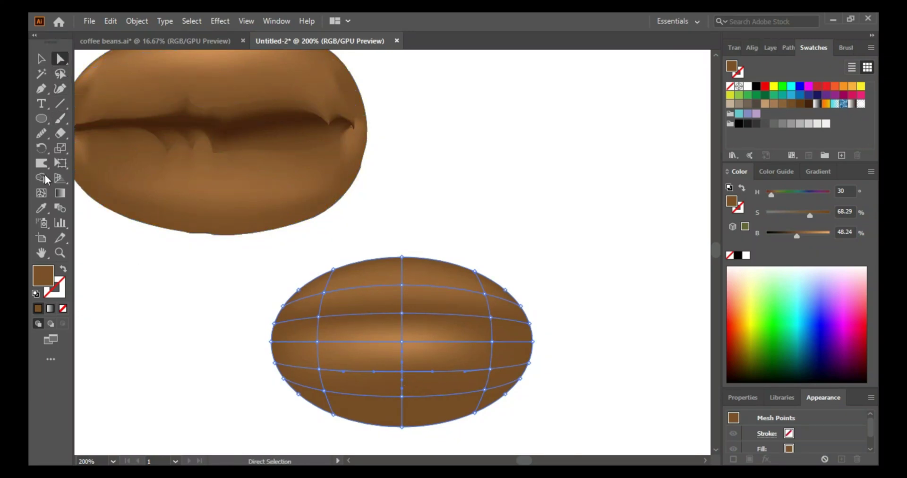
left_click(40, 204)
left_click(402, 372, "ctrl")
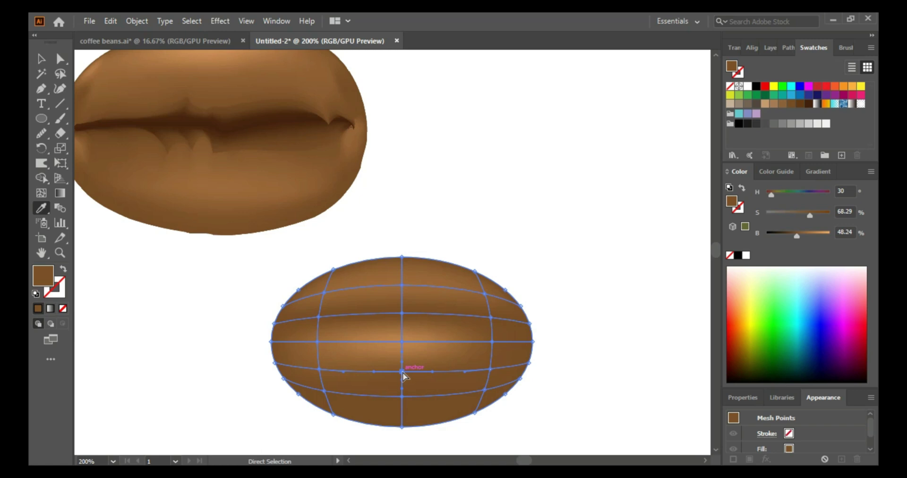
left_click(368, 366)
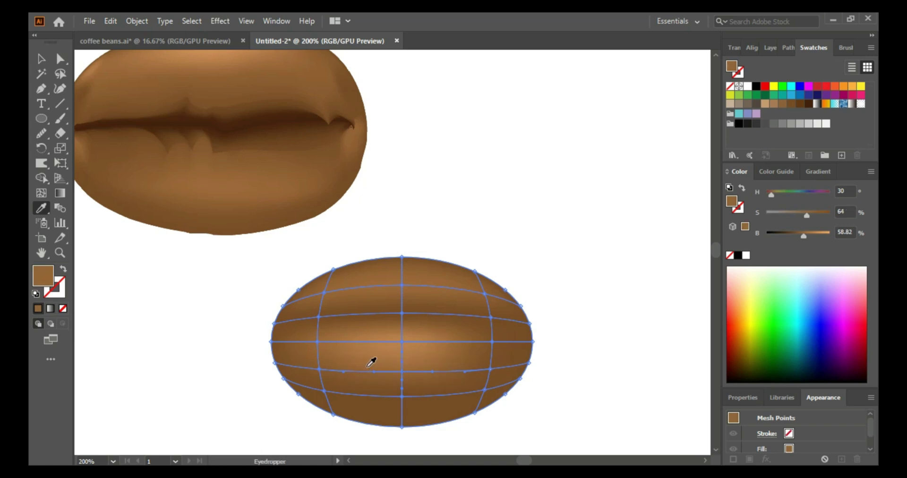
- Lighten the new line's left mesh point and the middle row's right mesh point with browns sampled nearby
left_click(319, 370, "ctrl")
left_click(340, 357)
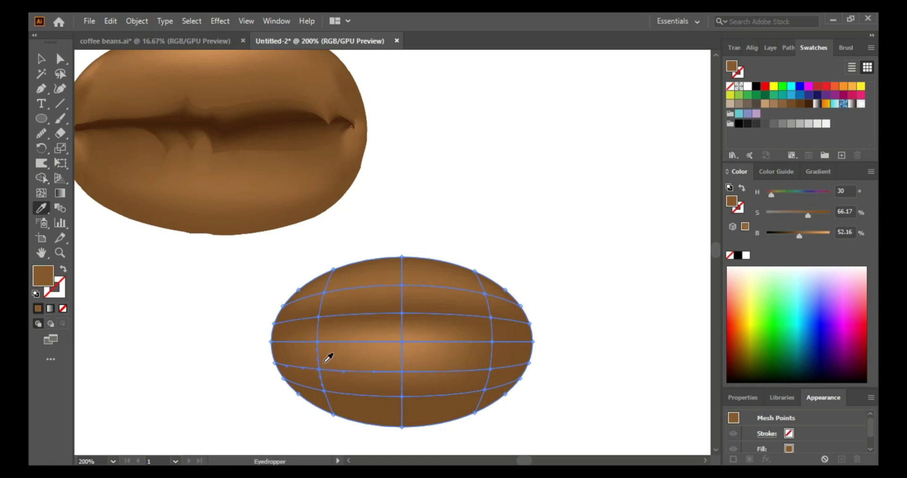
left_click(487, 362)
left_click(463, 354)
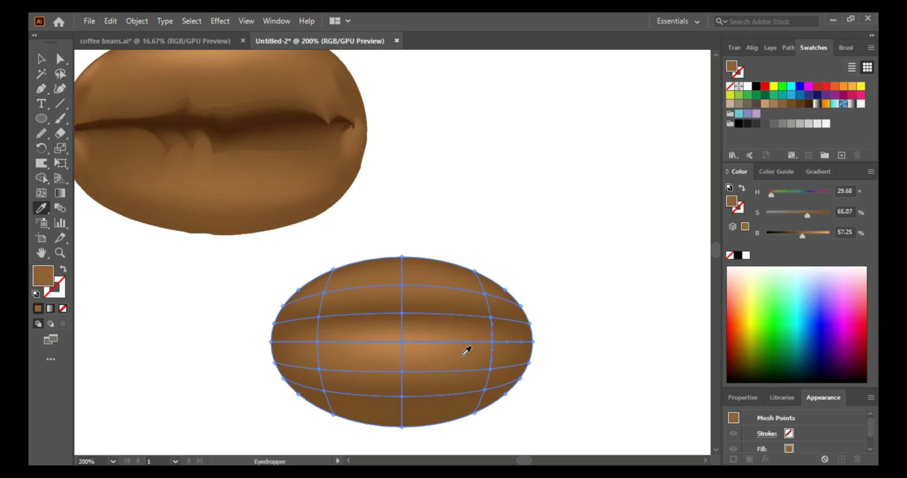
- Lighten the lowest row's centre mesh point with a brown sampled just above it, and move the point slightly downward
left_click(403, 397)
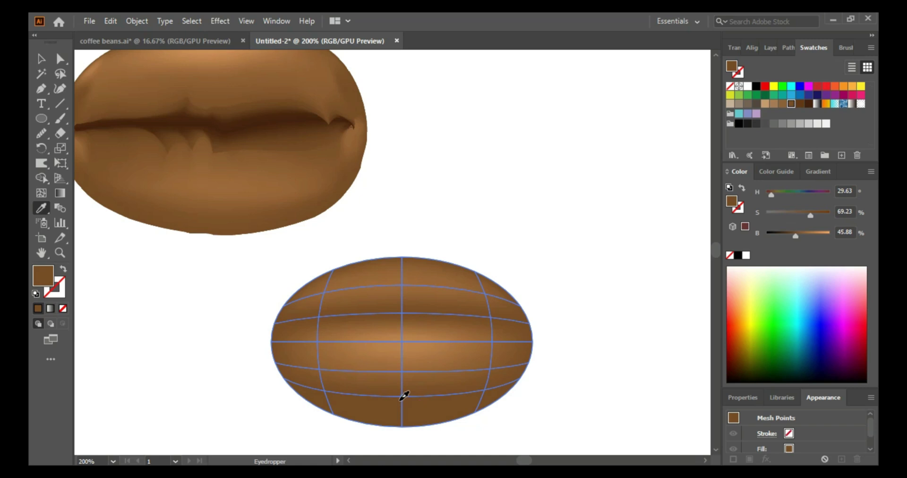
left_click(406, 378)
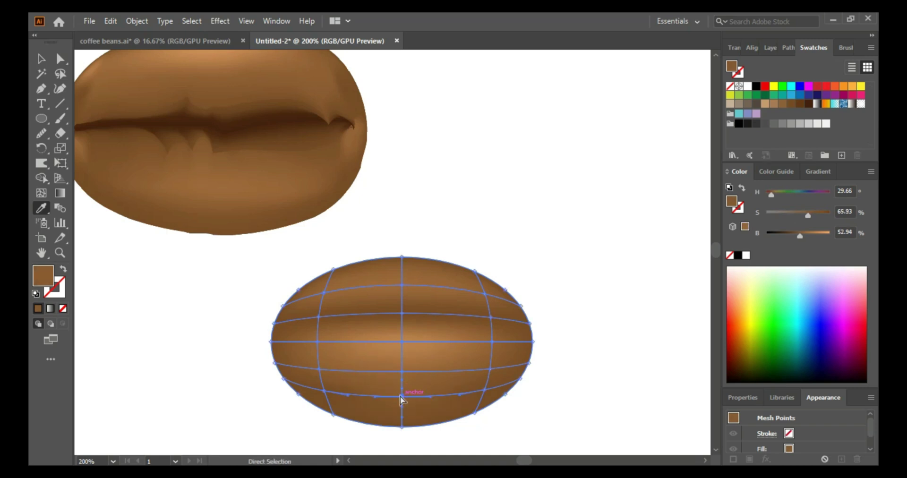
left_click_drag(402, 399, 402, 405)
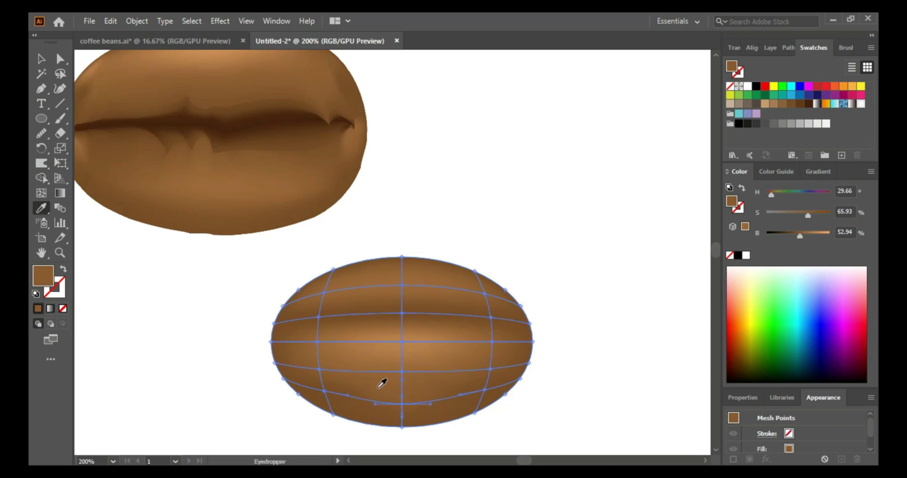
- Lighten the lowest row's left and right mesh points with browns sampled from the area above that row
left_click(325, 393, "ctrl")
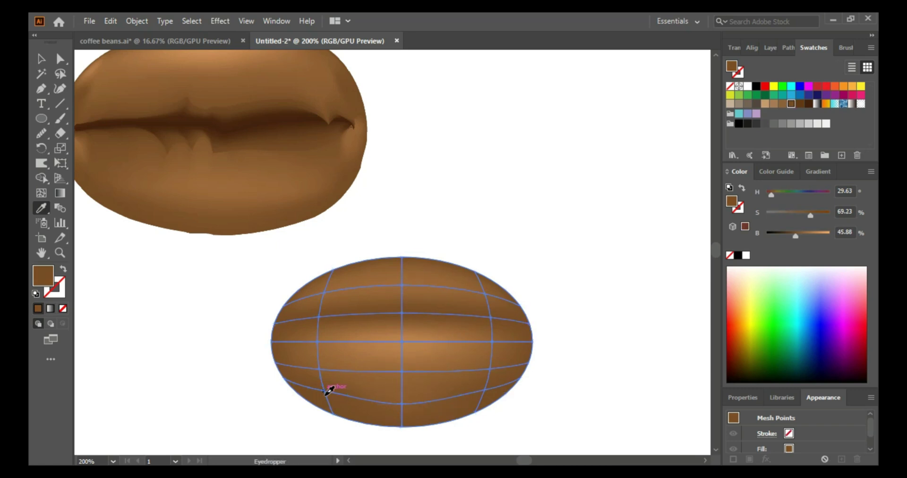
left_click(333, 388)
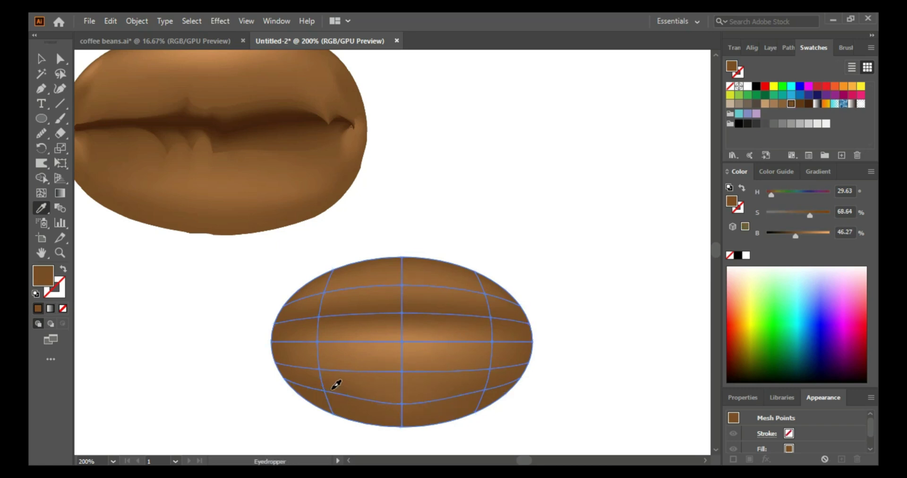
left_click(391, 380)
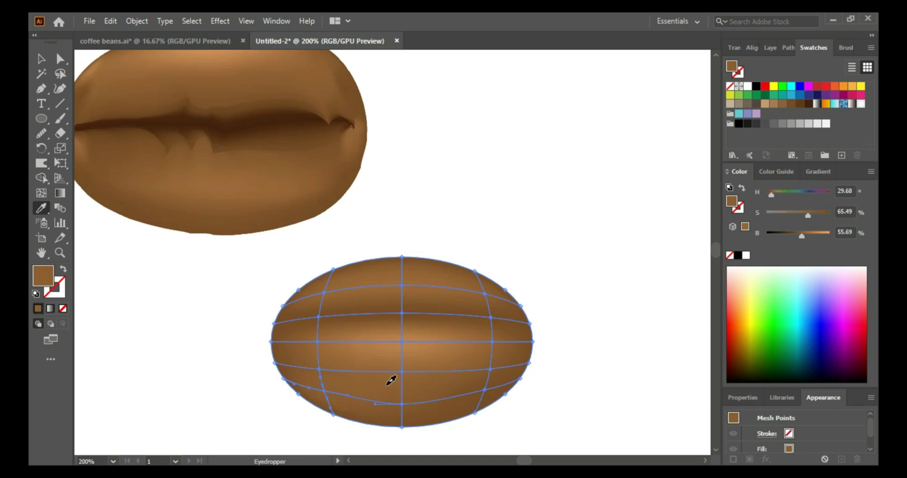
left_click(487, 396, "ctrl")
left_click(476, 373)
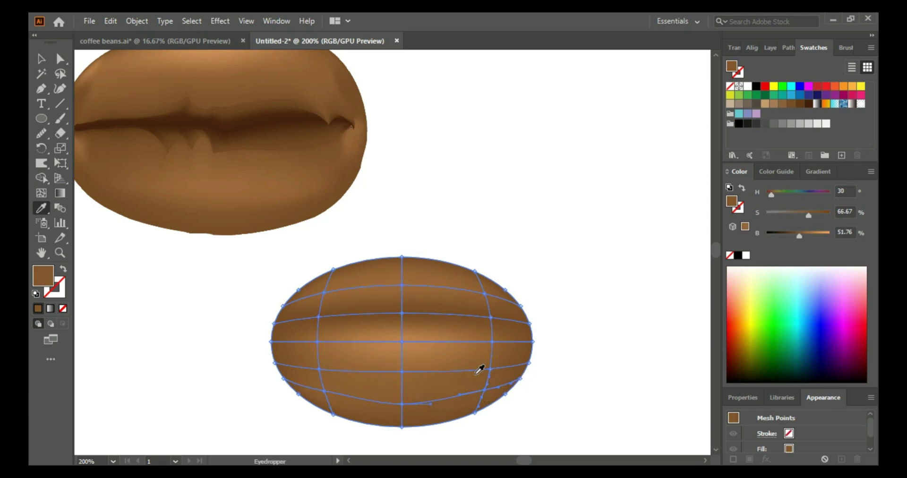
- Lighten the centre mesh point of the row just above the middle with a brown sampled along that row, and deselect the bean
left_click(402, 314, "ctrl")
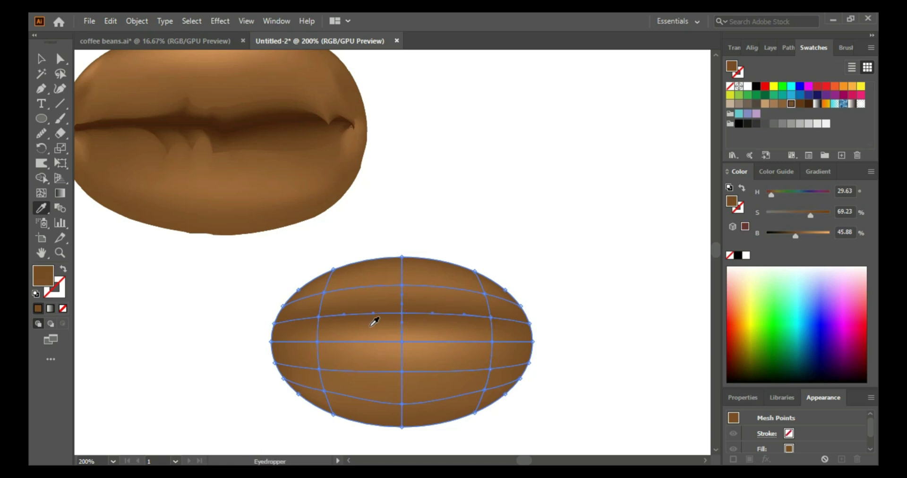
left_click(339, 317)
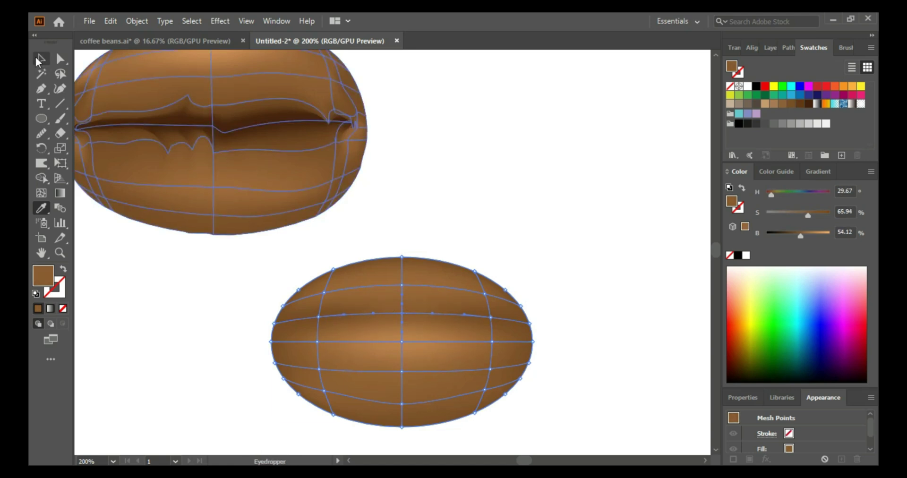
left_click(36, 58)
left_click(184, 286)
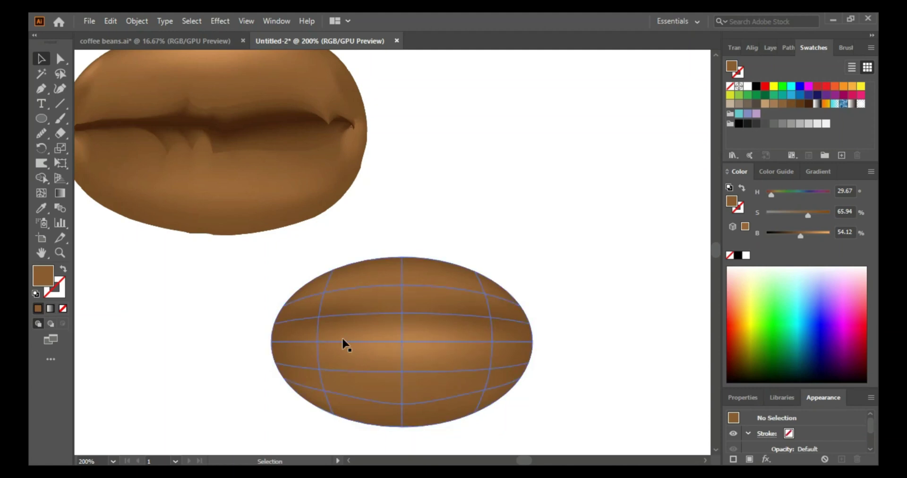
- Try distorting the whole second bean's mesh with the Wrinkle tool, and undo the distortion
left_click(369, 343)
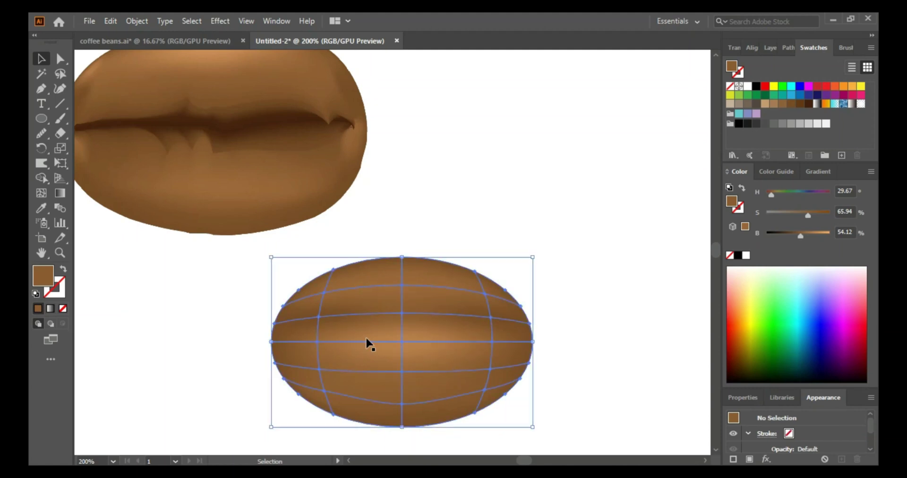
left_click(41, 166)
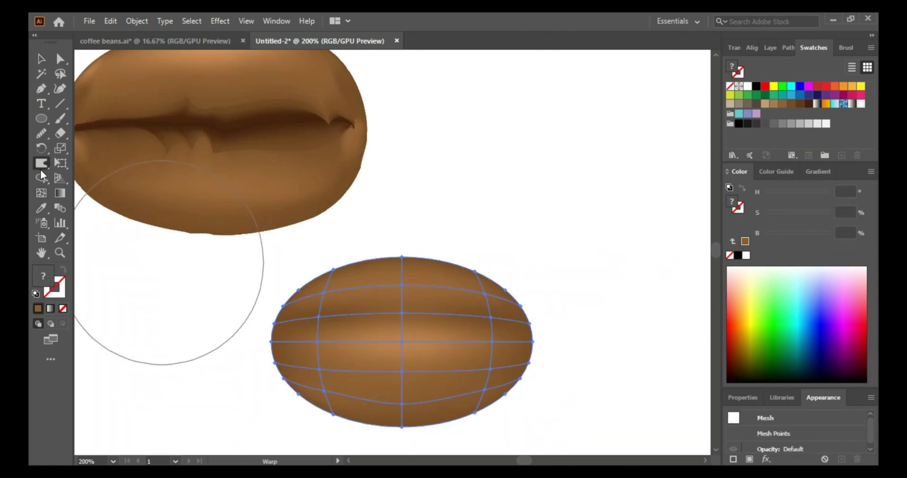
left_click_drag(42, 163, 103, 268)
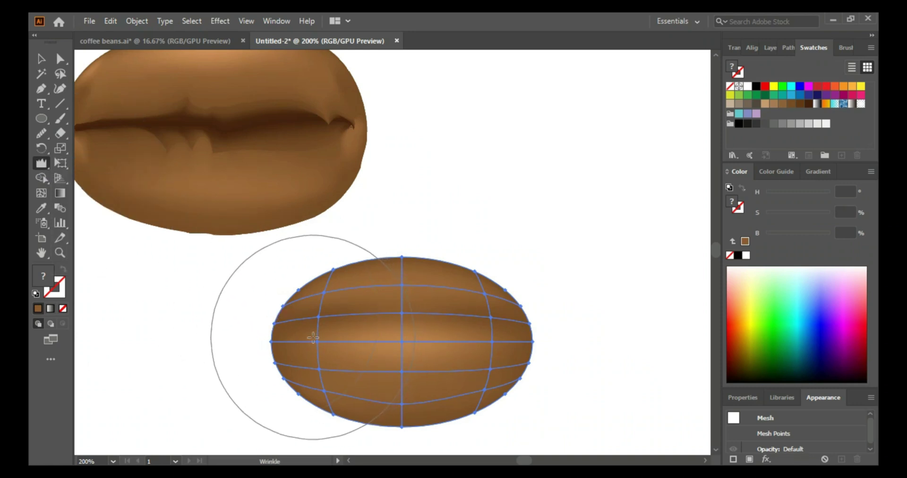
left_click_drag(354, 328, 433, 341)
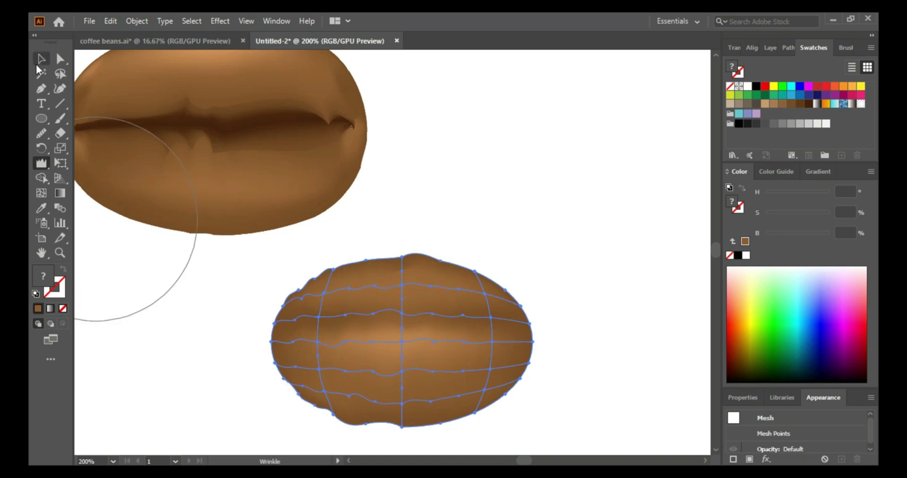
key("v")
left_click(200, 274)
key("ctrl+z")
key("ctrl+z")
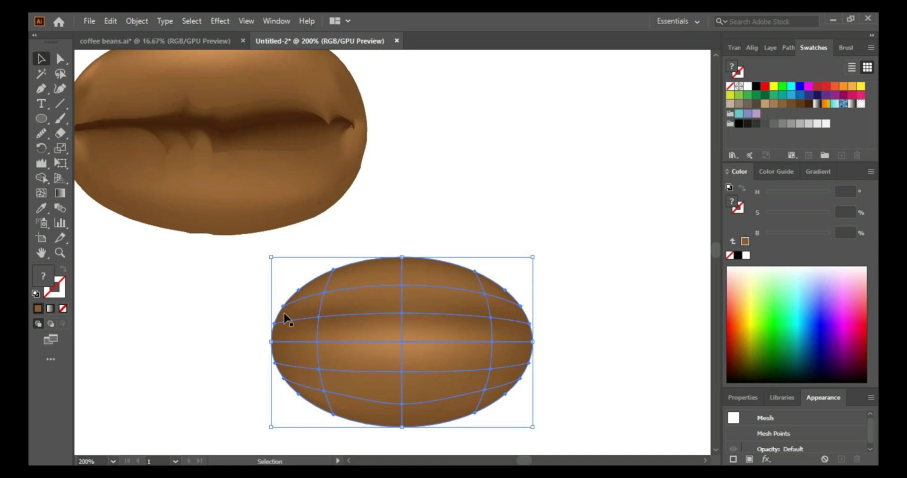
- Select interior mesh points across the second bean's rows and wrinkle its inner mesh lines with the Wrinkle tool
left_click(54, 62)
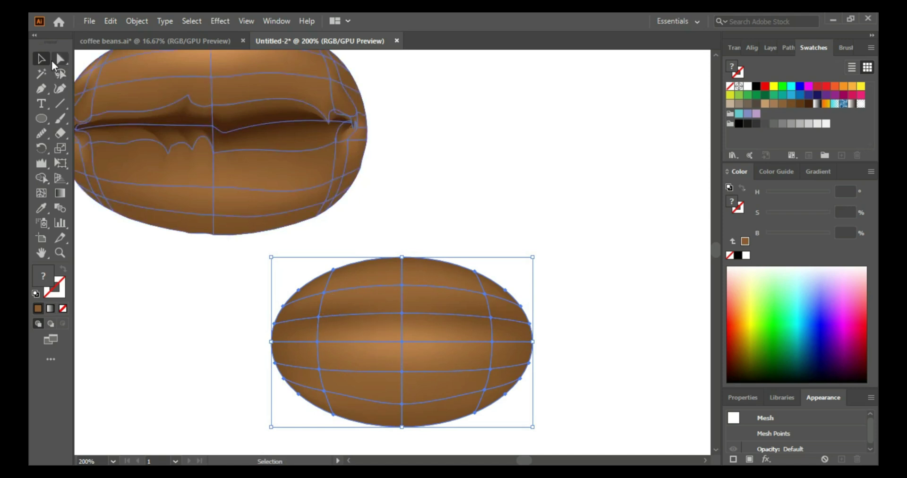
left_click(318, 318)
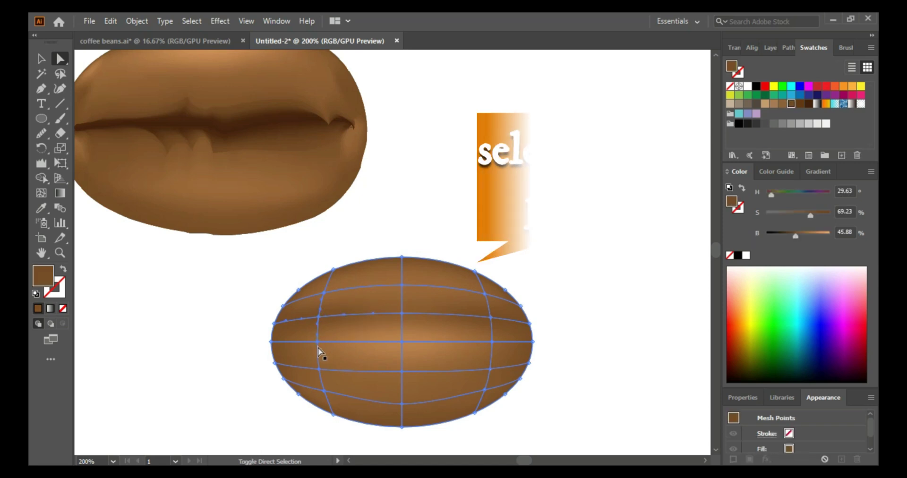
left_click(319, 368, "shift")
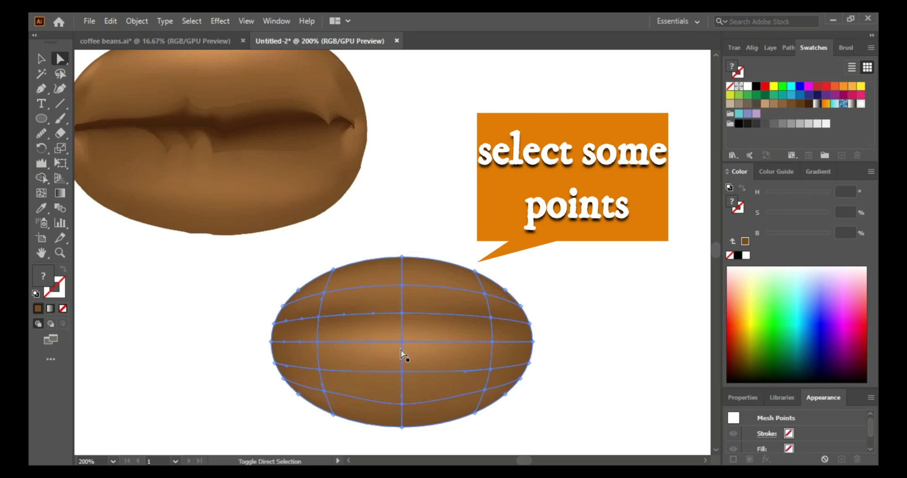
left_click(402, 314, "shift")
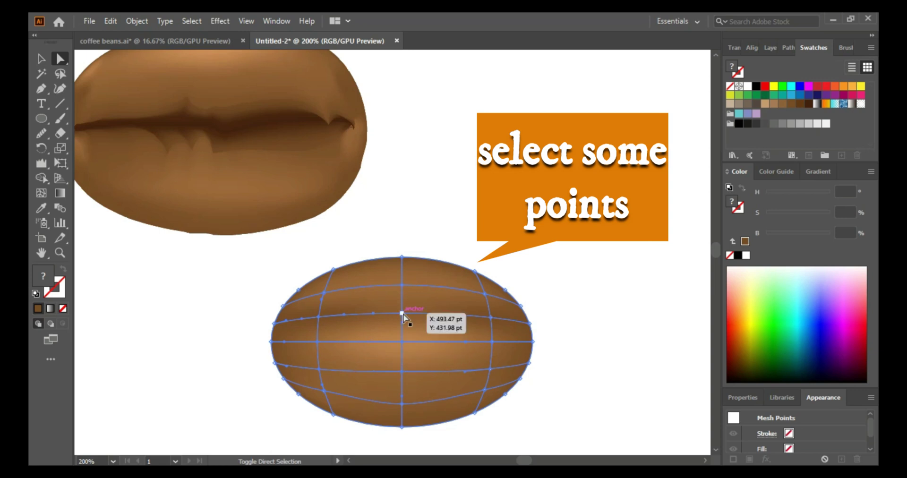
left_click(491, 318, "shift")
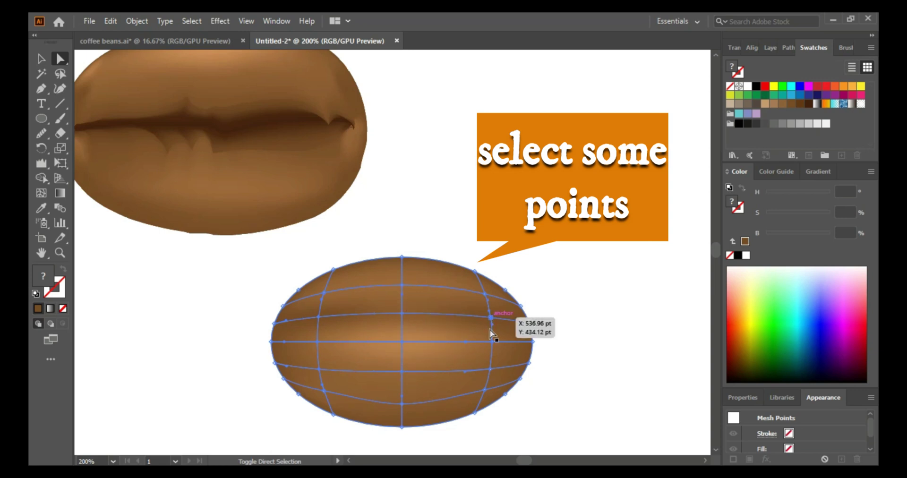
left_click(492, 343, "shift")
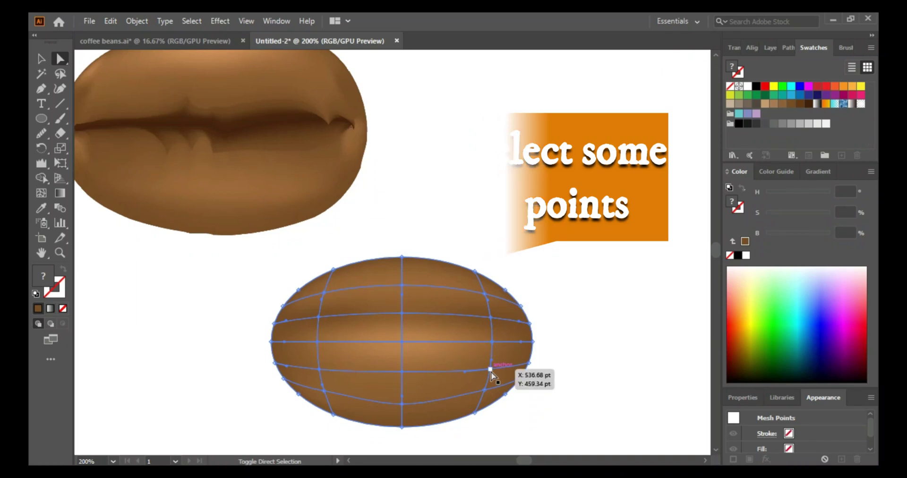
left_click(403, 404, "shift")
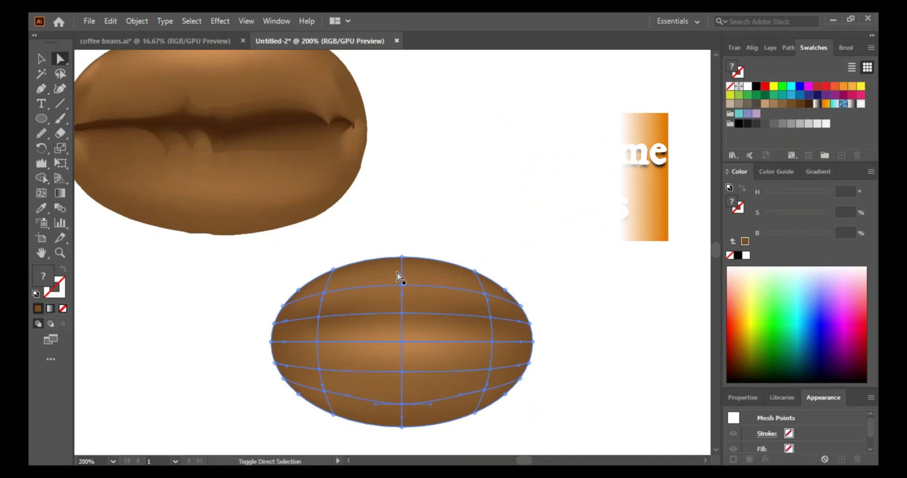
left_click(402, 286, "shift")
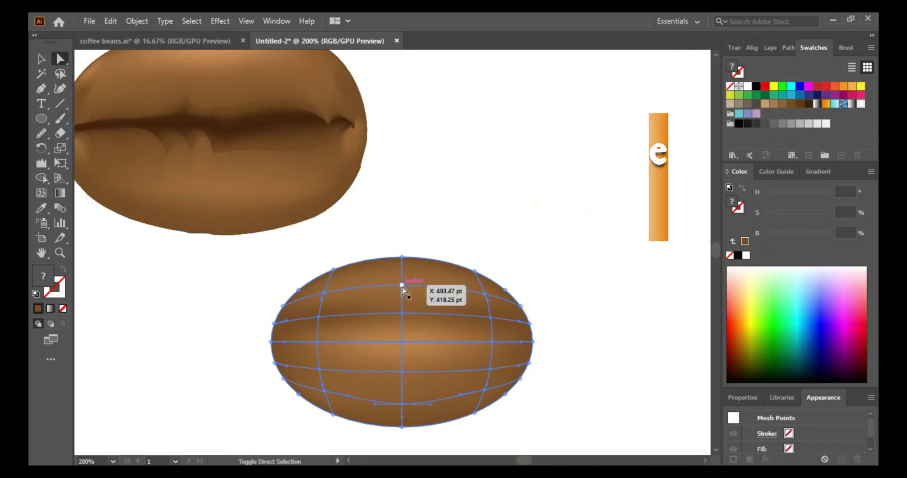
left_click(42, 170)
left_click(389, 364)
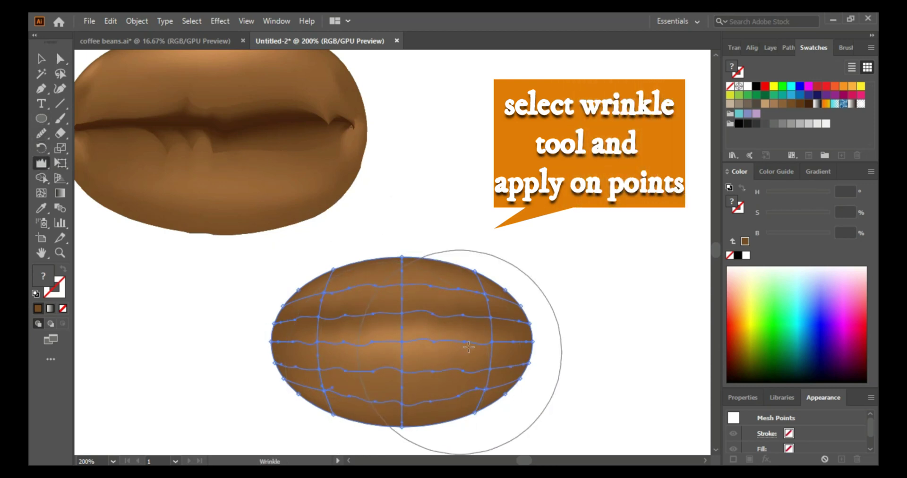
mouse_move(469, 348)
left_mouse_down()
mouse_move(363, 332)
mouse_move(331, 343)
left_mouse_up()
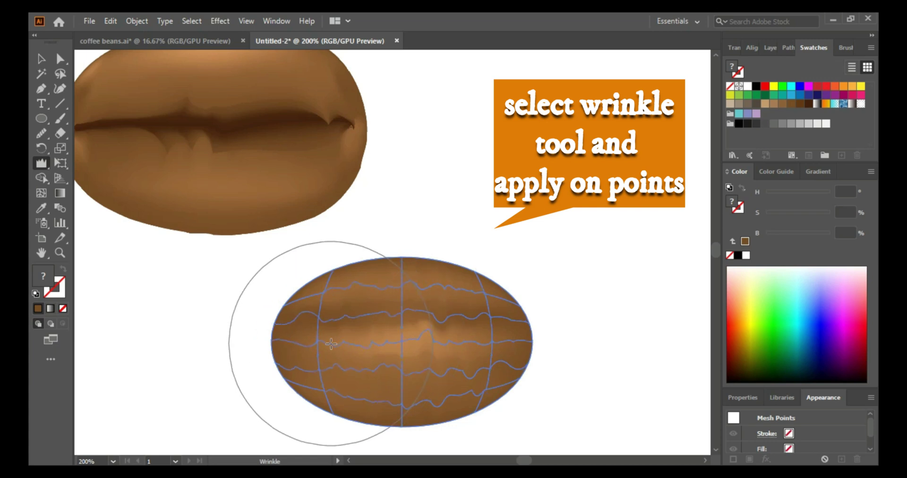
left_click(41, 59)
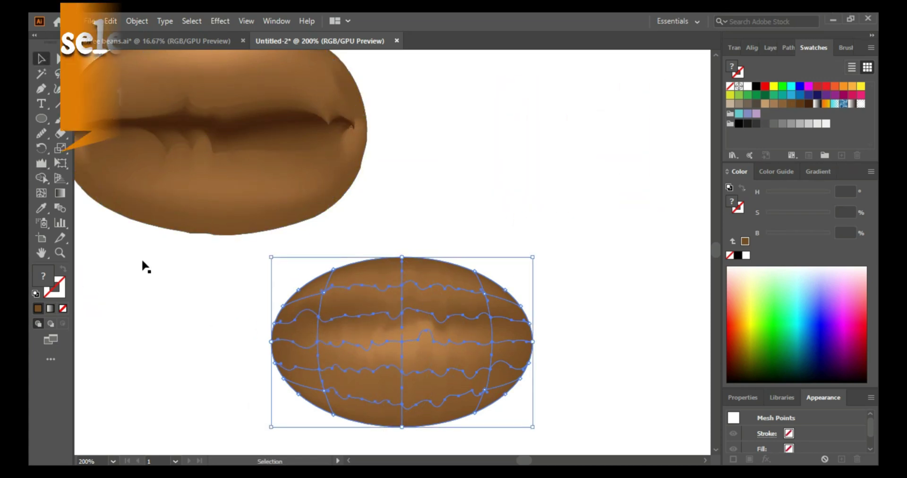
- Use the Warp tool on the whole second bean to smooth its wrinkles and bulge its upper edge and right shoulder slightly outward
left_click(42, 169)
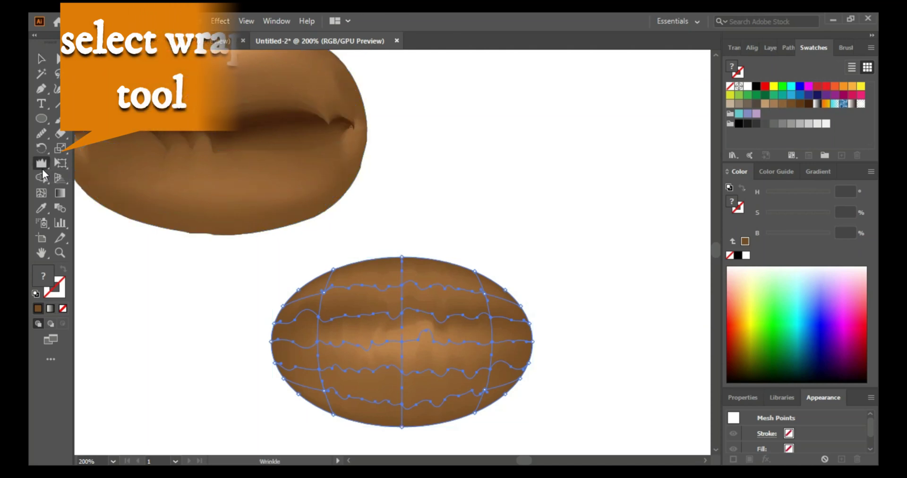
left_click(42, 60)
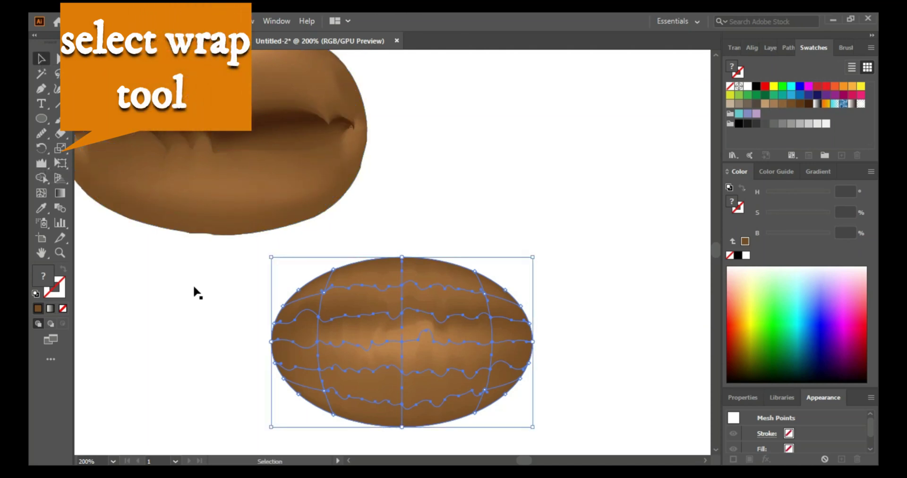
left_click(227, 356)
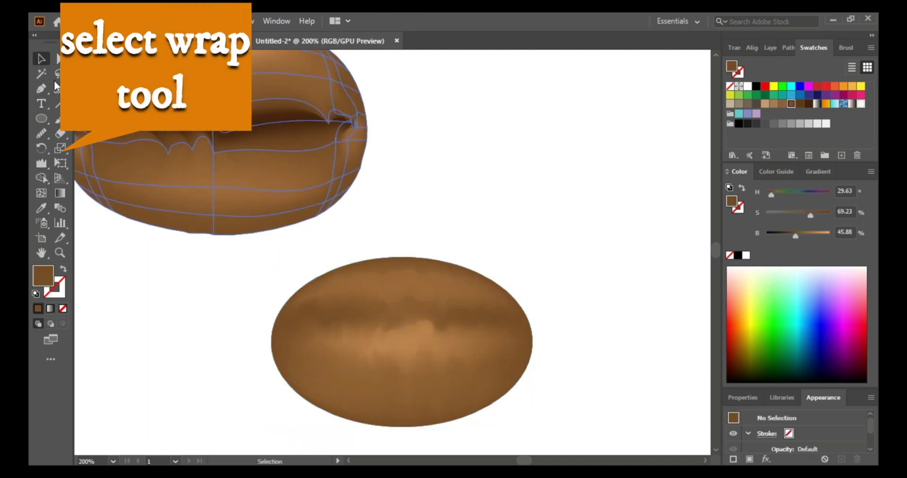
left_click(350, 318)
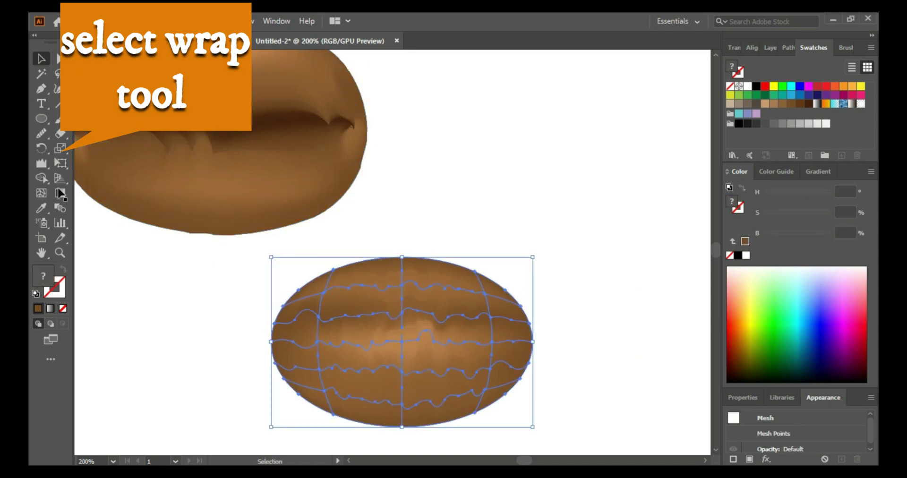
left_click(42, 169)
left_click_drag(47, 166, 86, 177)
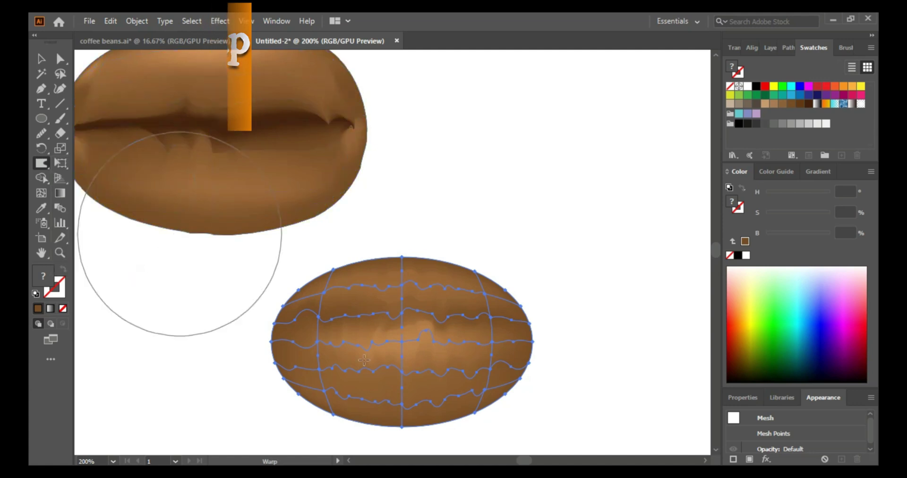
left_click_drag(334, 326, 332, 308)
left_click_drag(491, 324, 508, 307)
left_click_drag(465, 290, 457, 278)
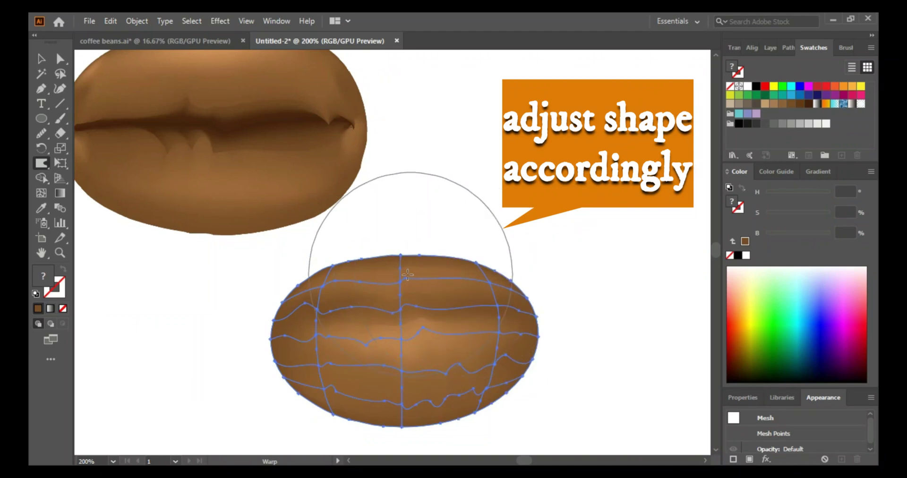
left_click_drag(383, 275, 382, 268)
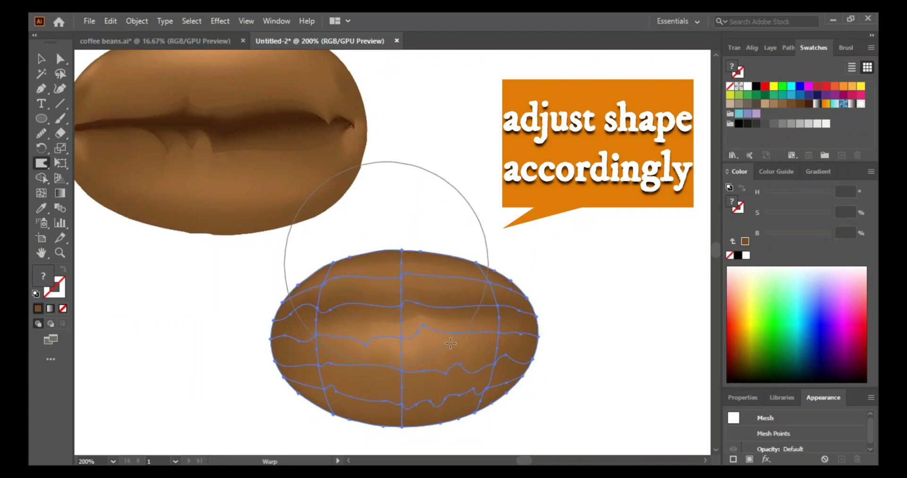
- Warp the second bean's lower edge and sides slightly outward into a fuller, irregular outline, and deselect it
left_click_drag(499, 384, 500, 386)
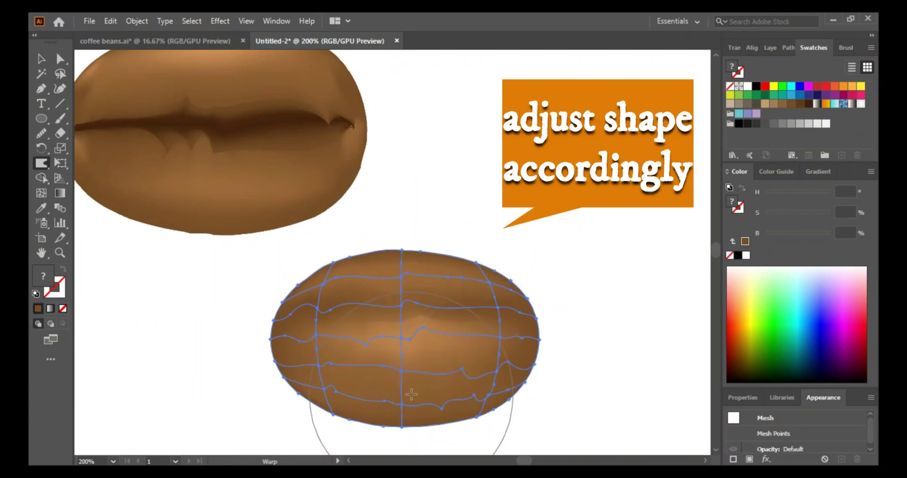
left_click_drag(389, 401, 388, 402)
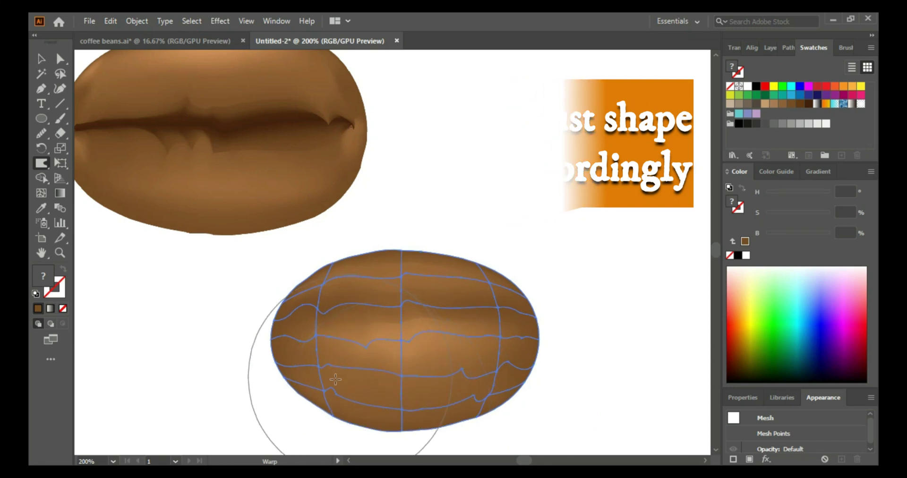
left_click_drag(327, 382, 324, 388)
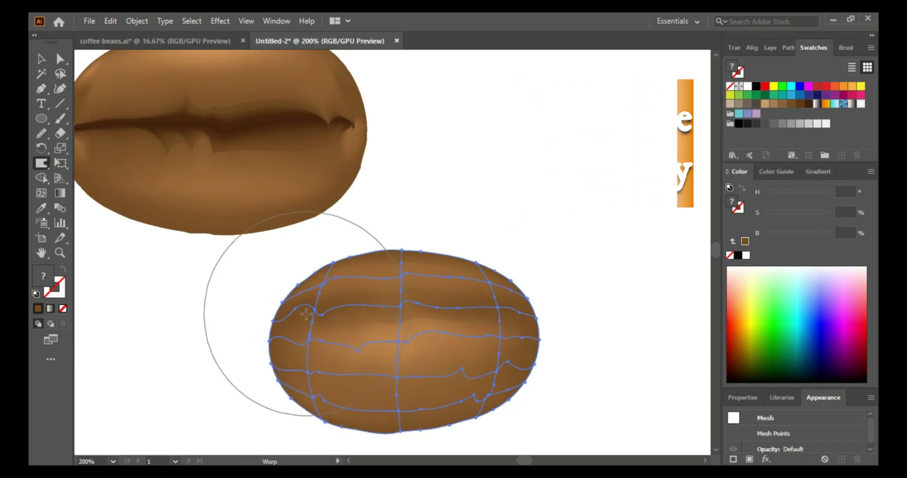
left_click_drag(304, 314, 302, 303)
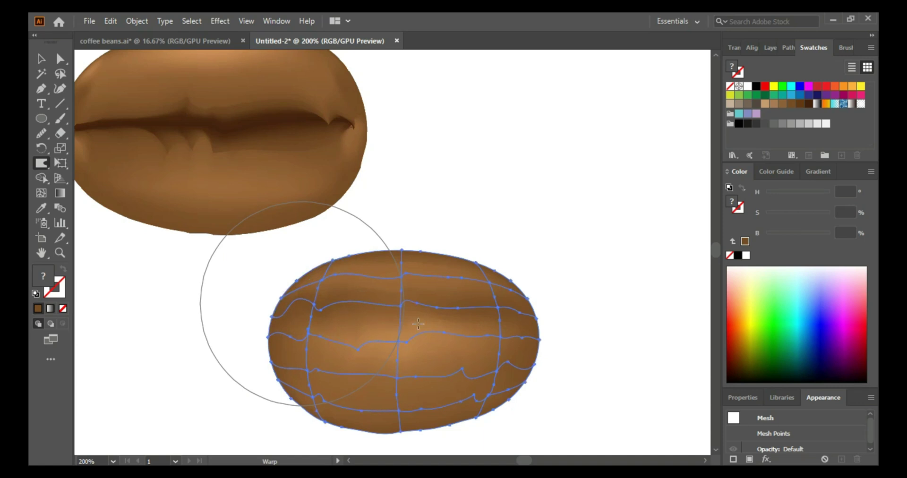
left_click_drag(496, 307, 488, 307)
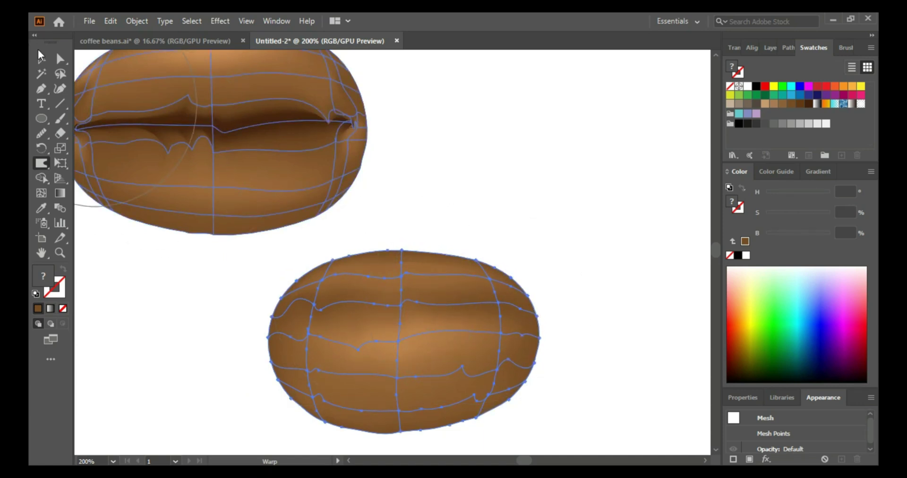
left_click_drag(502, 384, 503, 397)
left_click(39, 60)
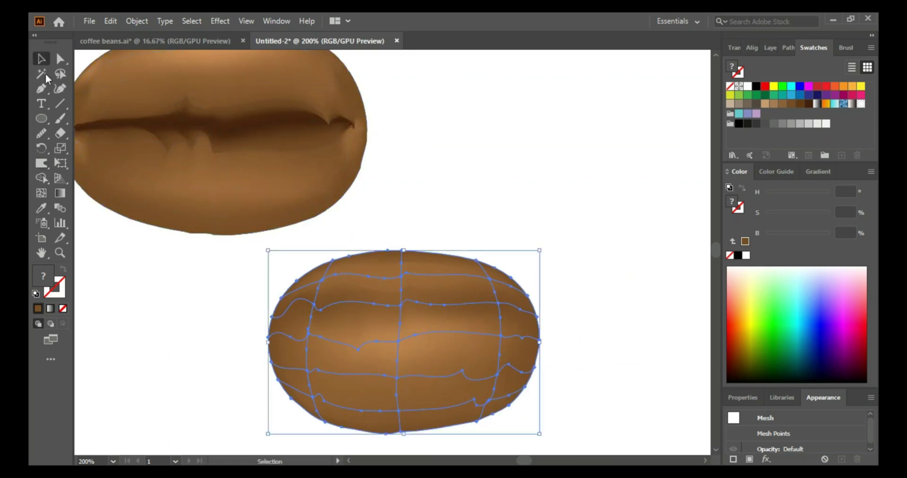
left_click(218, 390)
- Move the second bean up beside the first one so that it overlaps the first bean's right end
left_click_drag(476, 117, 480, 113)
left_click(558, 293)
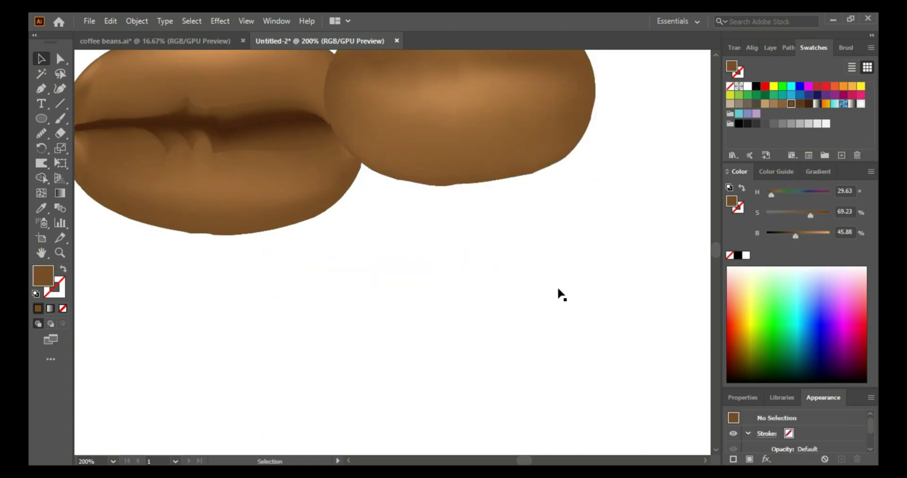
left_click(60, 252)
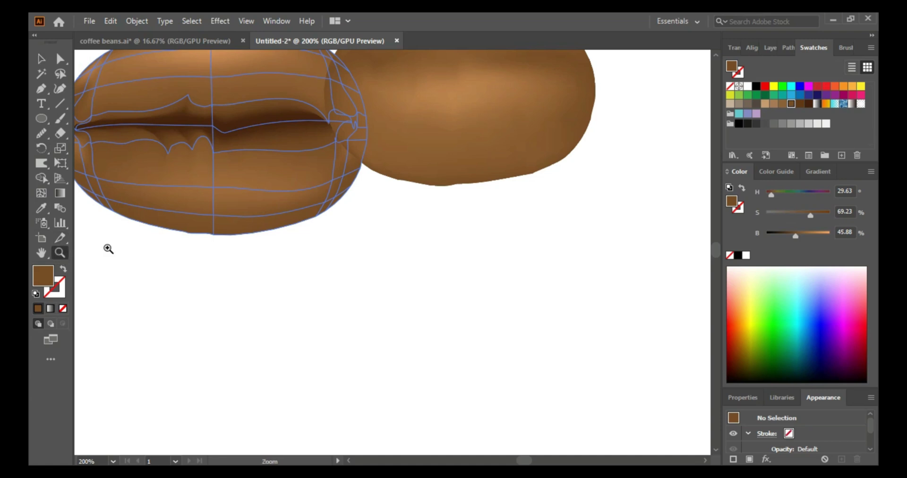
left_click(423, 255, "alt")
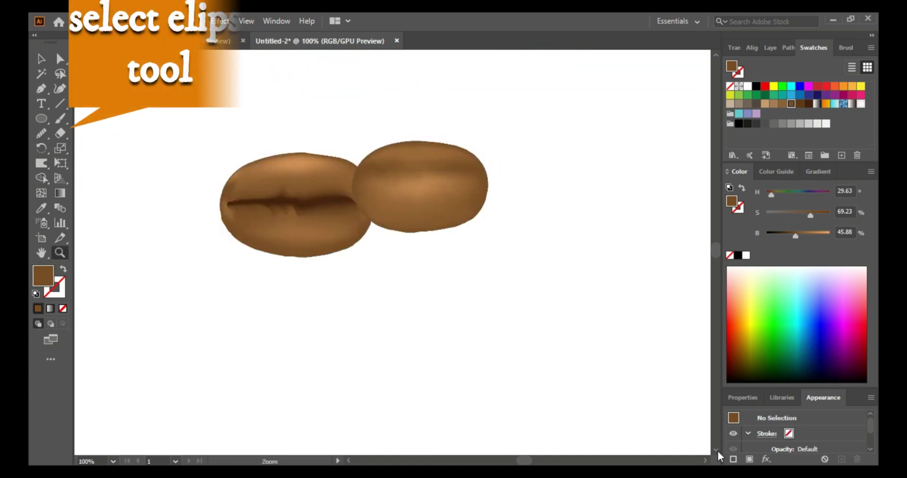
- Draw a wide brown ellipse in the empty area below the two finished beans
scroll(717, 449, "down", 3)
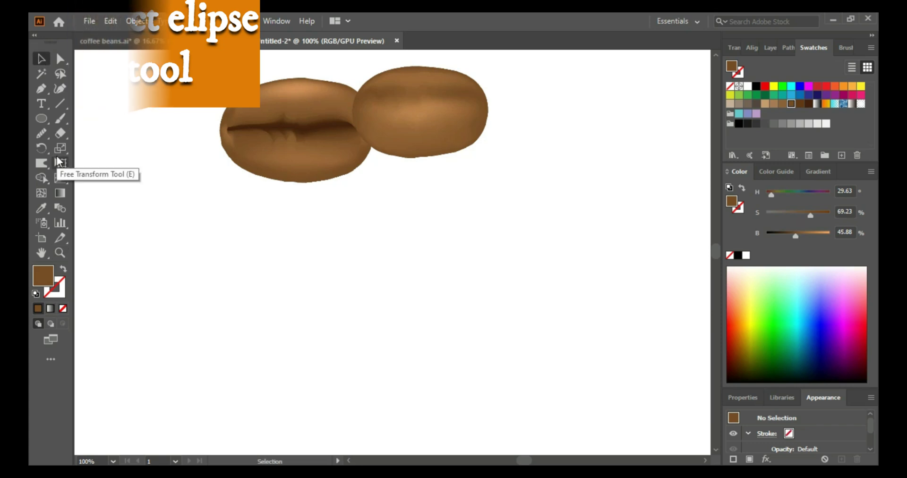
left_click(42, 119)
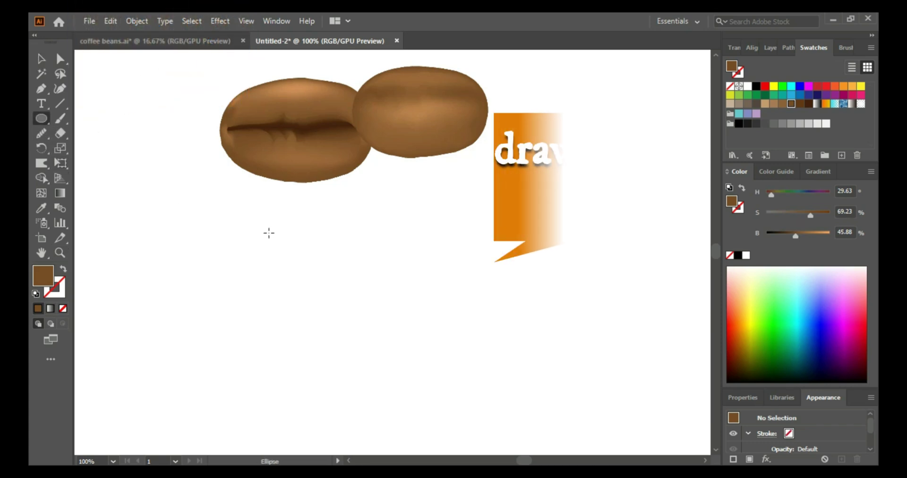
mouse_move(268, 232)
left_mouse_down()
mouse_move(439, 302)
mouse_move(449, 323)
mouse_move(416, 337)
mouse_move(368, 303)
mouse_move(388, 306)
mouse_move(480, 357)
mouse_move(477, 364)
left_mouse_up()
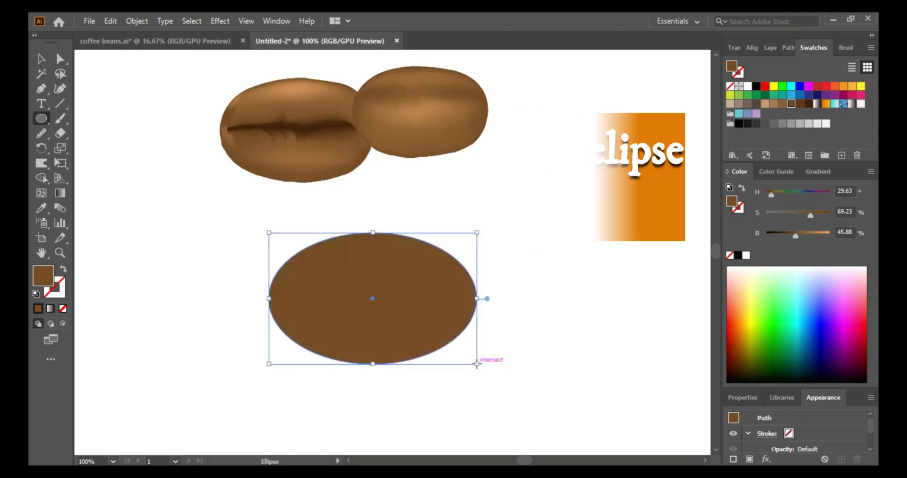
left_click(44, 58)
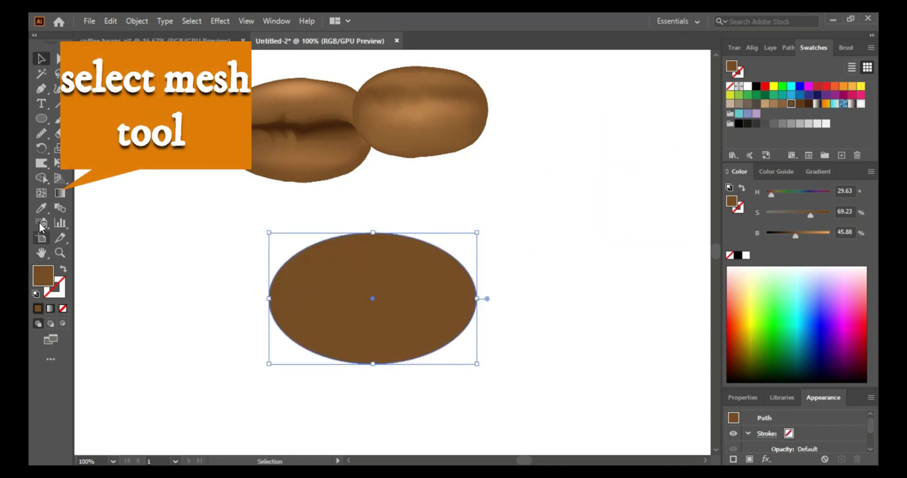
- Add gradient mesh lines to the new ellipse: a centre cross, three closely spaced rows above it and one row below
left_click(41, 193)
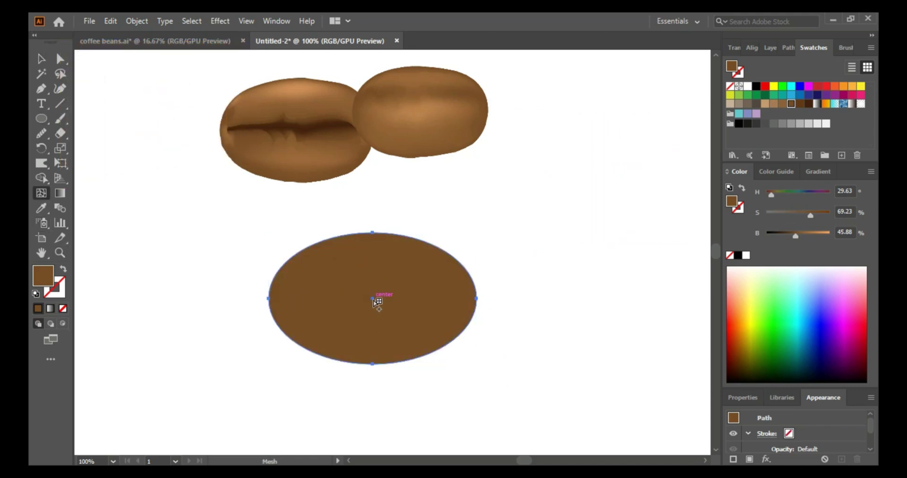
left_click(373, 299)
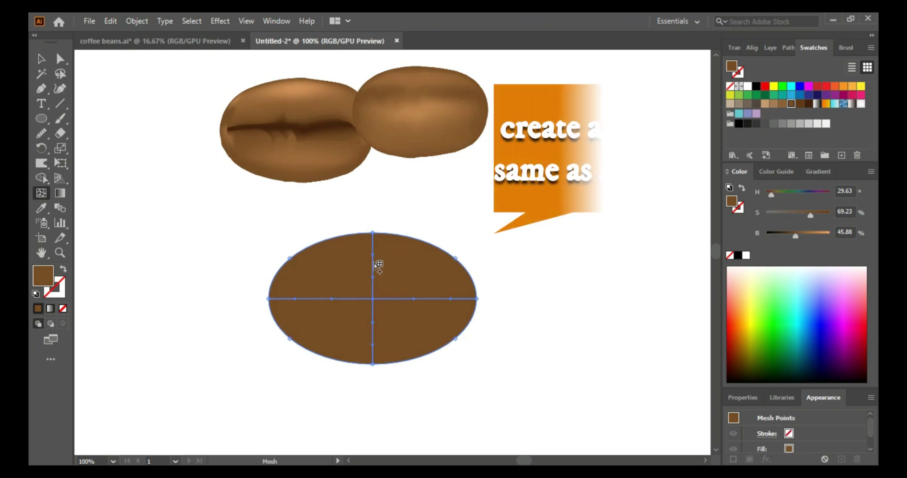
left_click(373, 262)
left_click(373, 271)
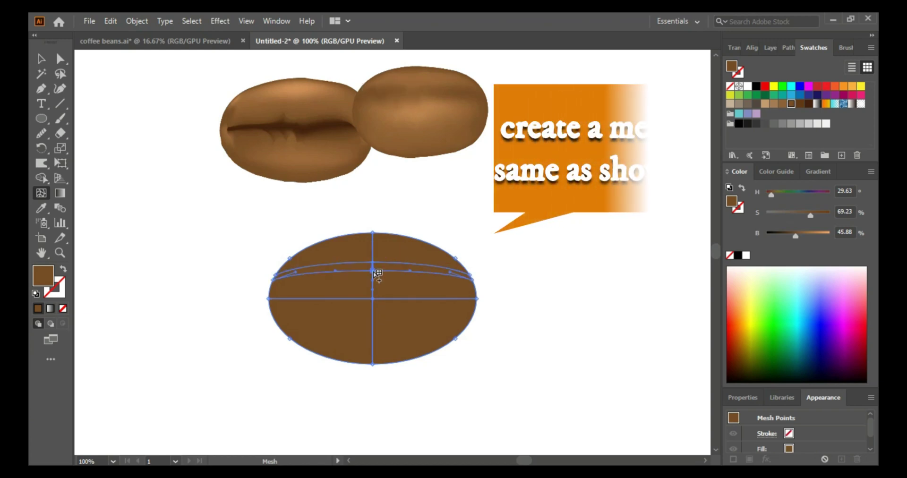
left_click(373, 254)
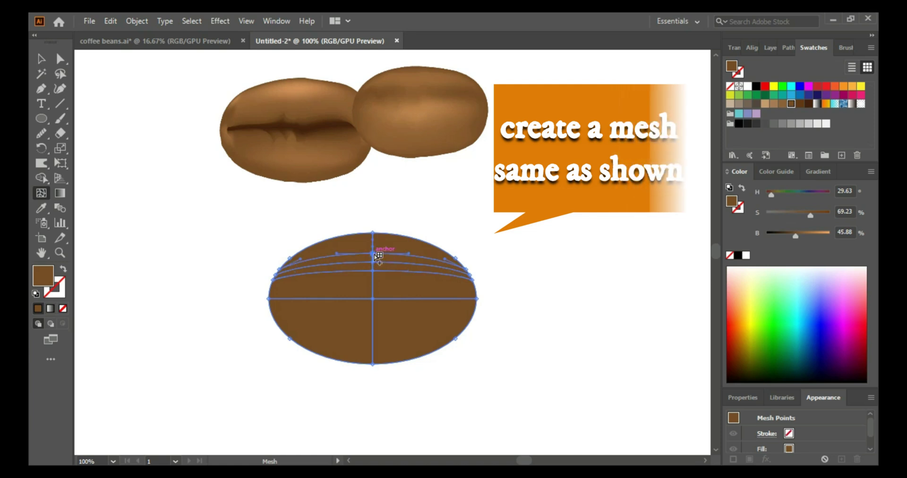
left_click(373, 331)
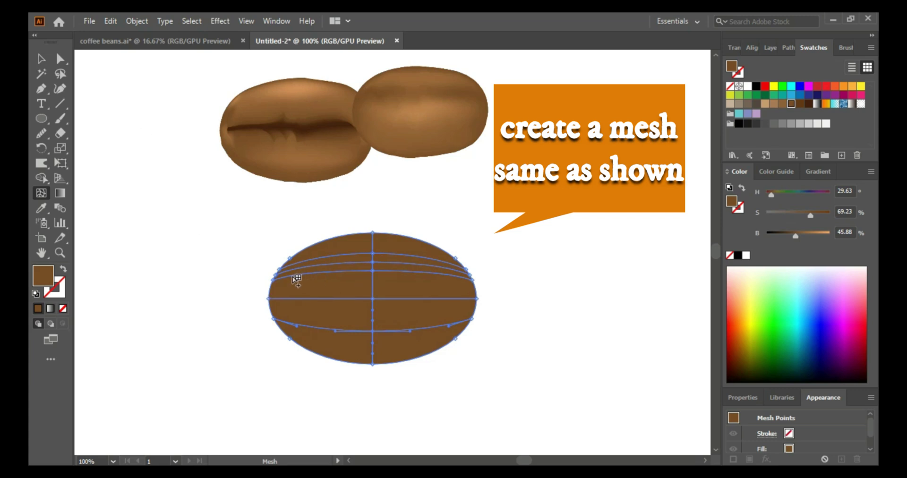
- Add two closely spaced mesh columns near each end of the new ellipse, repositioning the inner right column
left_click(294, 277)
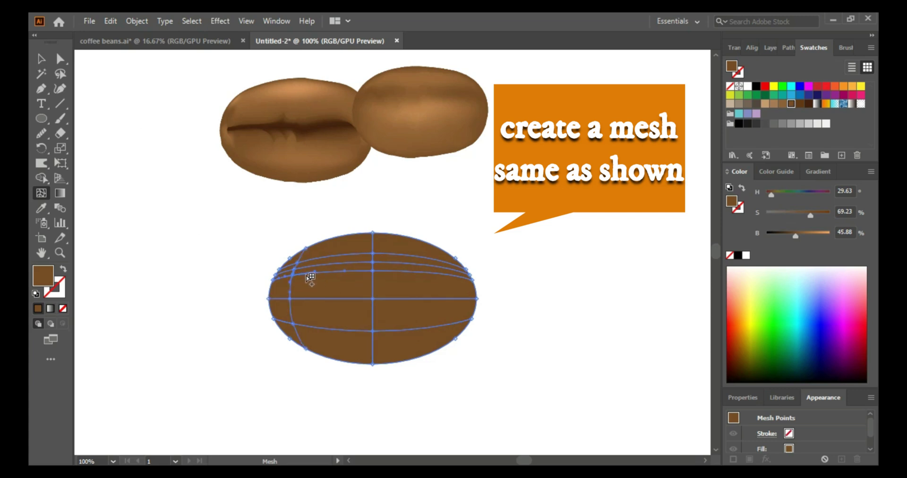
left_click(307, 274)
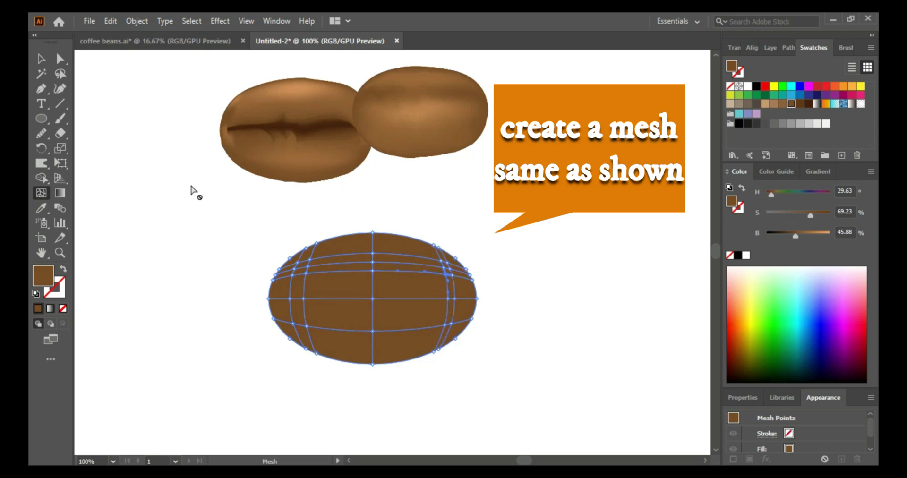
key("ctrl+z")
left_click(445, 274)
left_click(41, 59)
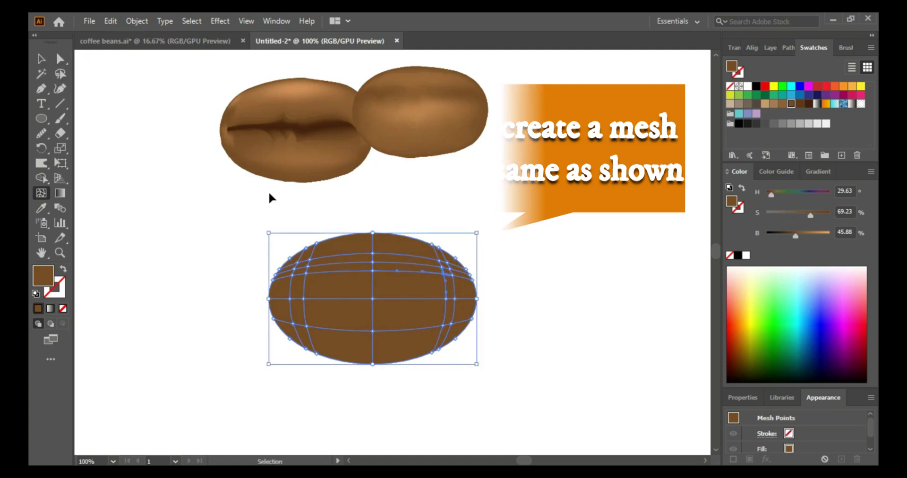
key("u")
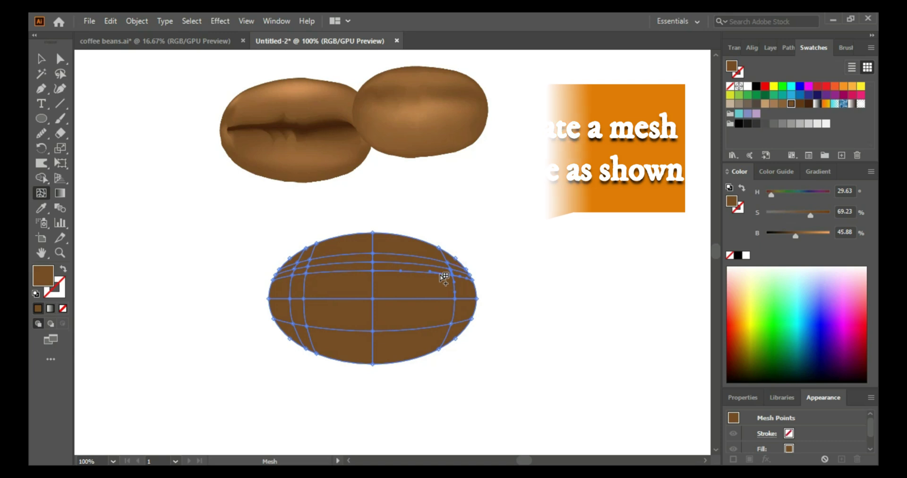
double_click(41, 58)
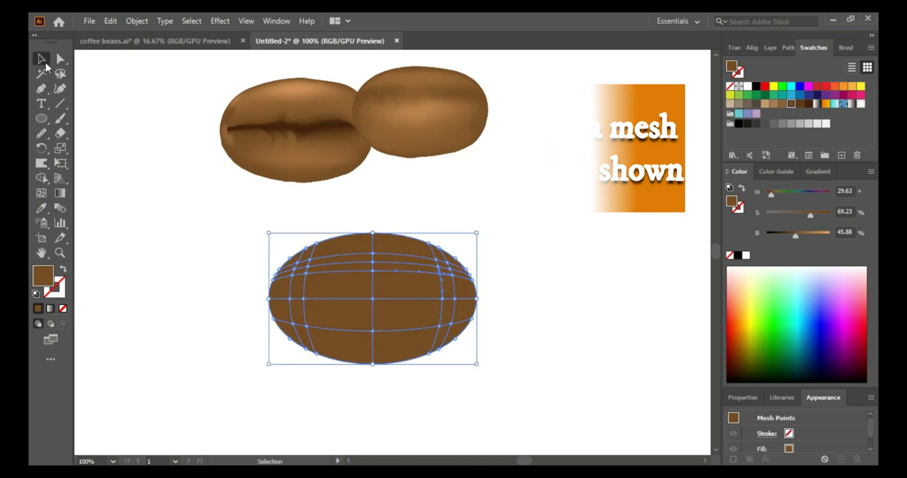
left_click(786, 389)
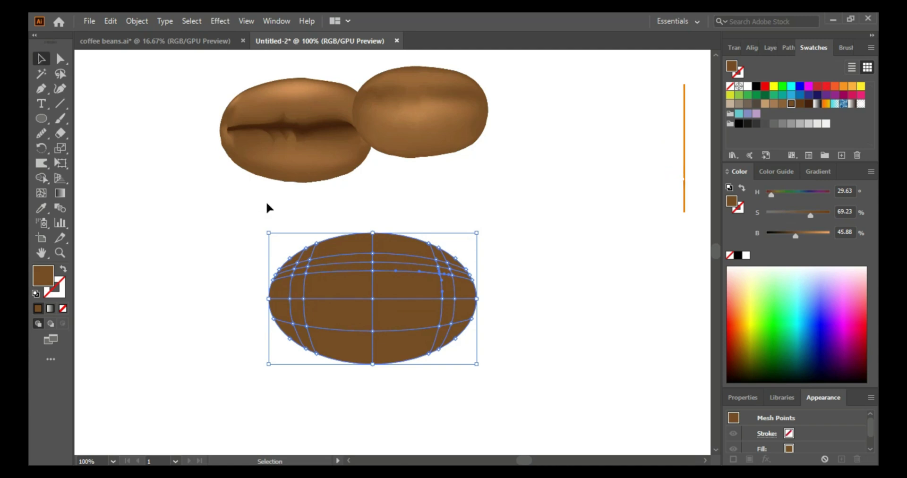
- Color three mesh points on the middle upper row, at both inner columns and the centre, with the darkest brown swatch to form the crease
left_click(60, 59)
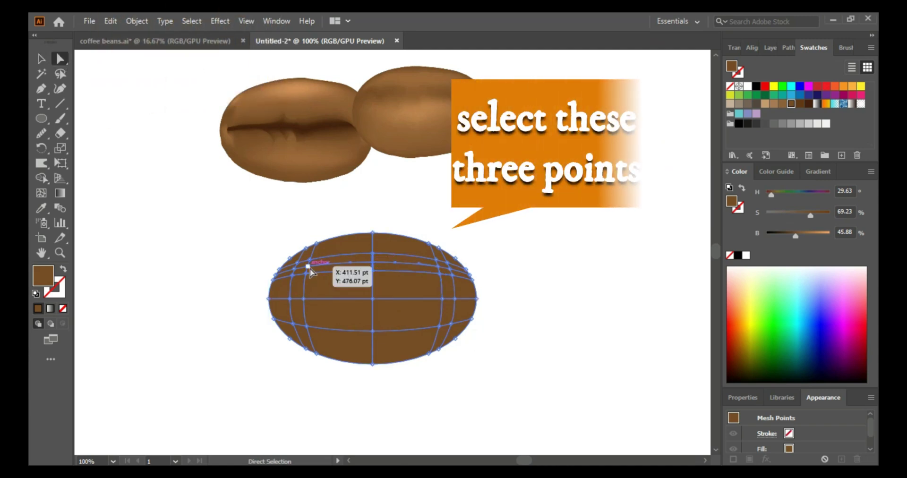
left_click(437, 268)
left_click(799, 104)
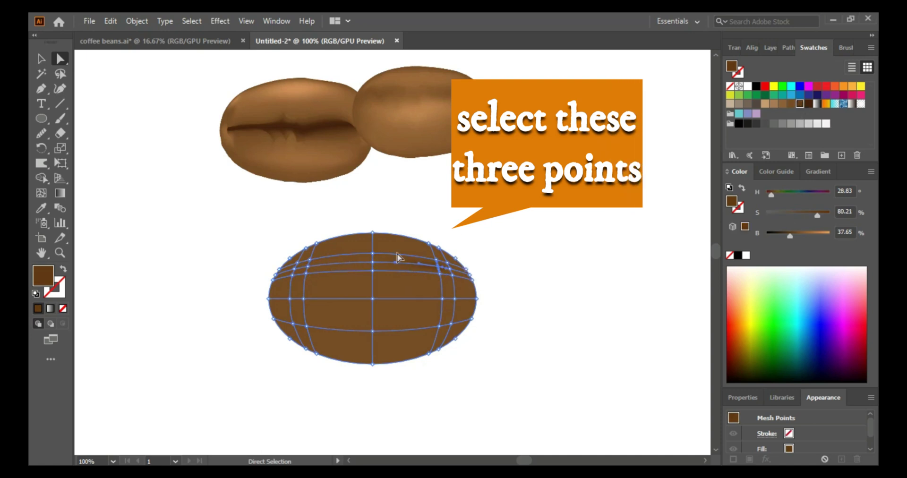
left_click(372, 263, "shift")
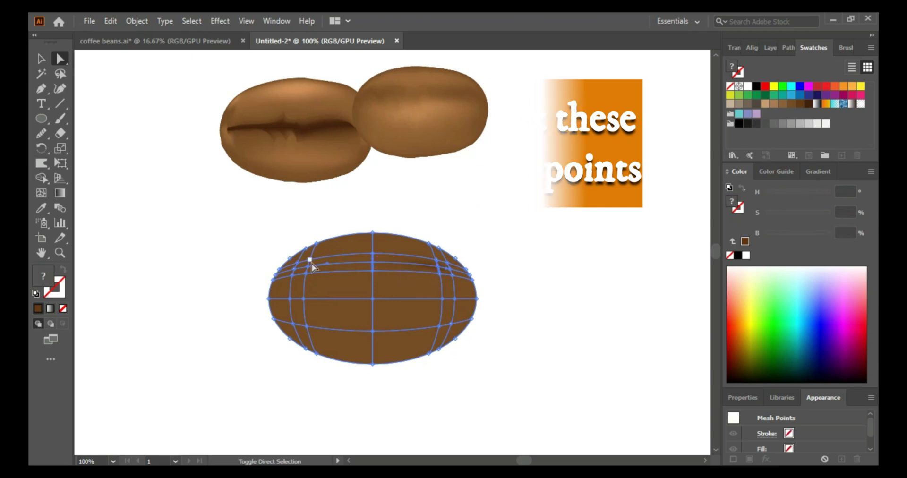
left_click(308, 267, "shift")
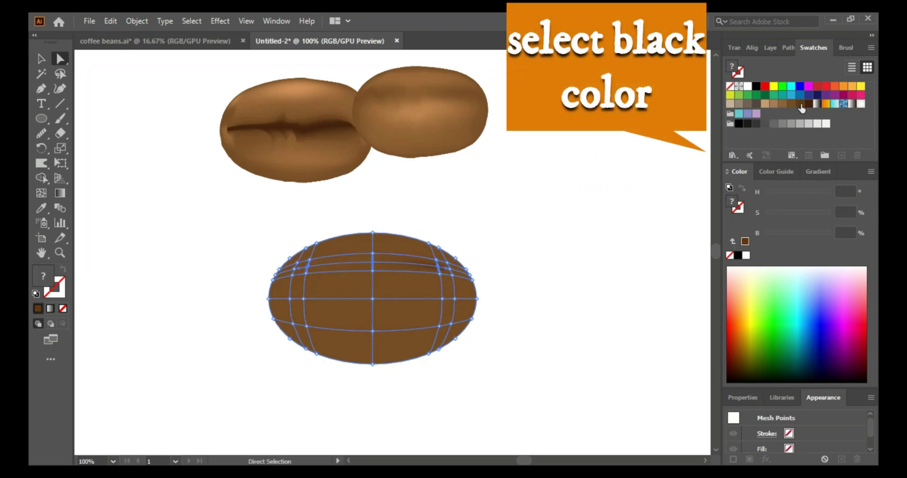
left_click(800, 103)
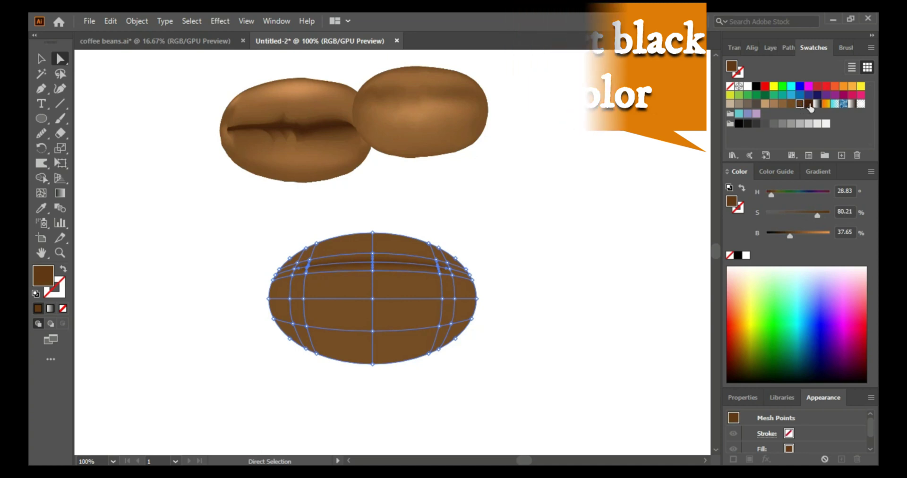
left_click(808, 103)
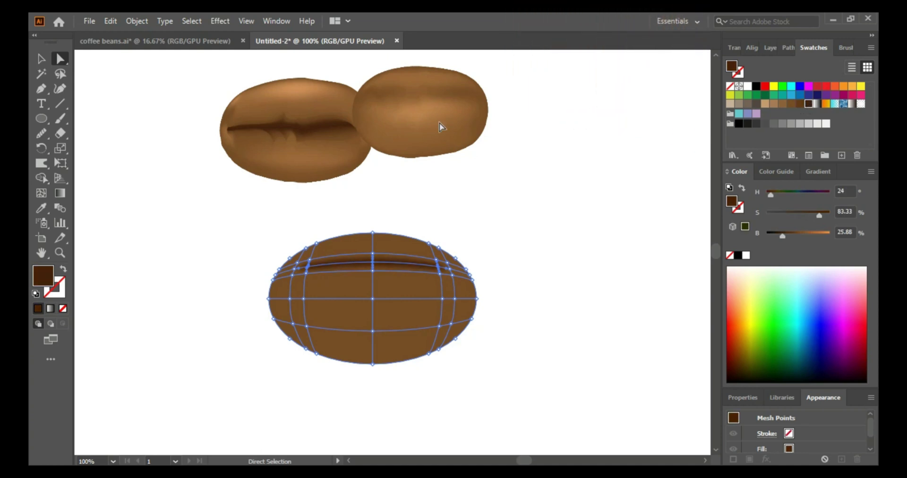
- Reselect the new bean and add another mesh row between its dark crease and upper edge
left_click(47, 61)
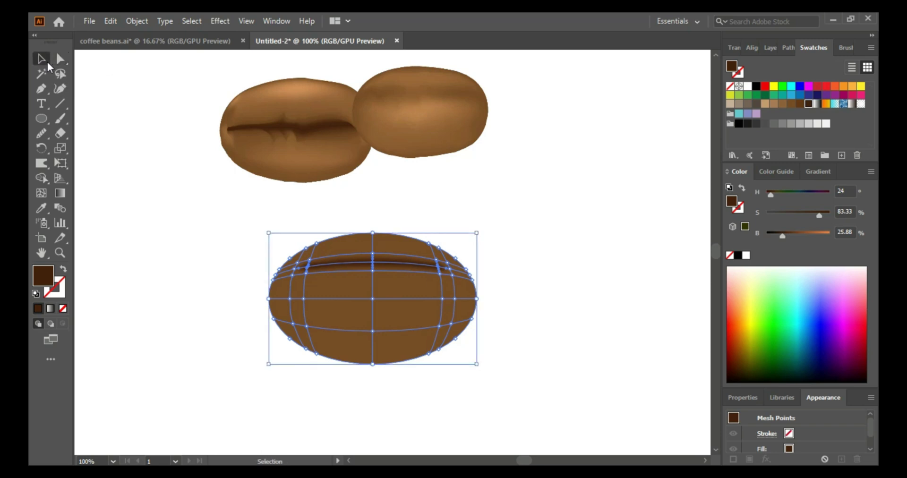
left_click(208, 277)
left_click(431, 326)
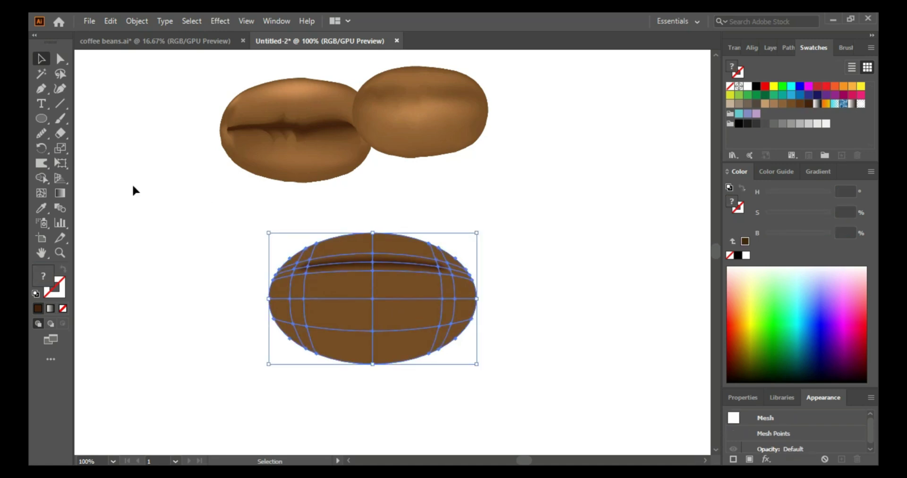
left_click(42, 195)
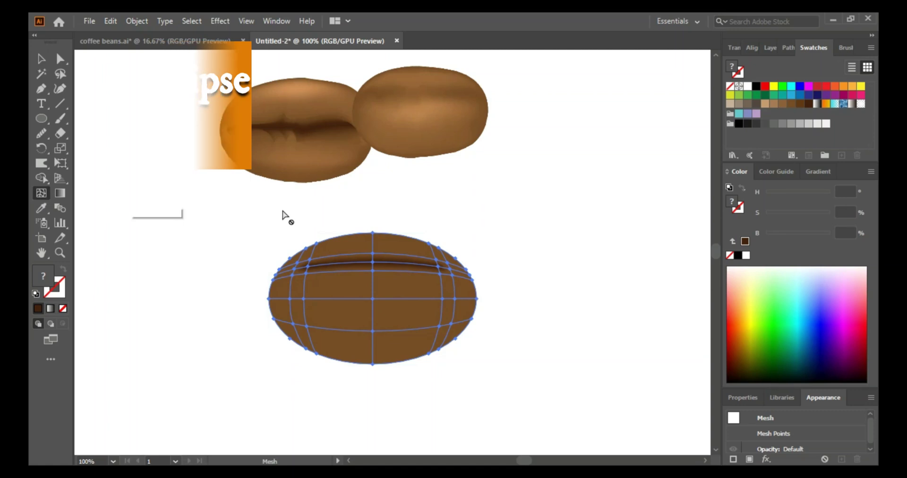
left_click(374, 242)
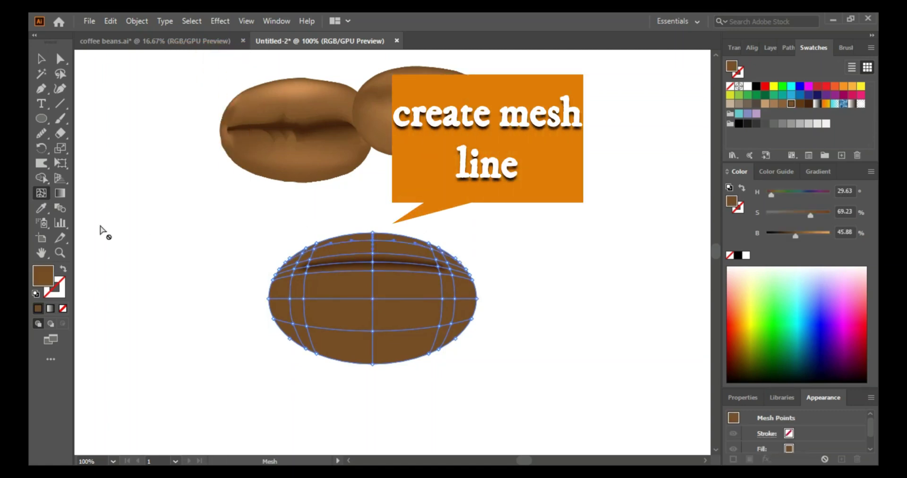
- Try a light tan highlight with about 65% brightness on the lower row's centre mesh point, and undo it
left_click(60, 59)
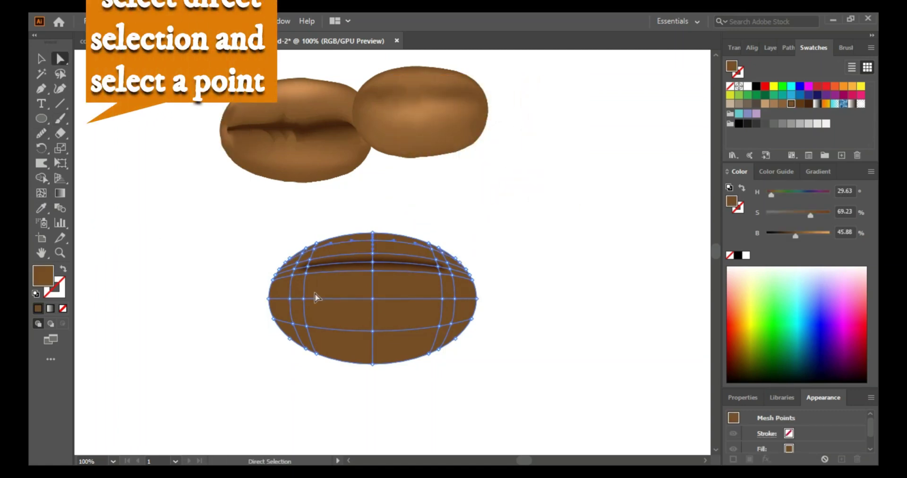
left_click(372, 331)
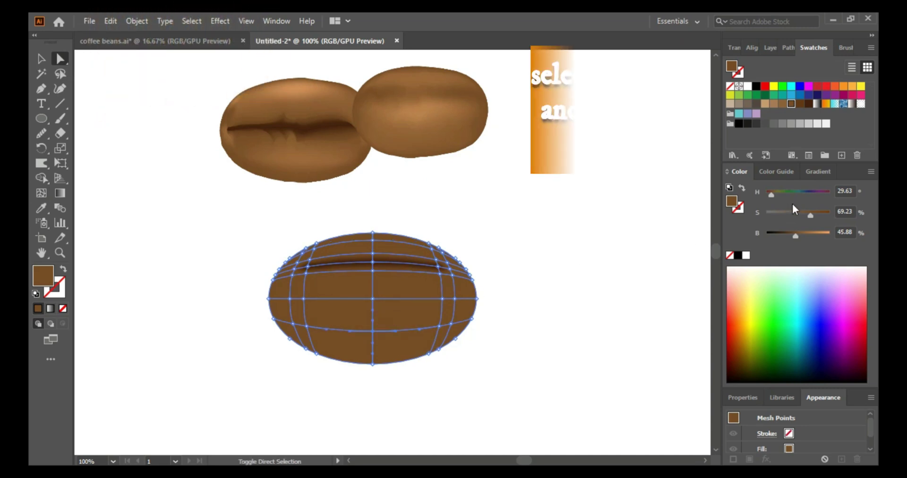
left_click(773, 103)
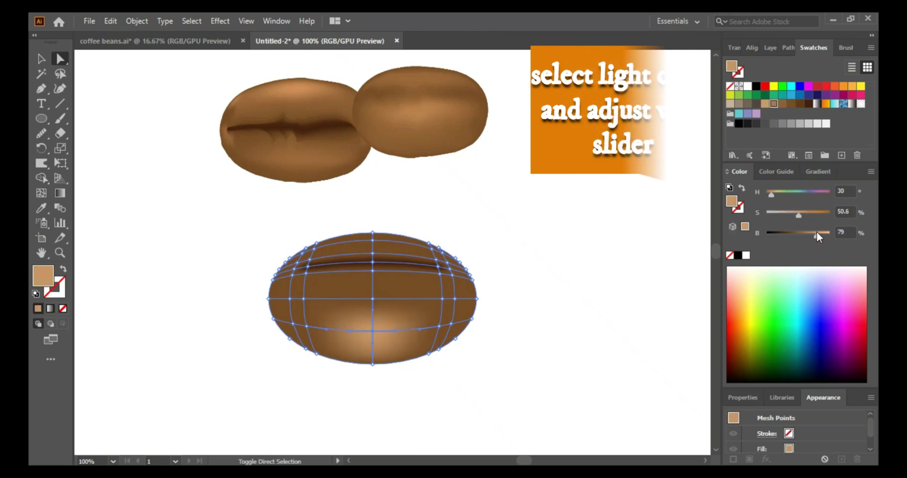
left_click_drag(813, 236, 804, 237)
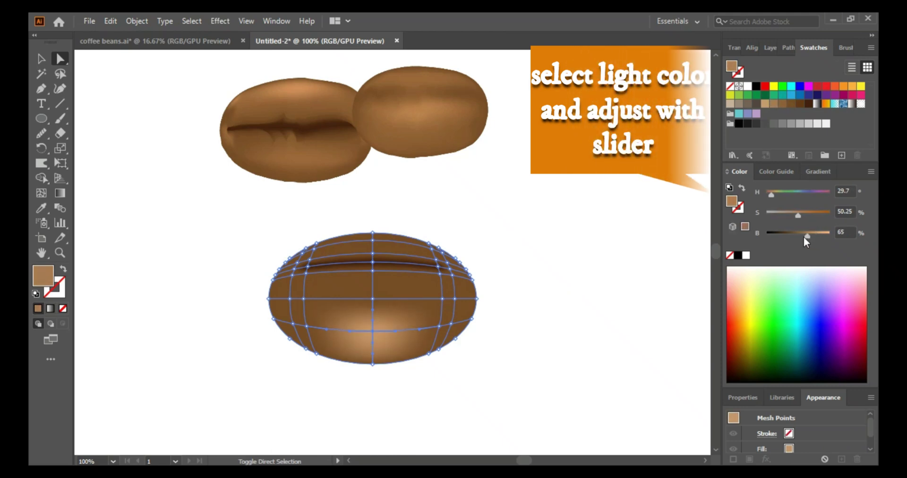
key("ctrl+z")
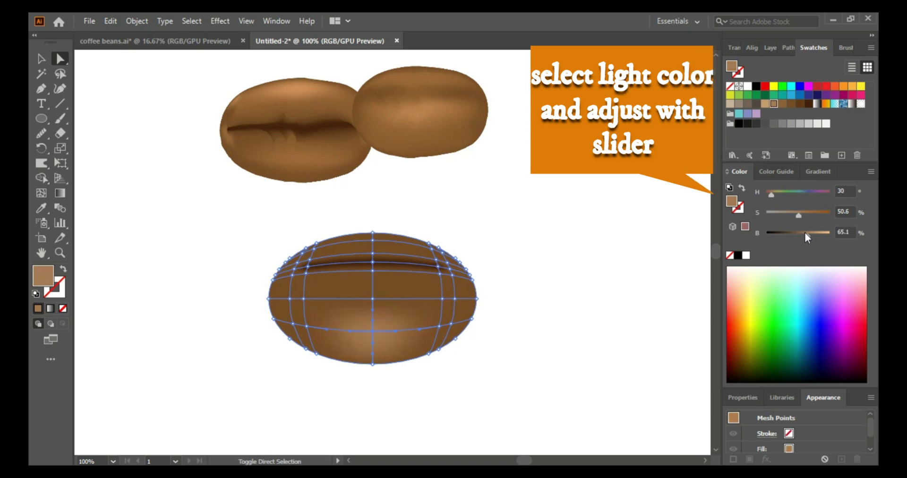
key("ctrl+z")
key("ctrl+z")
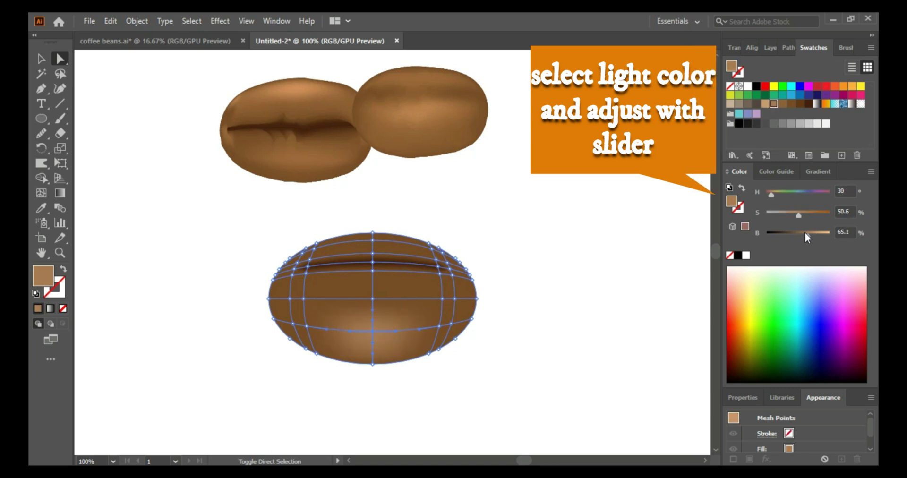
key("ctrl+z")
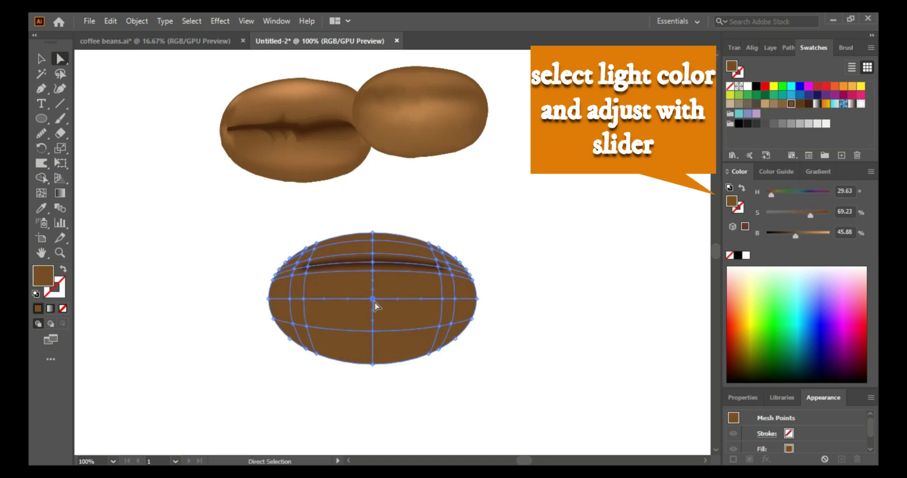
- Move the new bean's central mesh point slightly down and color it light brown with 75% brightness as a highlight
left_click_drag(374, 300, 373, 308)
mouse_move(795, 235)
left_mouse_down()
mouse_move(820, 234)
mouse_move(812, 234)
left_mouse_up()
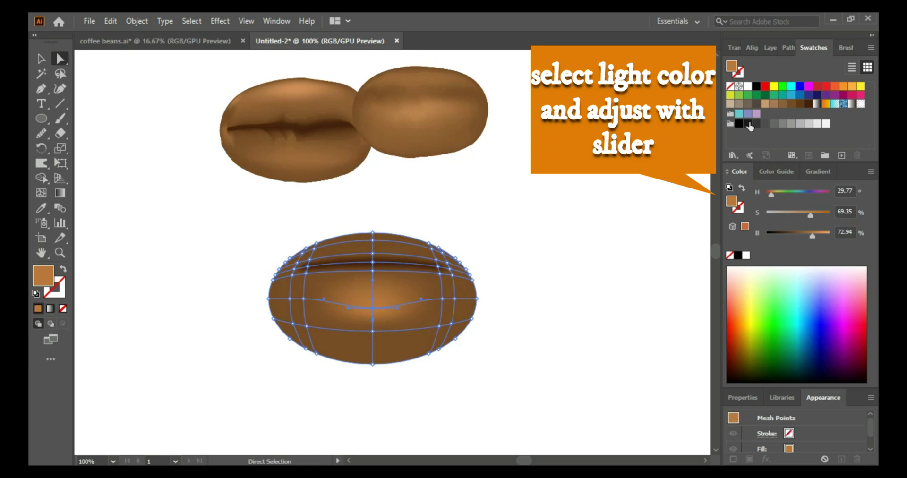
left_click(782, 104)
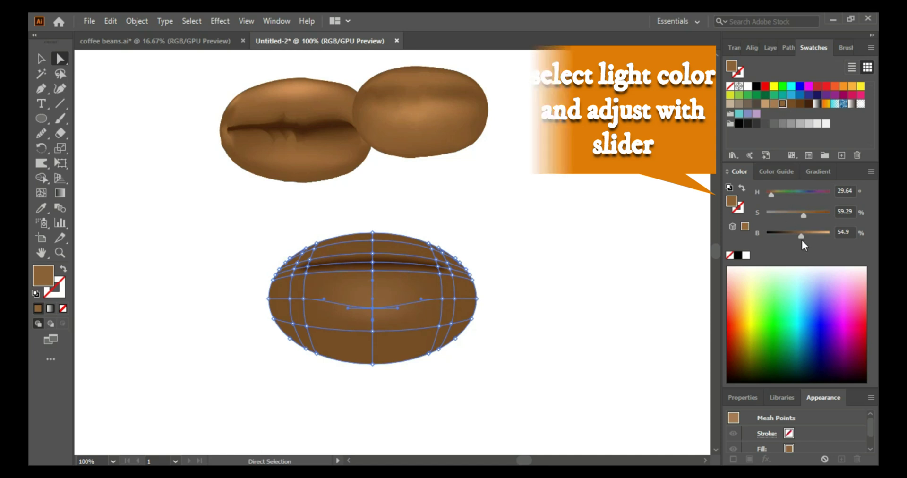
left_click_drag(800, 236, 812, 236)
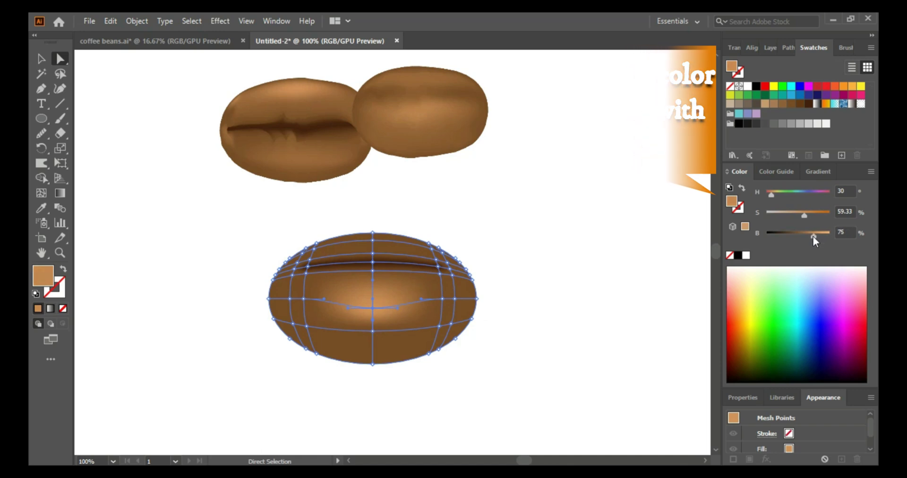
- Color the bean's middle-row mesh points at both inner columns with browns sampled from around the central highlight using the Eyedropper
left_click(443, 298)
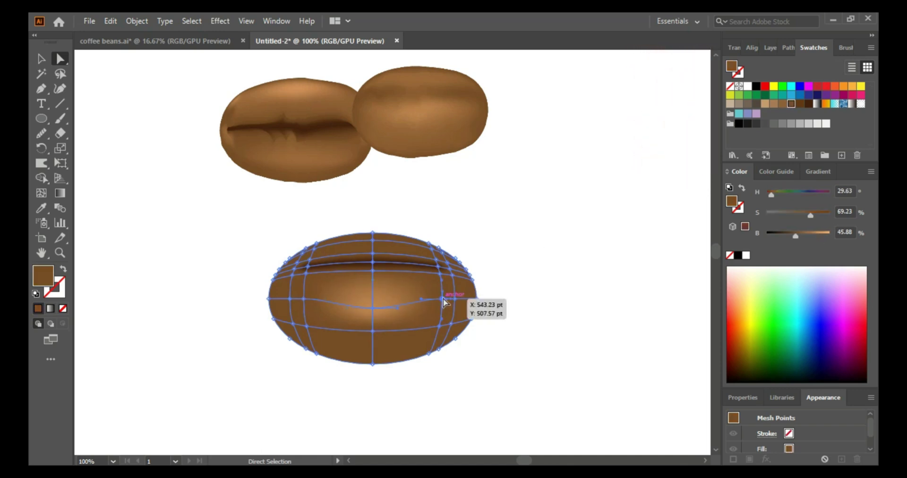
left_click(41, 208)
left_click(390, 299)
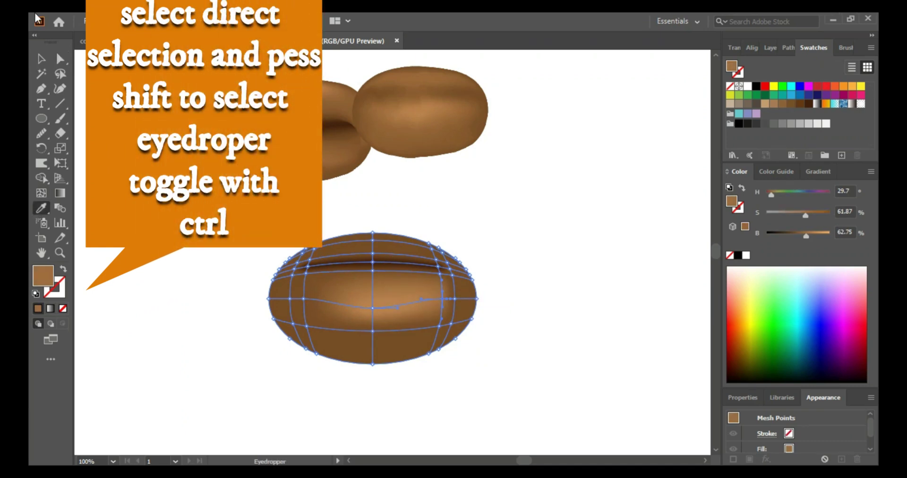
left_click(59, 58)
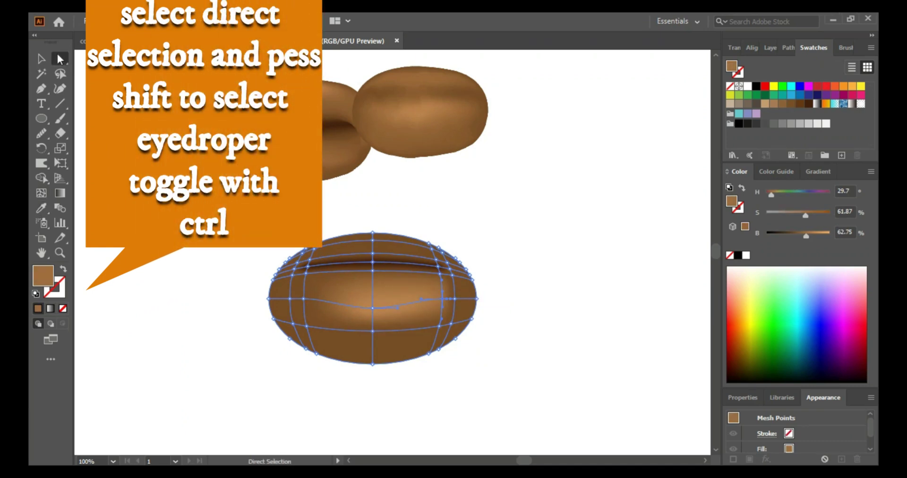
left_click(46, 208)
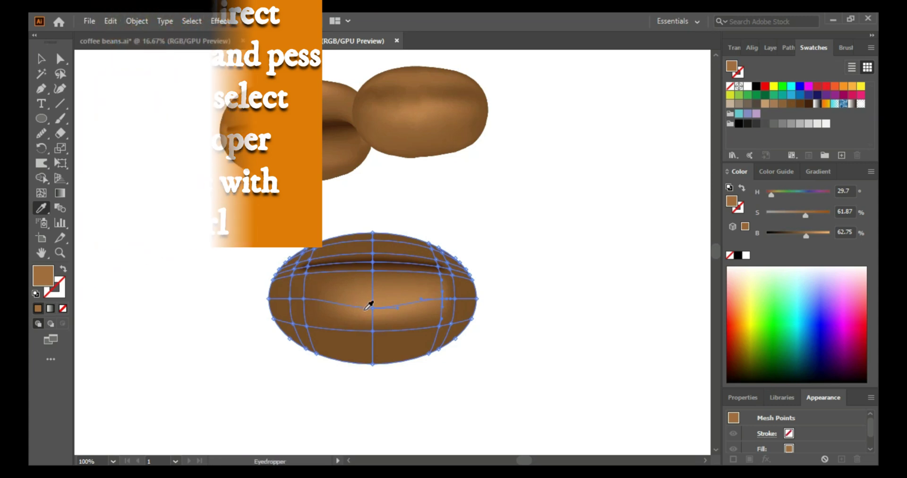
left_click(304, 299, "ctrl")
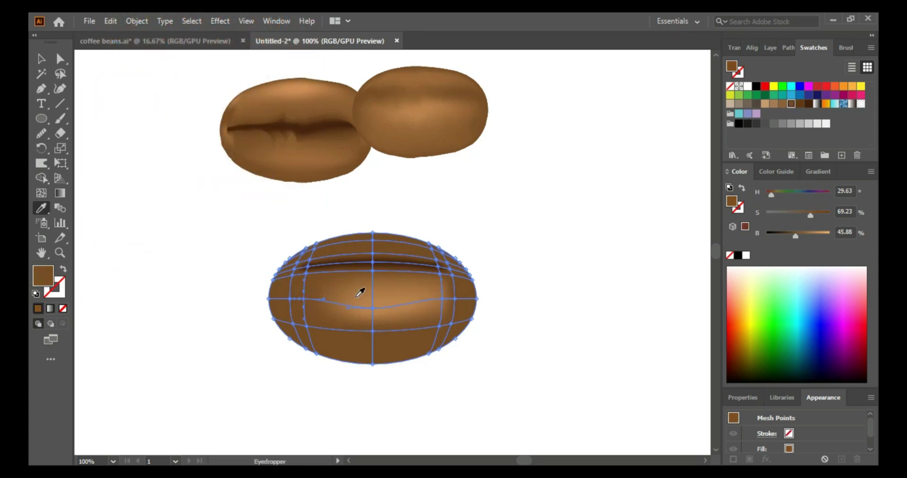
left_click(346, 298)
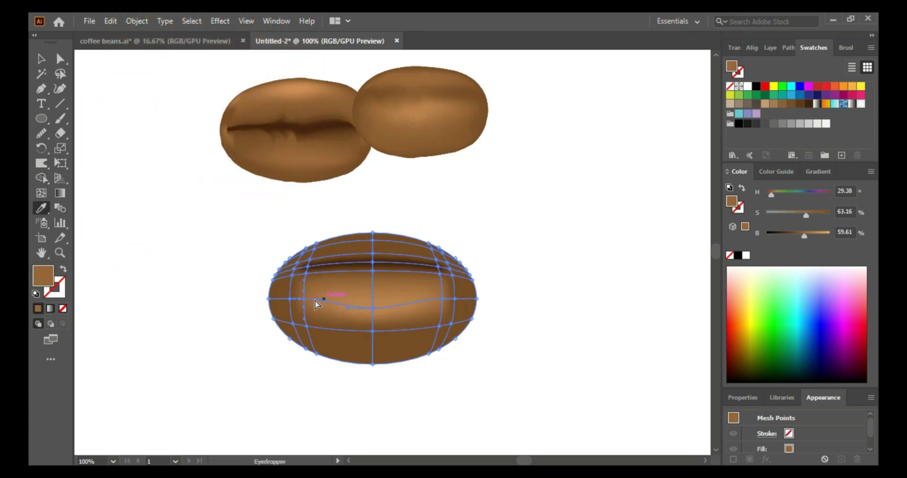
- Color the outer-column mesh points in the middle row and just below the crease, on both sides, with browns sampled from the nearby shading
left_click(290, 300, "ctrl")
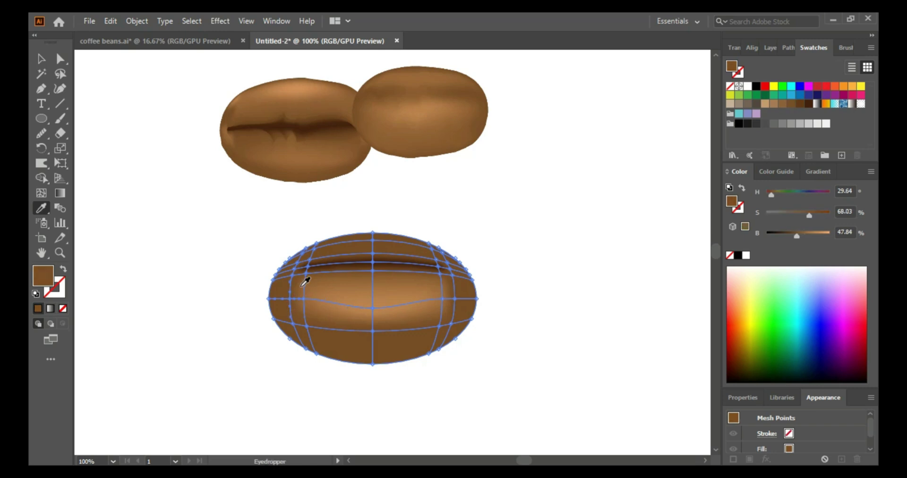
left_click(305, 281)
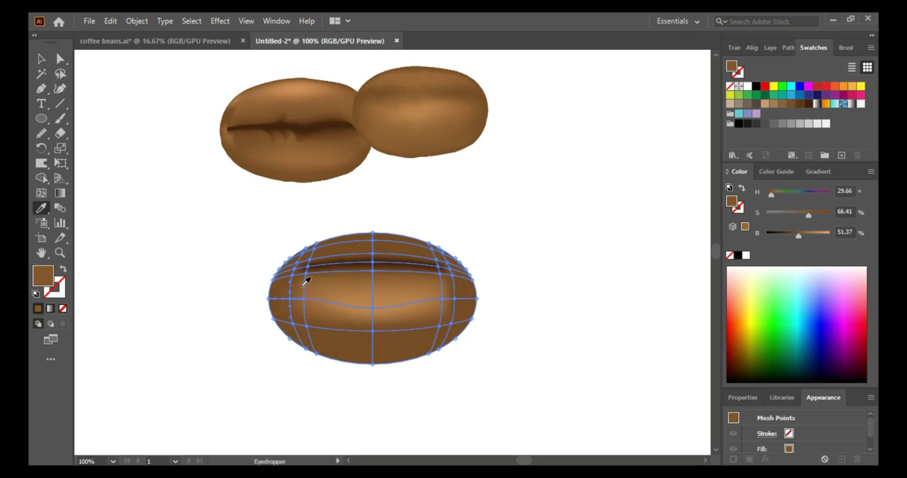
left_click(455, 300, "ctrl")
left_click(444, 281)
left_click(452, 275, "ctrl")
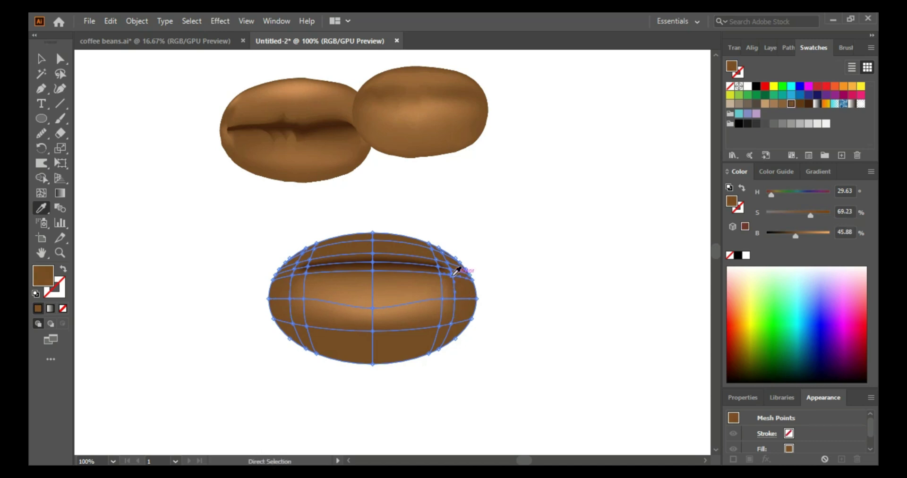
left_click(427, 286)
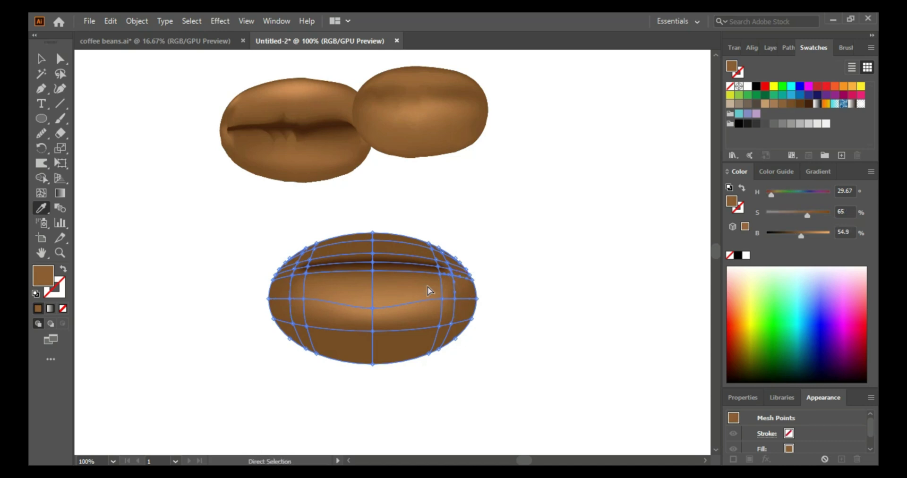
left_click(291, 276, "ctrl")
left_click(340, 282)
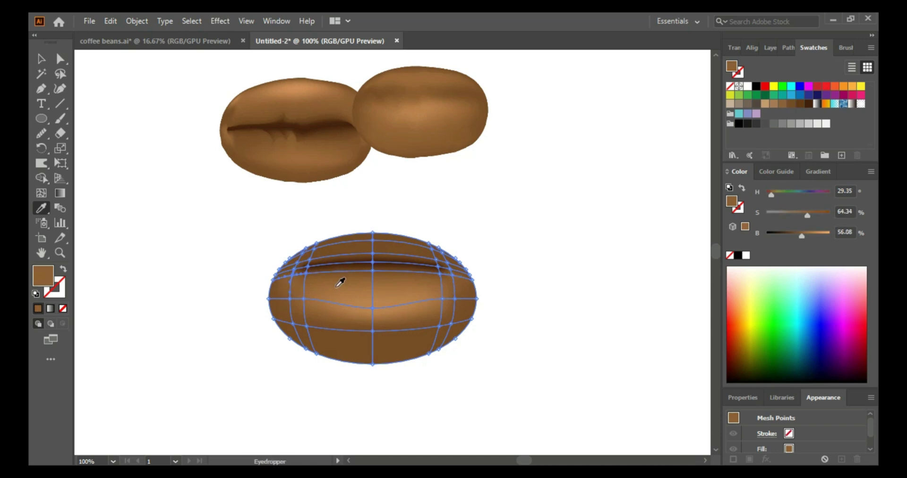
- Recolor the mesh points at the bean's top centre and upper-left inner column with browns sampled from its shading
left_click(373, 232, "ctrl")
left_click(347, 264)
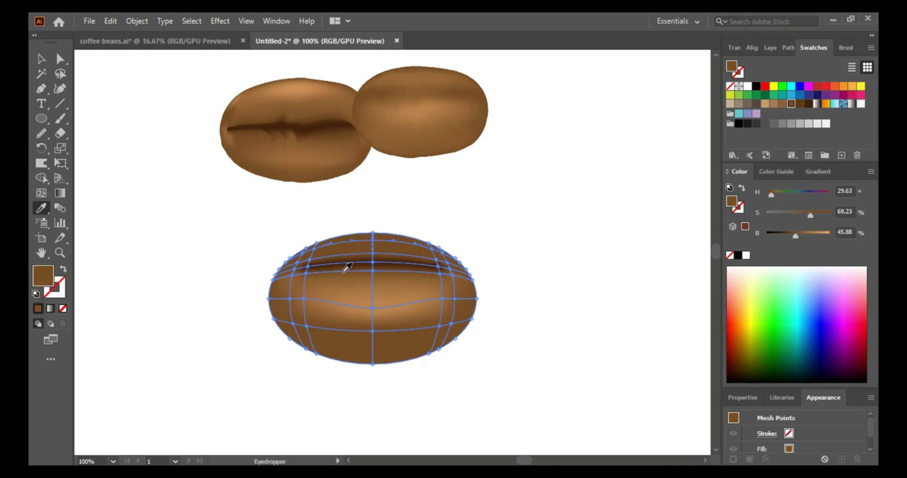
left_click(315, 247, "ctrl")
left_click(338, 272)
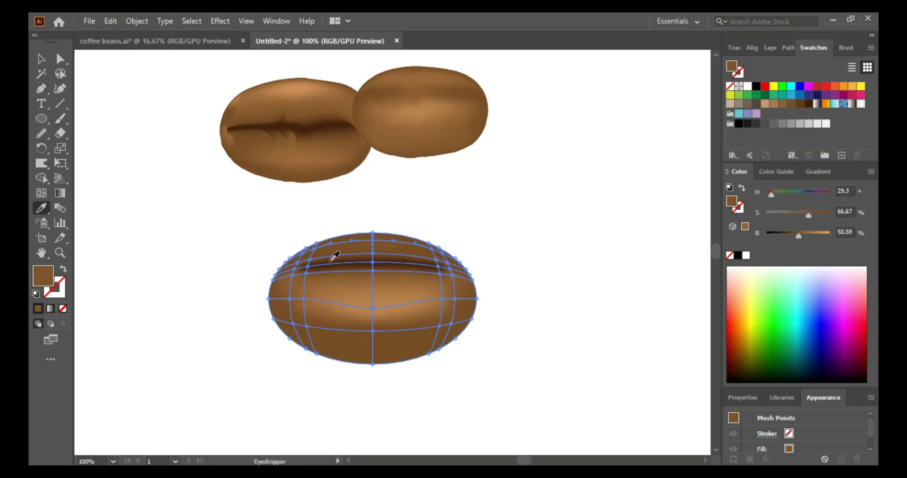
left_click(330, 289)
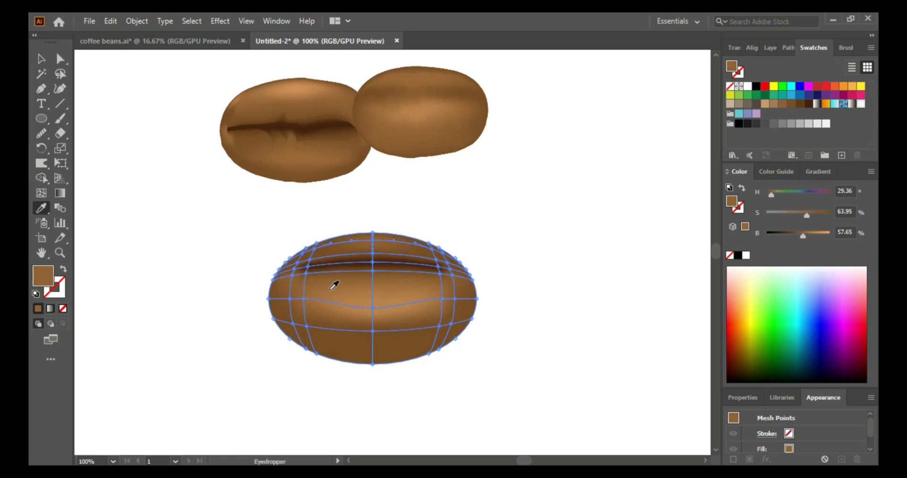
left_click(315, 247, "ctrl")
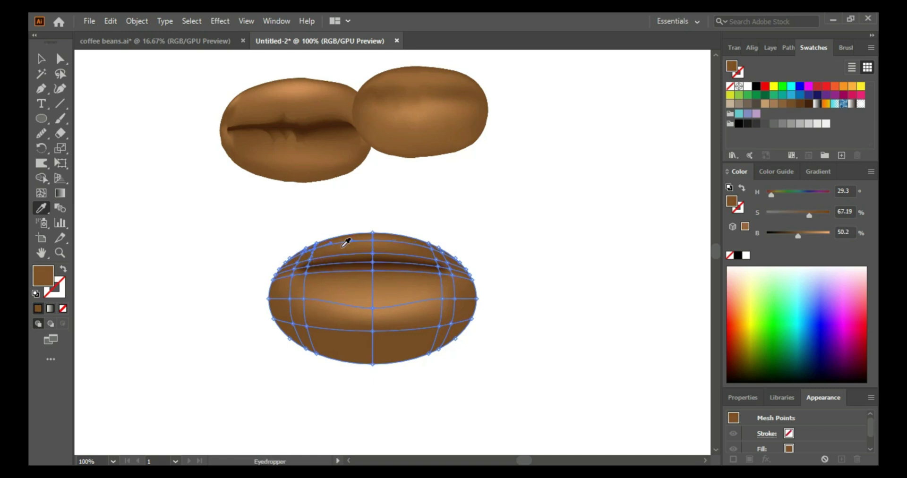
- Blend the remaining mesh points near the bean's upper edge, on both sides, with sampled browns
left_click(432, 249, "ctrl")
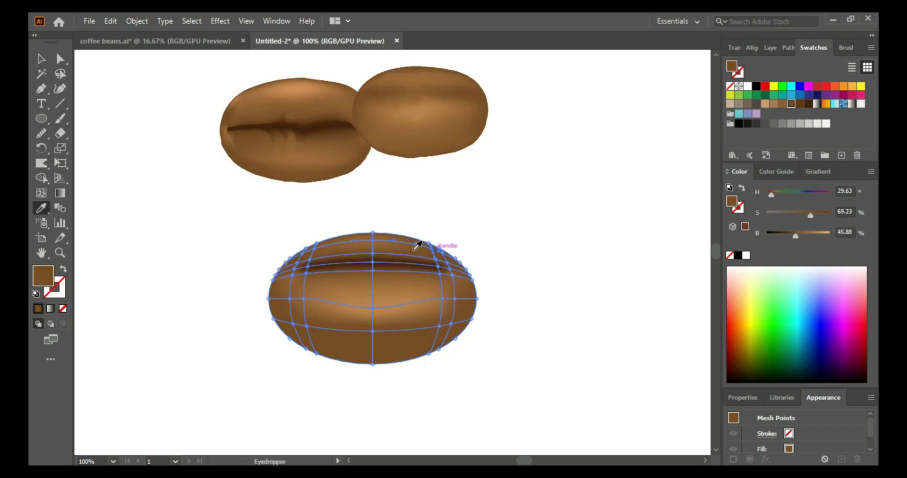
left_click(306, 250, "ctrl")
left_click(323, 251)
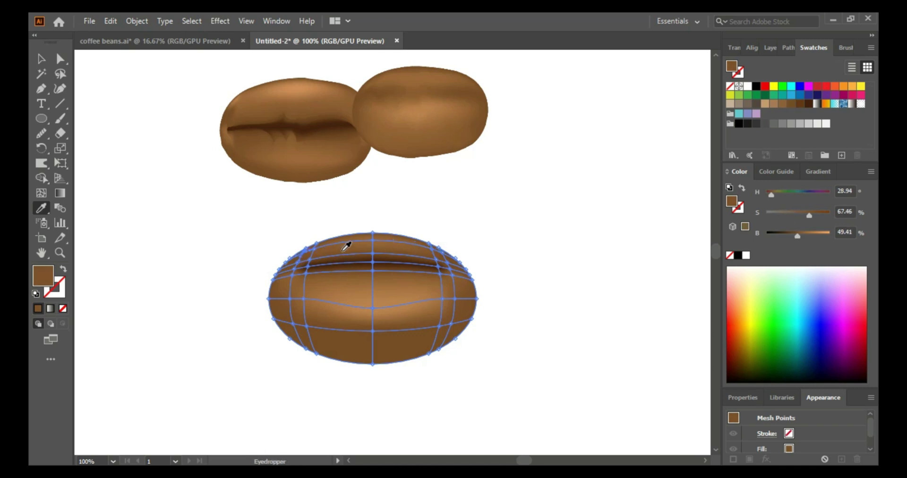
left_click(441, 254, "ctrl")
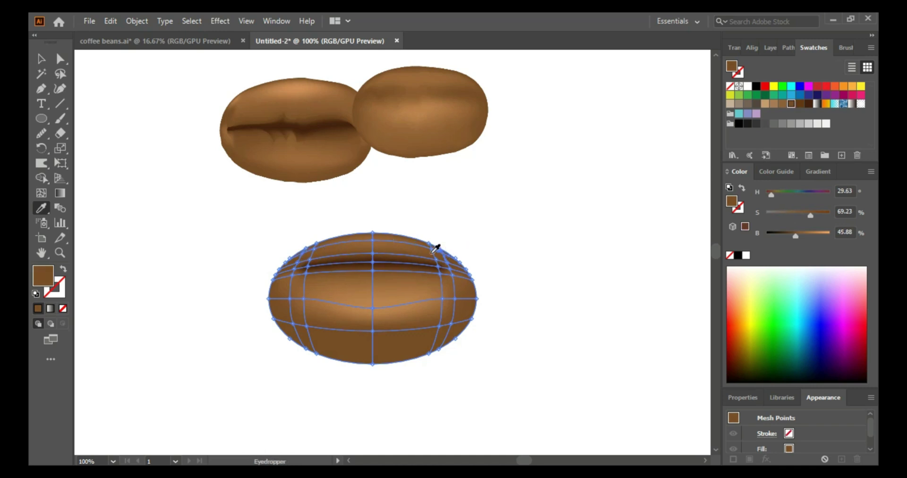
left_click(427, 251)
- Add a mesh row near the bean's lower edge and color its centre and inner-column points with browns sampled from the lower shading
left_click(373, 351)
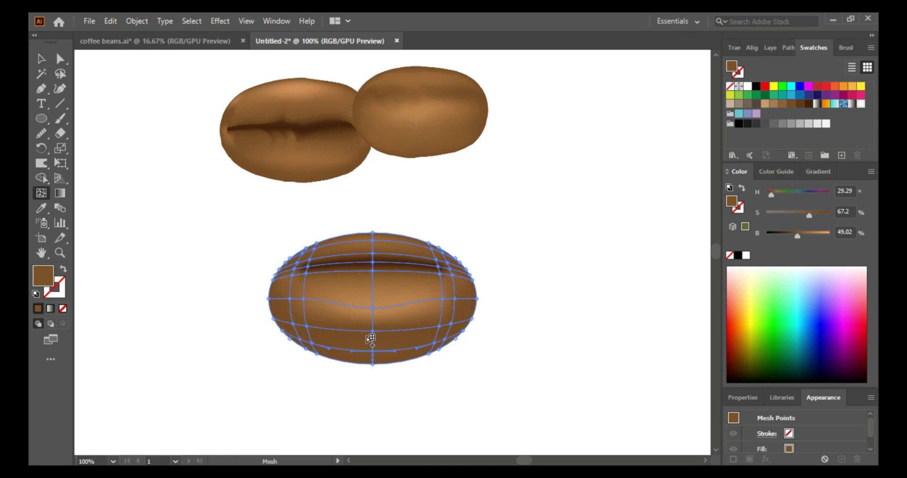
key("ctrl")
left_click(61, 60)
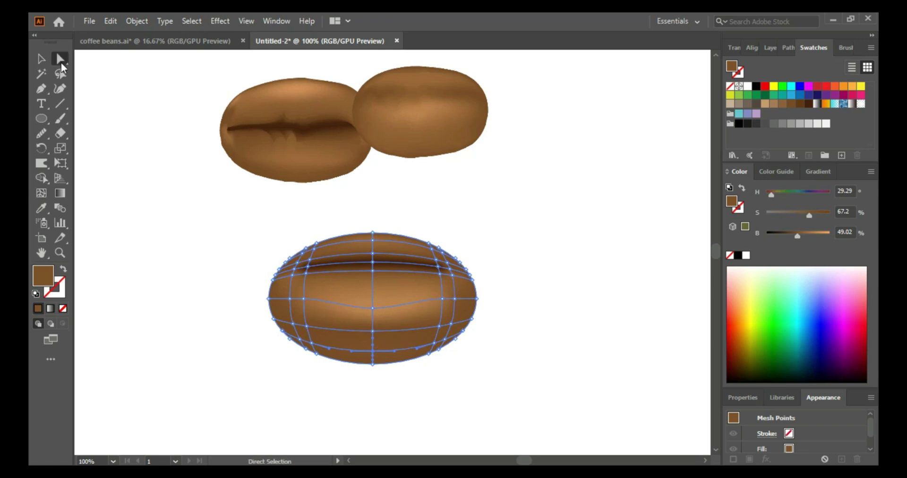
left_click(42, 208)
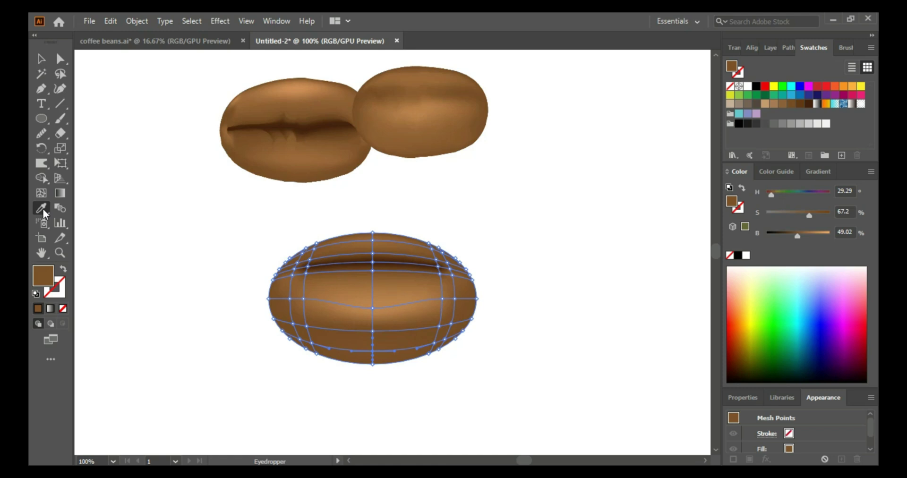
left_click(331, 320)
key("ctrl")
left_click(318, 323)
left_click(314, 327)
key("ctrl")
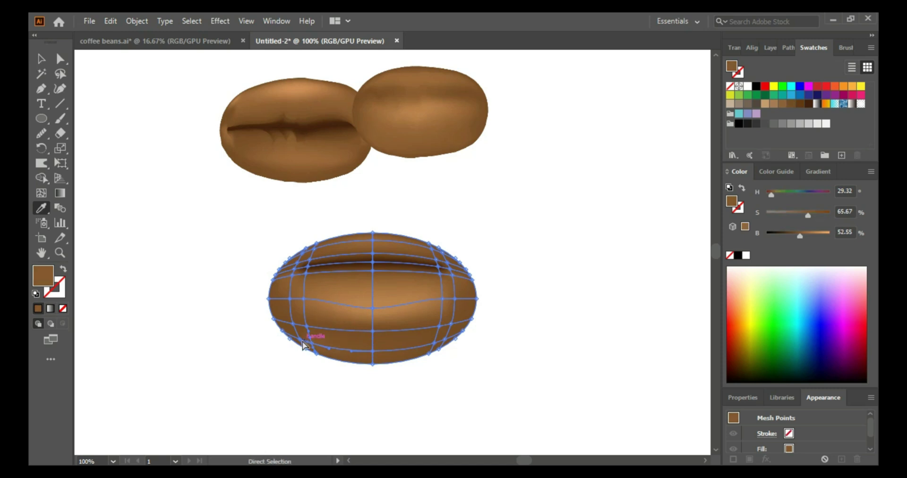
left_click(425, 342)
left_click(411, 340)
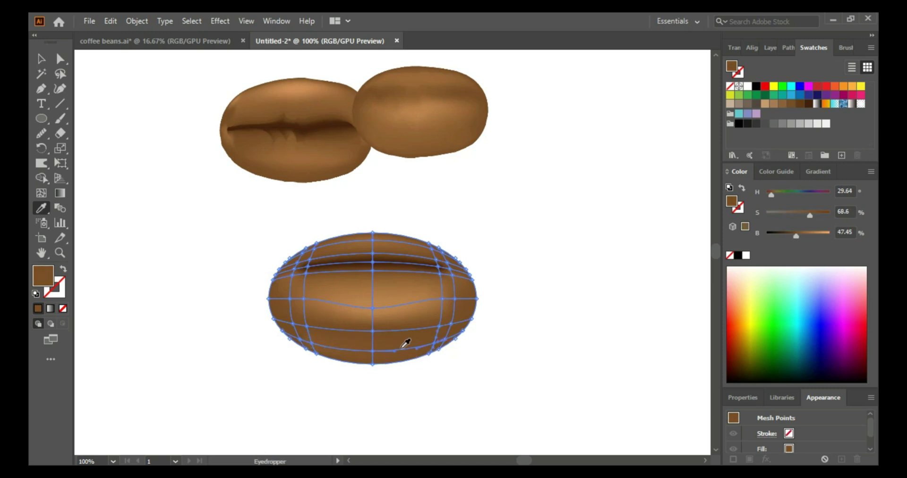
- Move the whole new bean slightly down and to the right, and deselect it
left_click(41, 59)
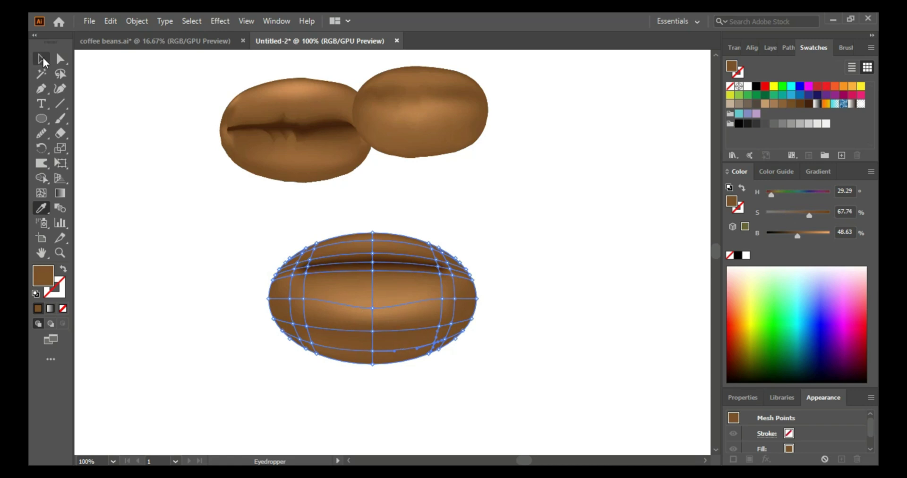
left_click(134, 178)
left_click_drag(222, 269, 476, 368)
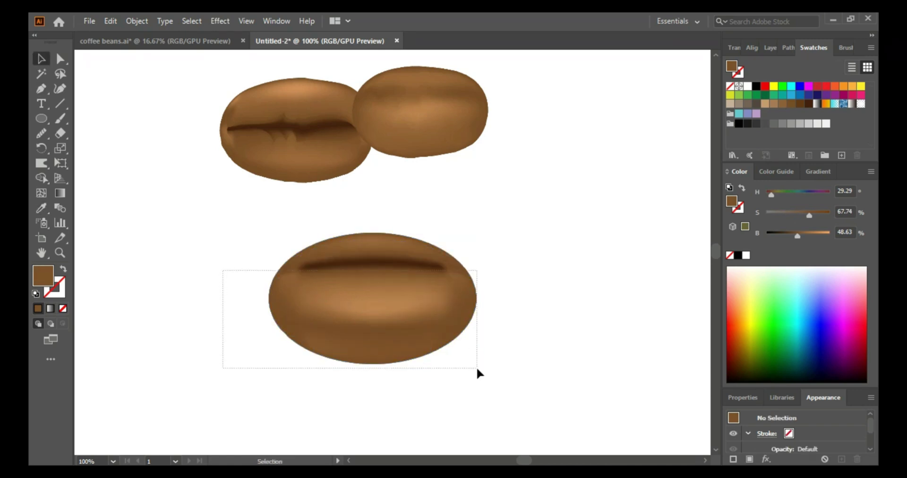
left_click(552, 340)
mouse_move(377, 331)
left_mouse_down()
mouse_move(431, 289)
mouse_move(375, 334)
left_mouse_up()
left_click(559, 317)
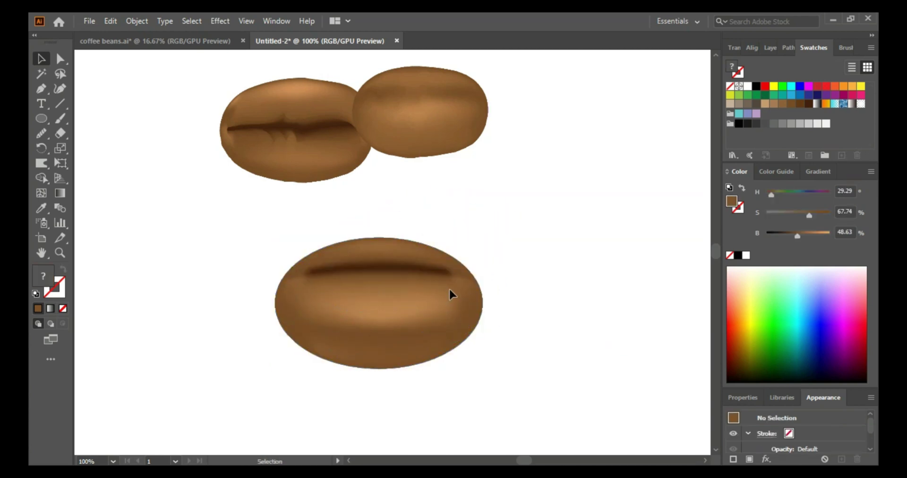
- Reselect the new bean and pull the mesh points around the crease's right end outward and together to taper it
left_click(456, 266)
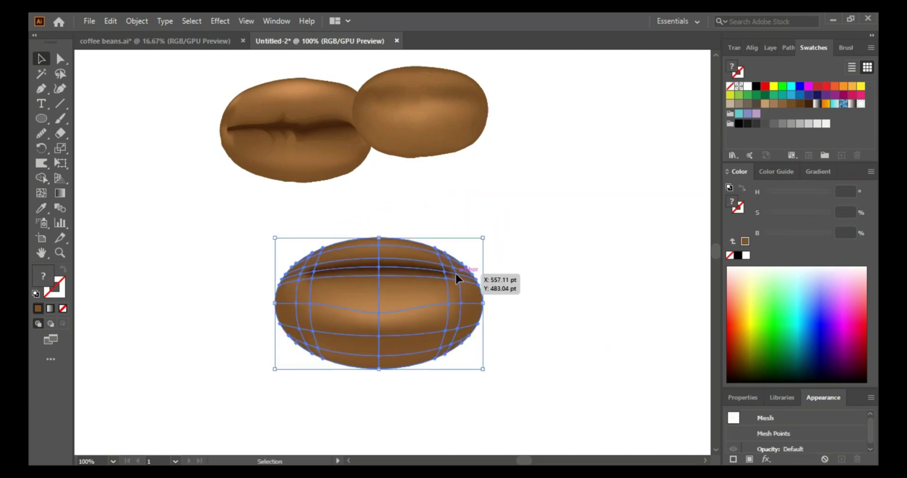
left_click_drag(455, 272, 456, 273)
left_click(59, 58)
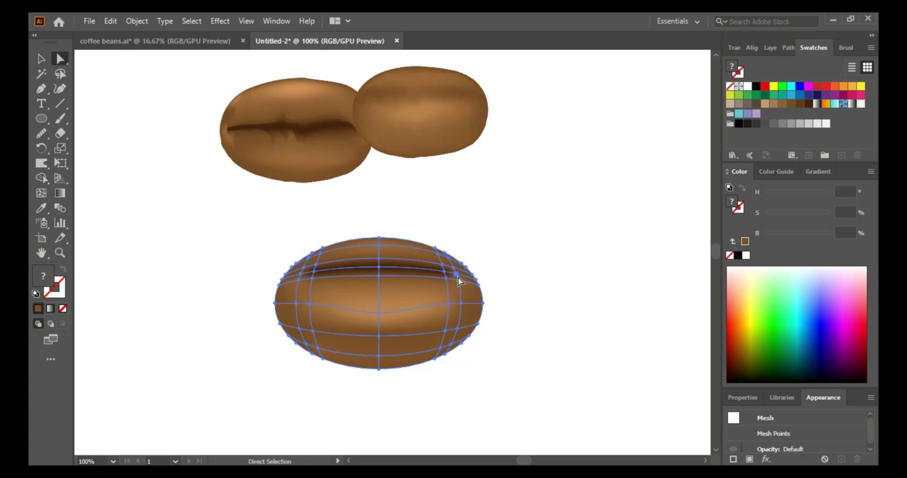
left_click_drag(456, 274, 463, 278)
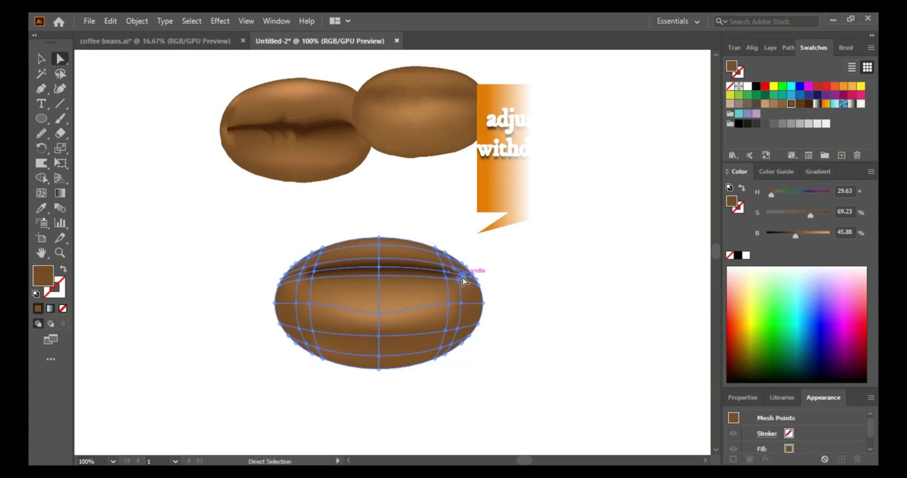
left_click(454, 270)
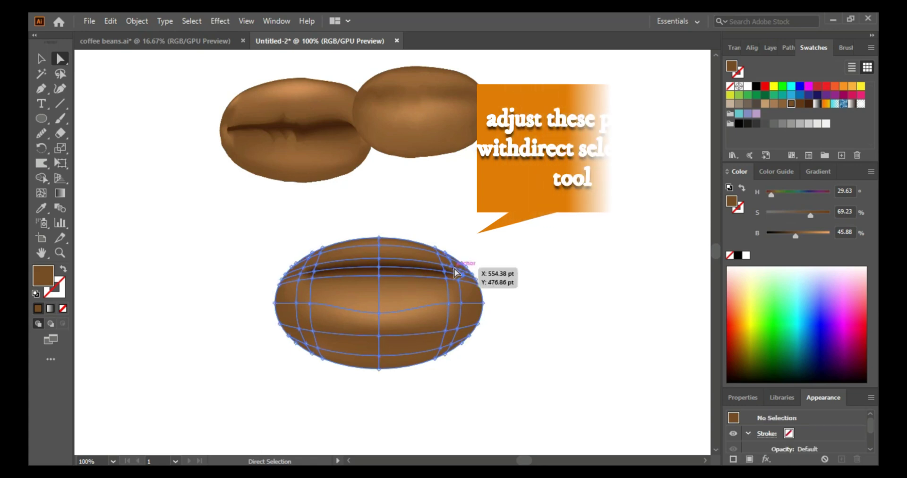
left_click(444, 279)
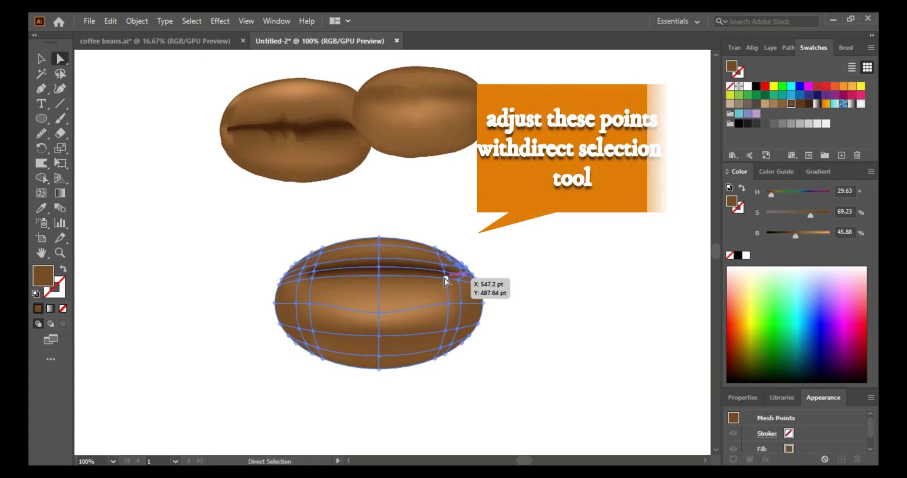
left_click_drag(444, 277, 459, 277)
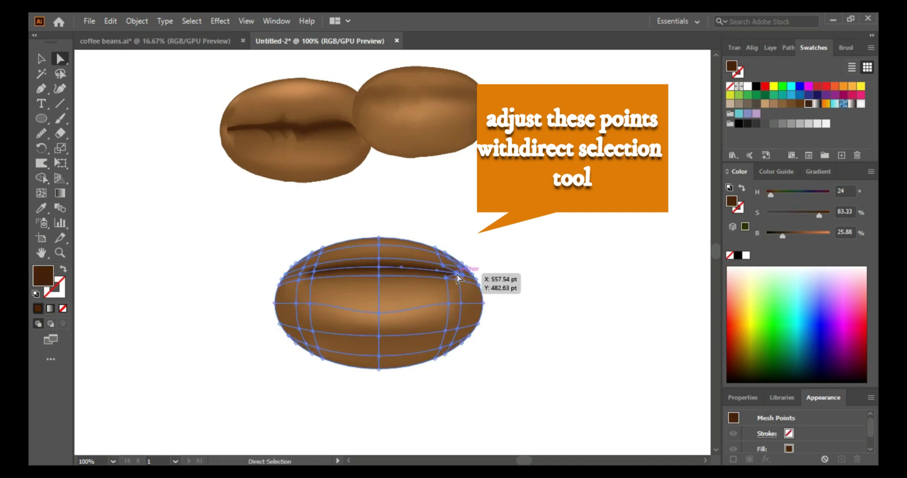
- Pull the mesh points at the crease's left end outward to taper it, and deselect them
left_click(301, 274)
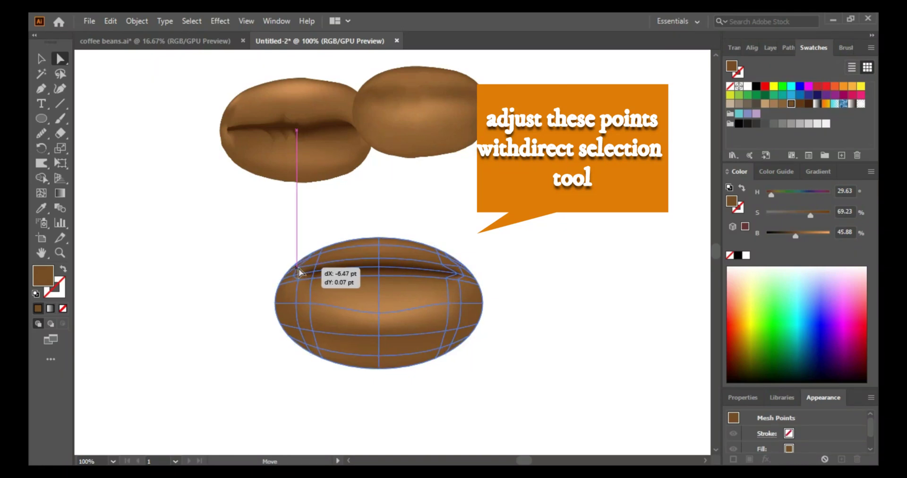
left_click_drag(315, 275, 303, 278)
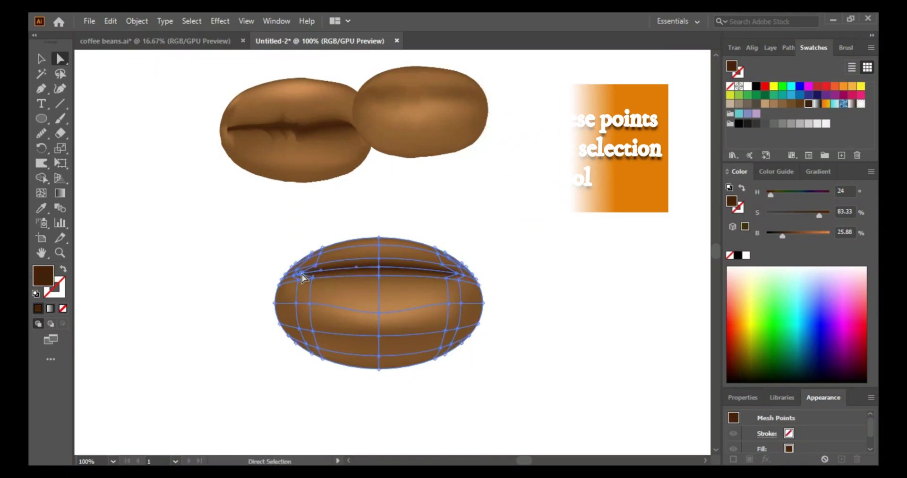
left_click(239, 292)
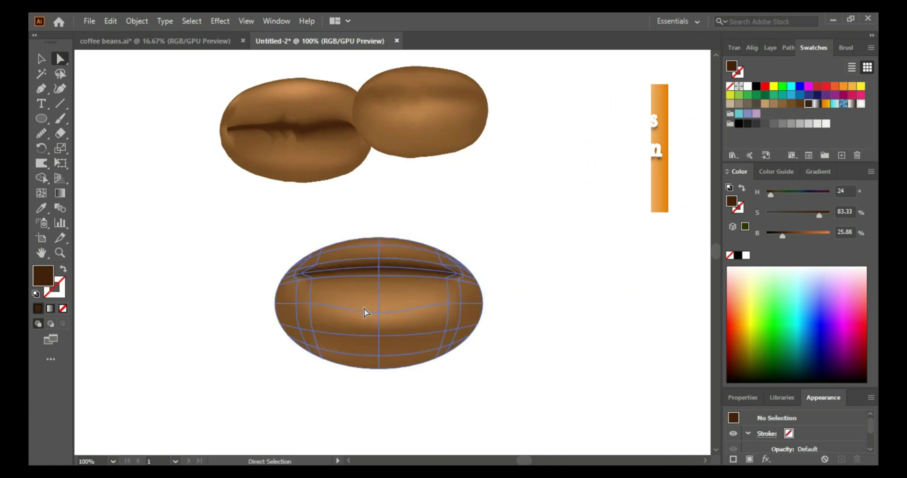
- Select the mesh points along the third bean's crease, roughen the crease edges with the Wrinkle tool, and deselect the bean
left_click(355, 300)
left_click(316, 265)
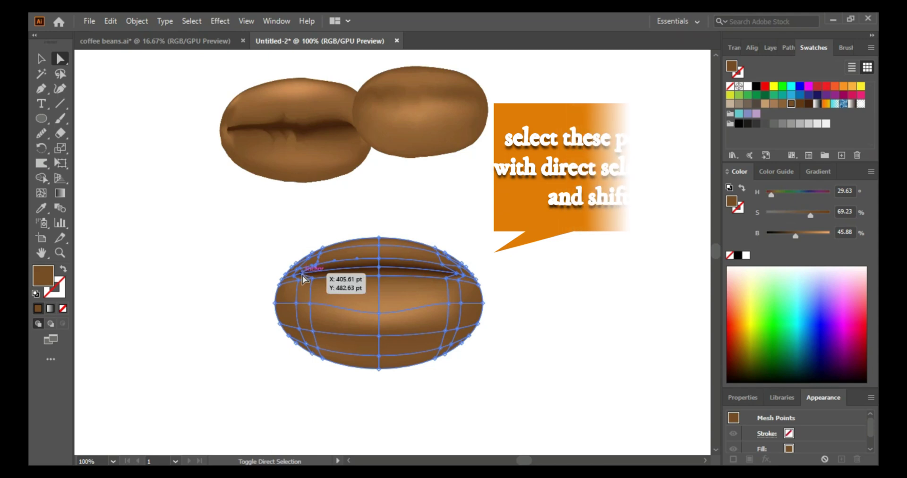
left_click(312, 283, "shift")
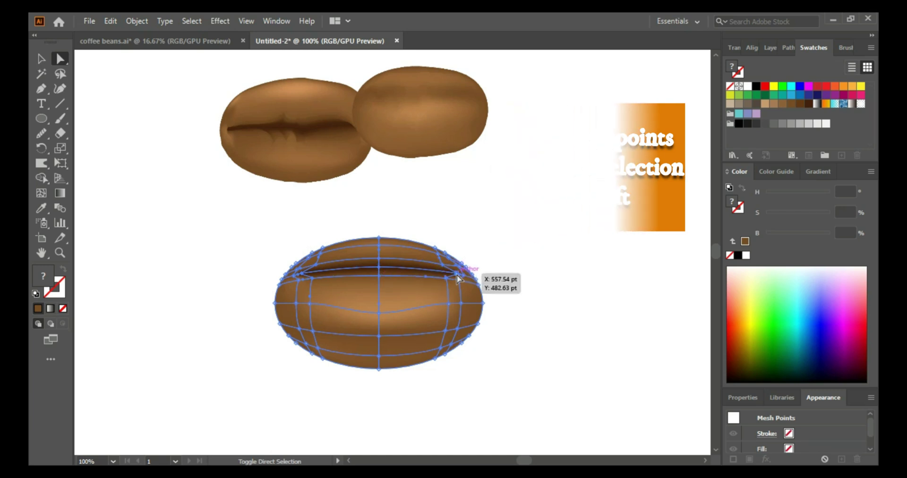
left_click(42, 164)
left_click(87, 269)
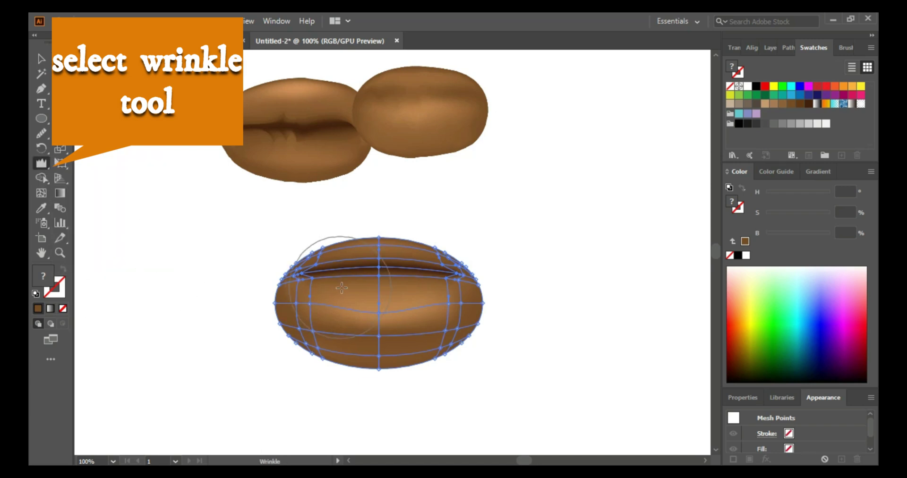
mouse_move(339, 279)
left_mouse_down()
mouse_move(425, 276)
mouse_move(359, 268)
left_mouse_up()
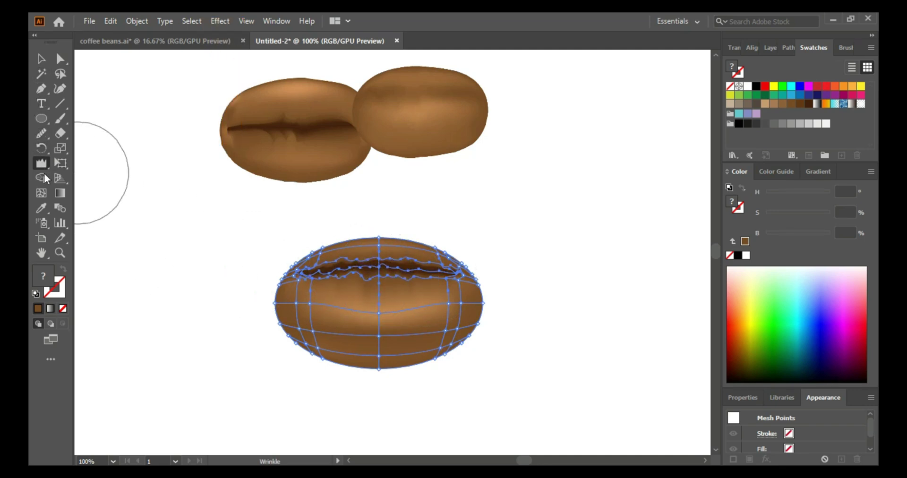
left_click(42, 62)
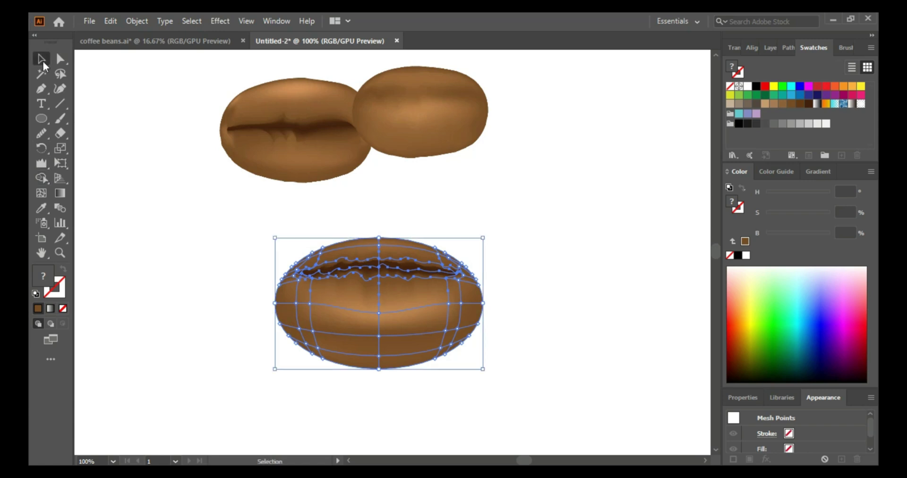
left_click(189, 224)
- Reselect the third bean and use the Warp tool to push its upper right shoulder, top centre and upper left side slightly outward
left_click(385, 256)
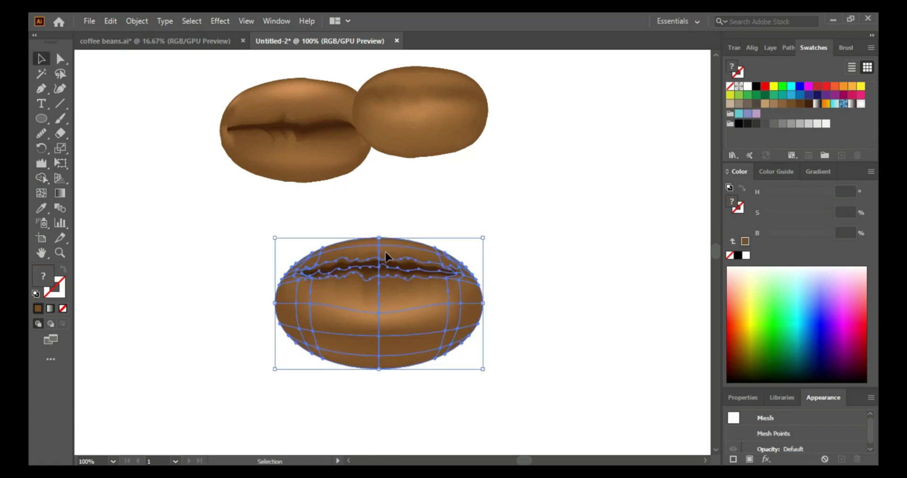
left_click(41, 163)
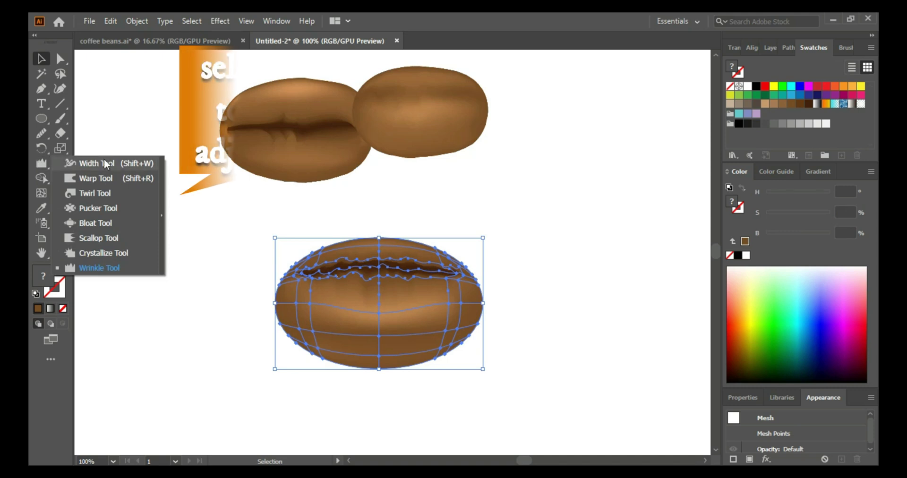
left_click(97, 178)
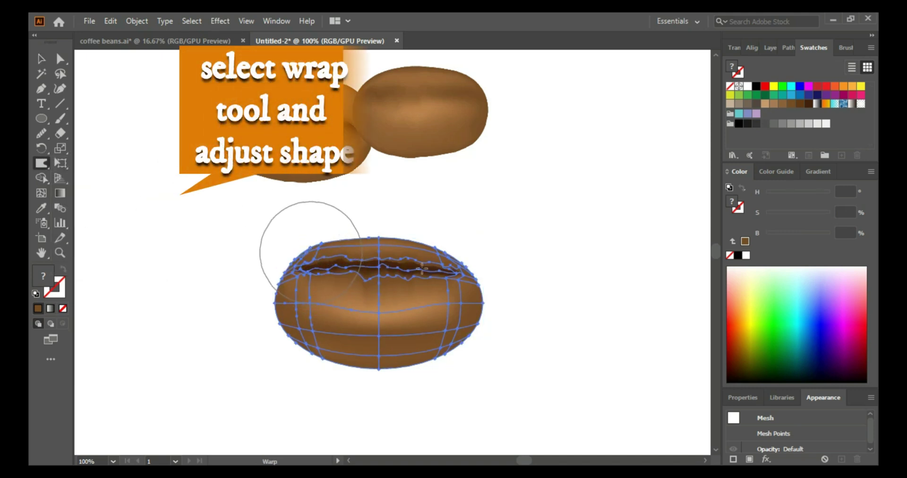
left_click_drag(438, 266, 443, 253)
left_click_drag(383, 249, 378, 244)
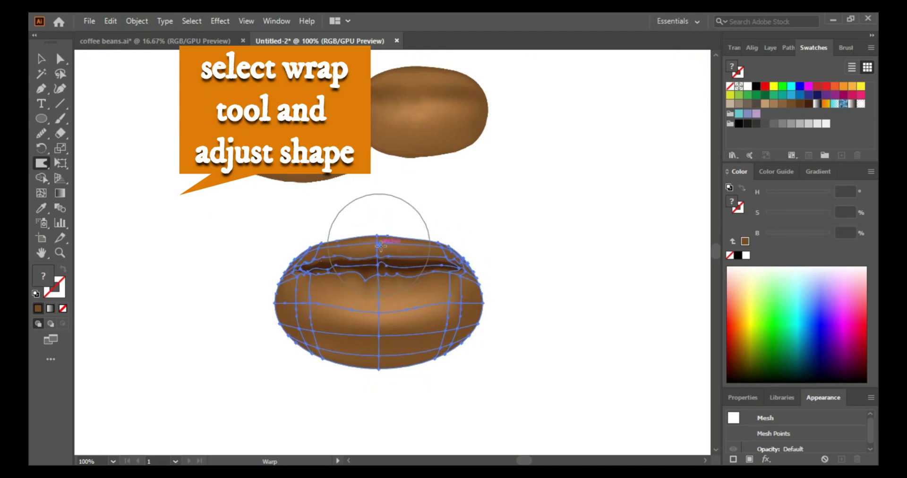
left_click_drag(287, 274, 278, 267)
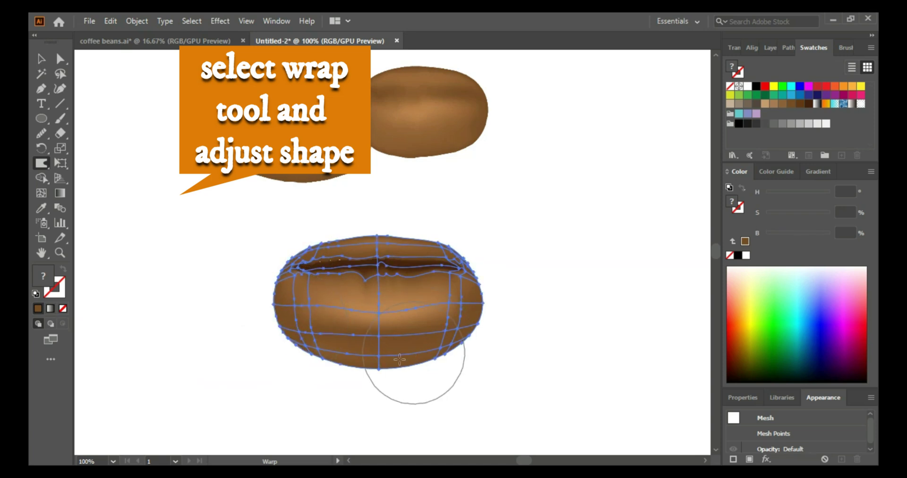
- Warp the third bean's bottom edge and lower right side slightly inward to flatten the outline, and deselect the bean
mouse_move(385, 361)
left_mouse_down()
mouse_move(384, 351)
mouse_move(375, 363)
mouse_move(345, 360)
left_mouse_up()
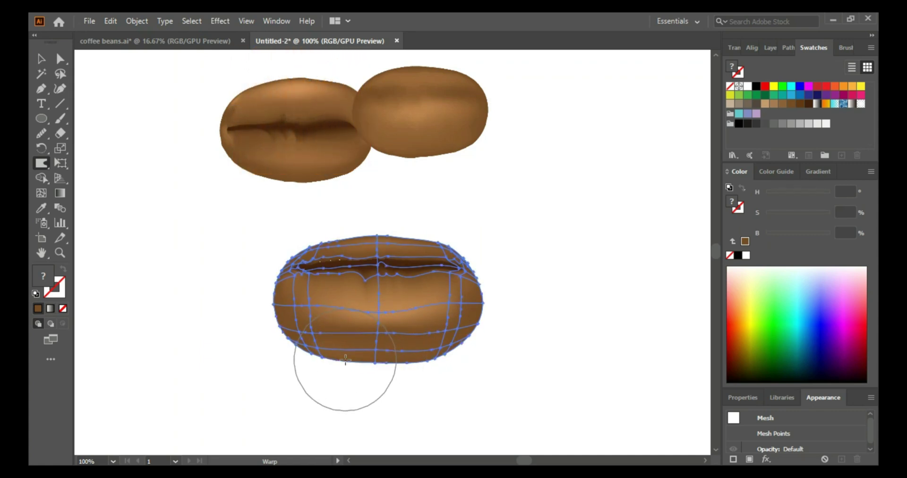
left_click_drag(455, 348, 450, 343)
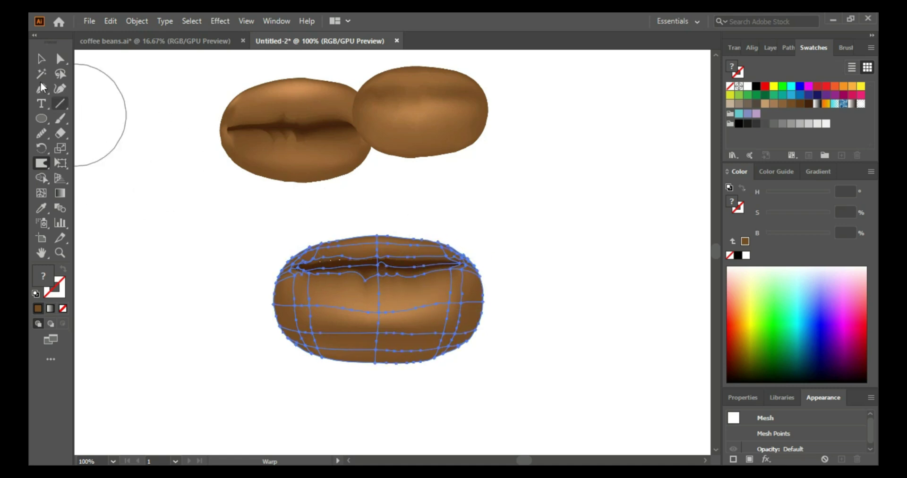
key("v")
left_click(208, 318)
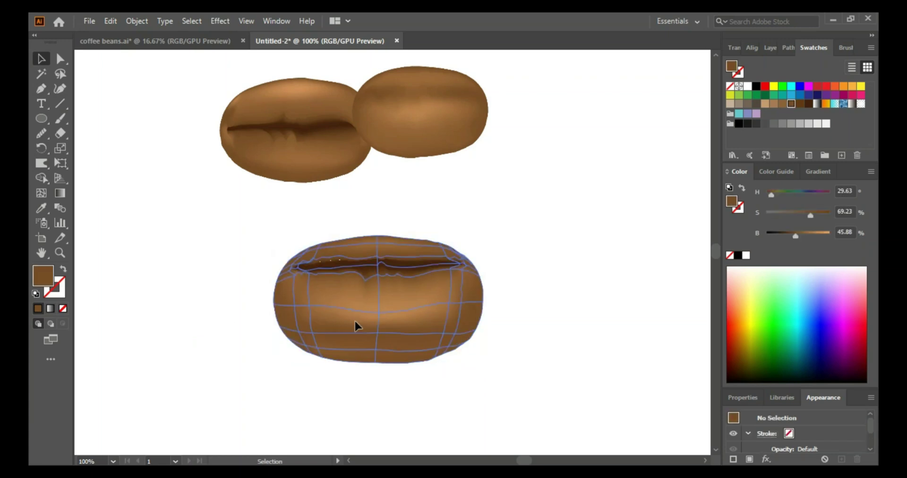
- Arrange the three beans in a cluster: the large one in front, the smaller creased one to its upper left, the smooth one above
left_click_drag(356, 323, 471, 195)
left_click(355, 337)
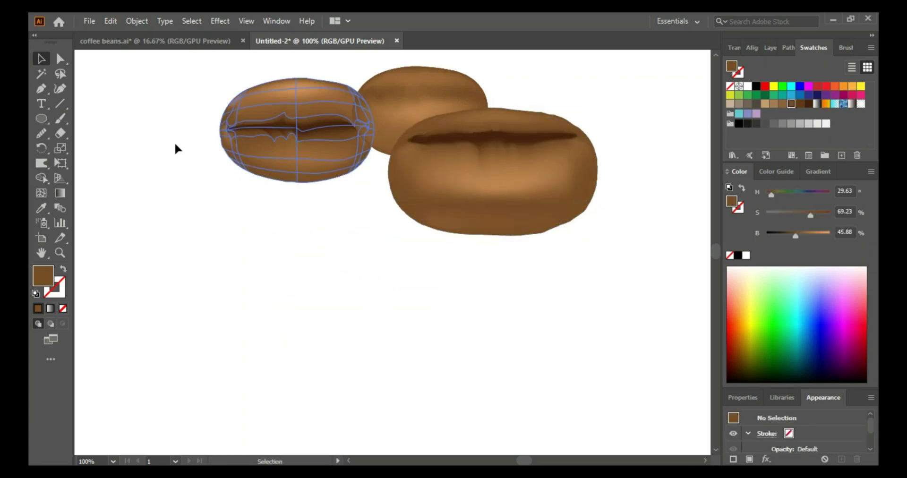
left_click_drag(278, 153, 245, 277)
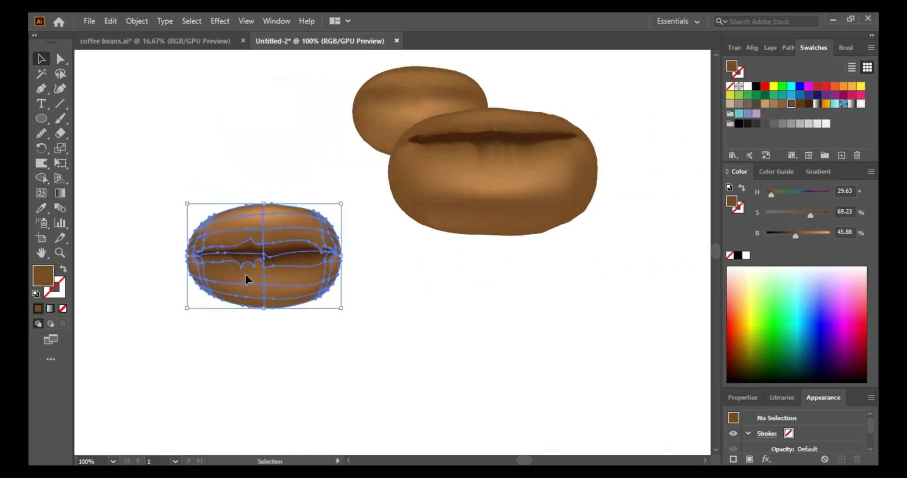
left_click_drag(469, 253, 378, 355)
left_click(500, 296)
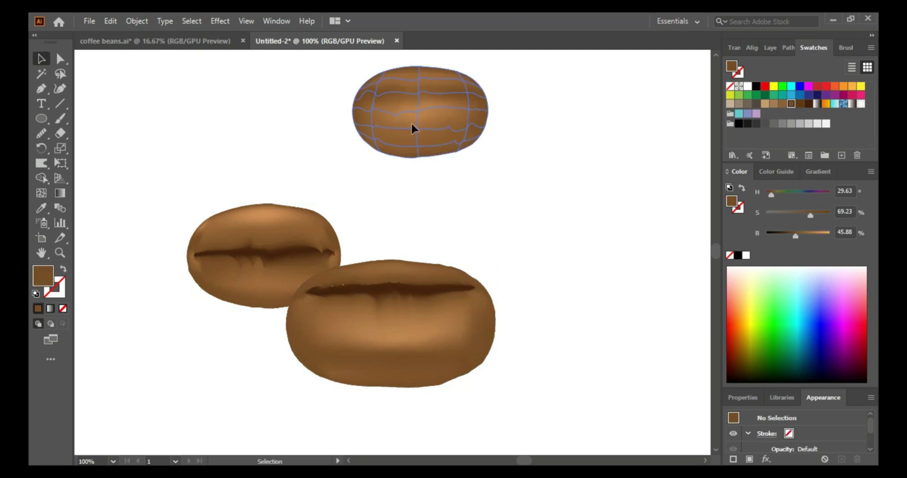
left_click_drag(413, 128, 385, 242)
left_click(536, 172)
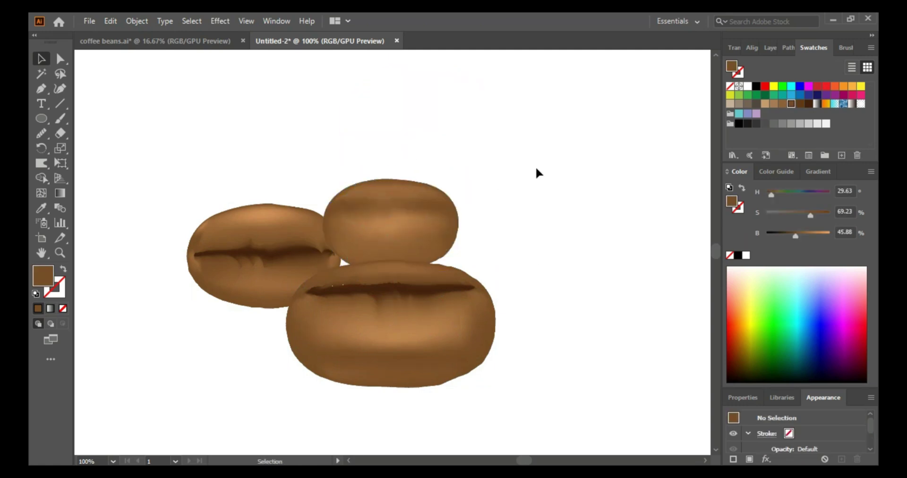